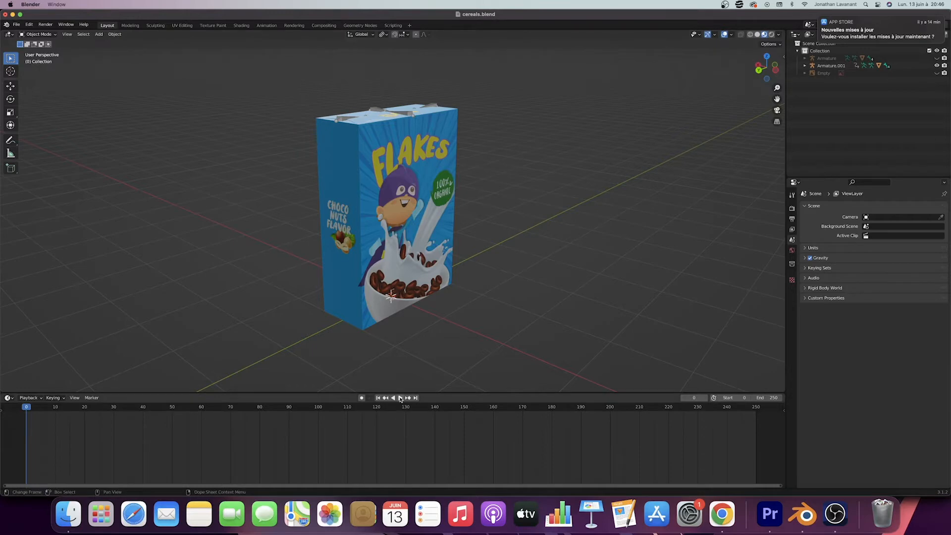
# Play the cereal box animation and look at the box from another angle while its top flaps open.
pyautogui.click(401, 399)
pyautogui.moveTo(316, 228); pyautogui.dragTo(409, 297, button='middle')
pyautogui.press('space')
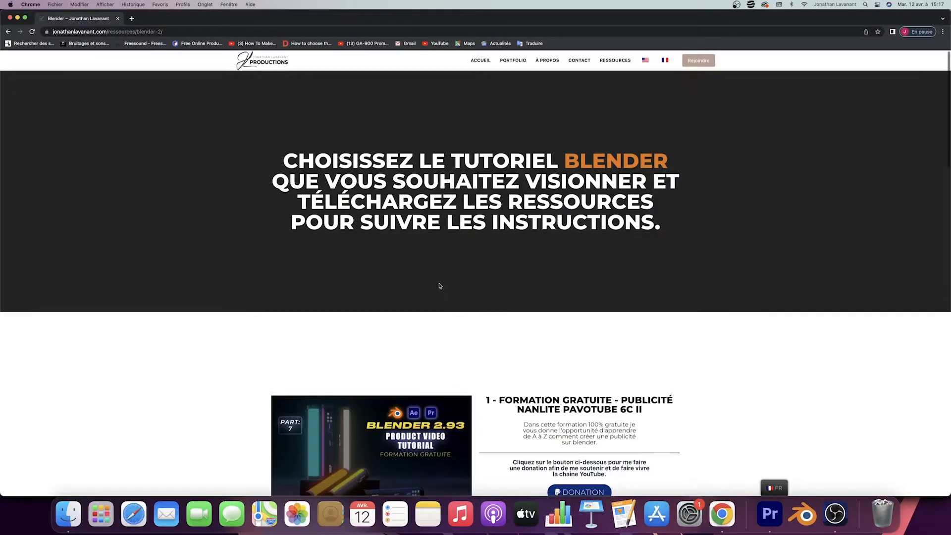
# Switch to Chrome and look through the Blender tutorial resources page.
pyautogui.scroll(-3, 439, 286)
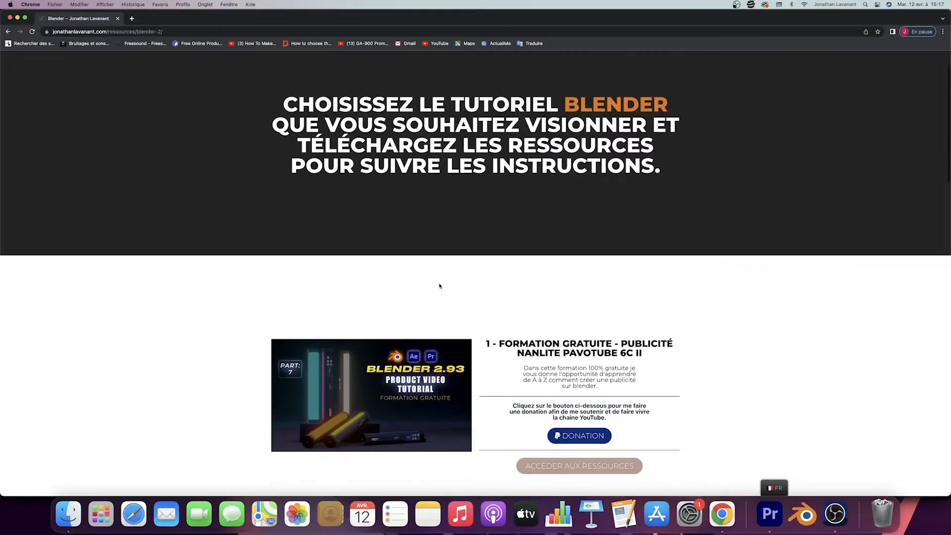
pyautogui.scroll(-4, 440, 286)
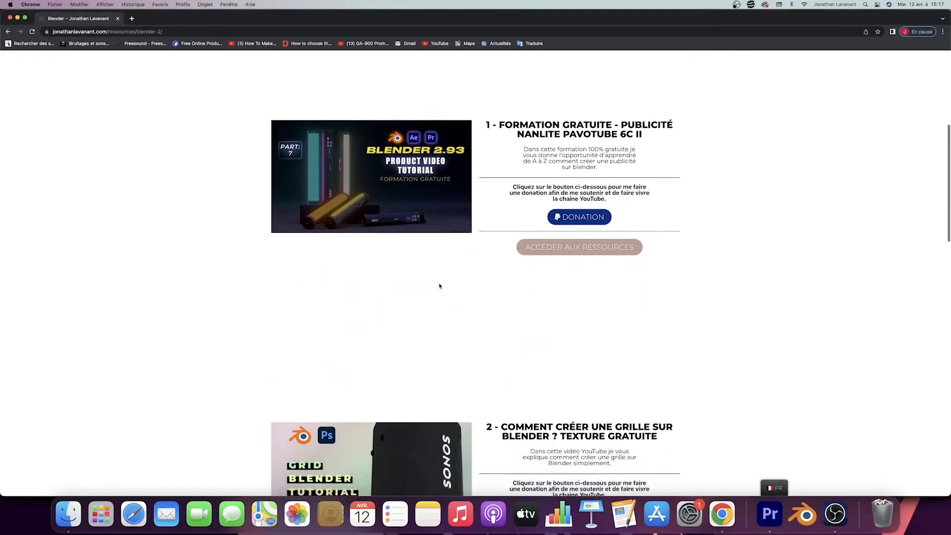
pyautogui.scroll(-6, 439, 286)
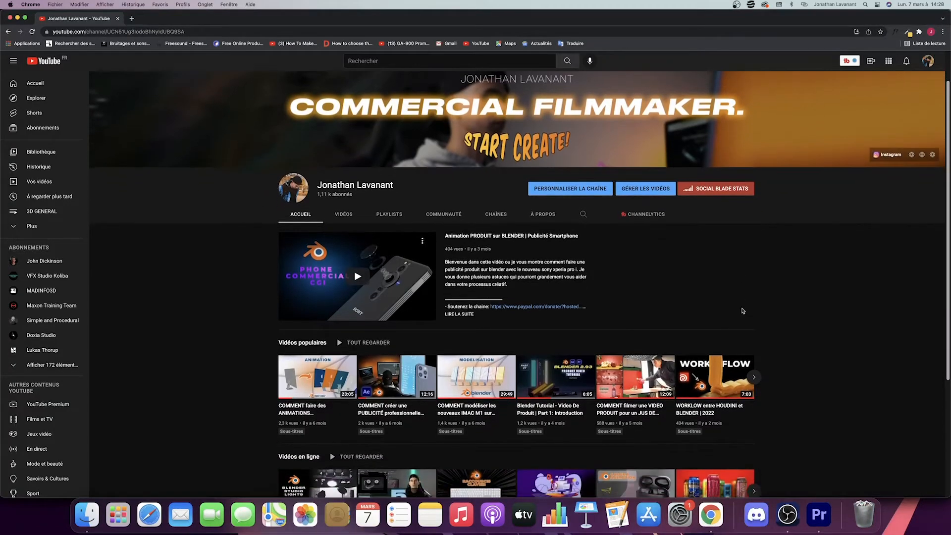
# Subscribe to the tutorial author's YouTube channel and turn on its notifications.
pyautogui.scroll(-3, 743, 311)
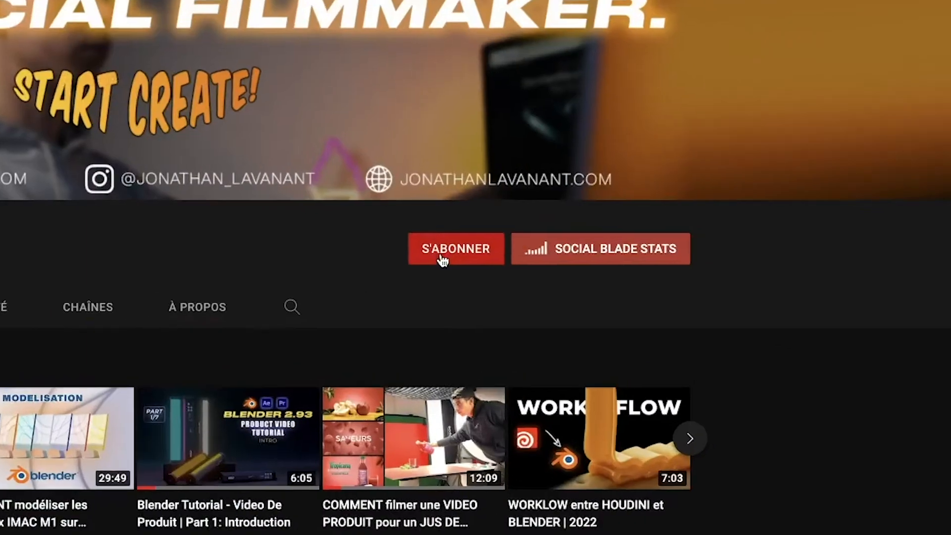
pyautogui.click(495, 252)
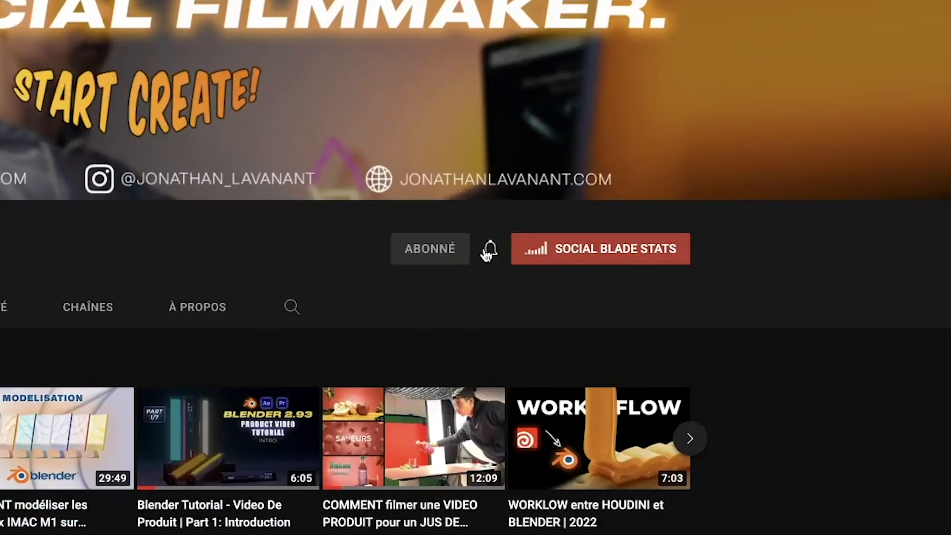
pyautogui.click(491, 250)
pyautogui.click(535, 297)
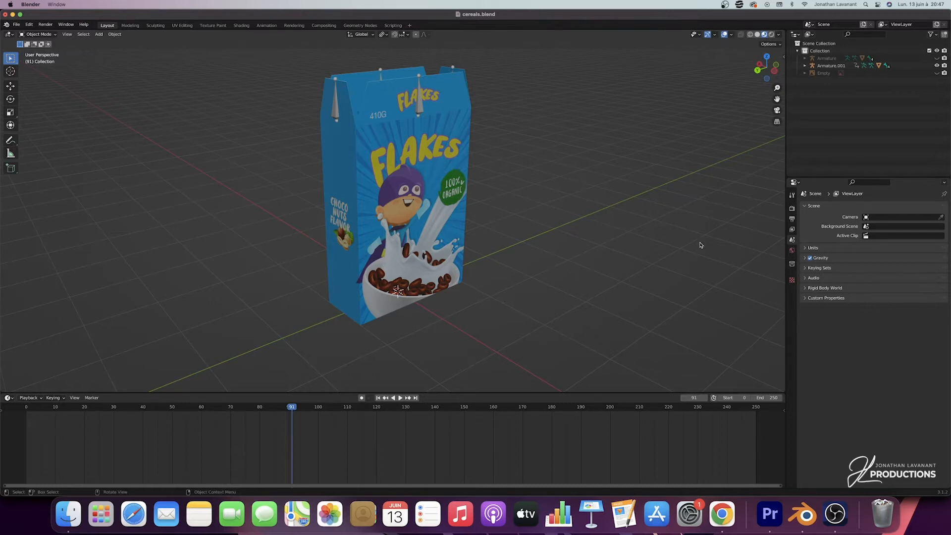
# Switch to Blender and add a cube mesh at the world origin, working in the right orthographic view.
pyautogui.moveTo(766, 67); pyautogui.dragTo(749, 72)
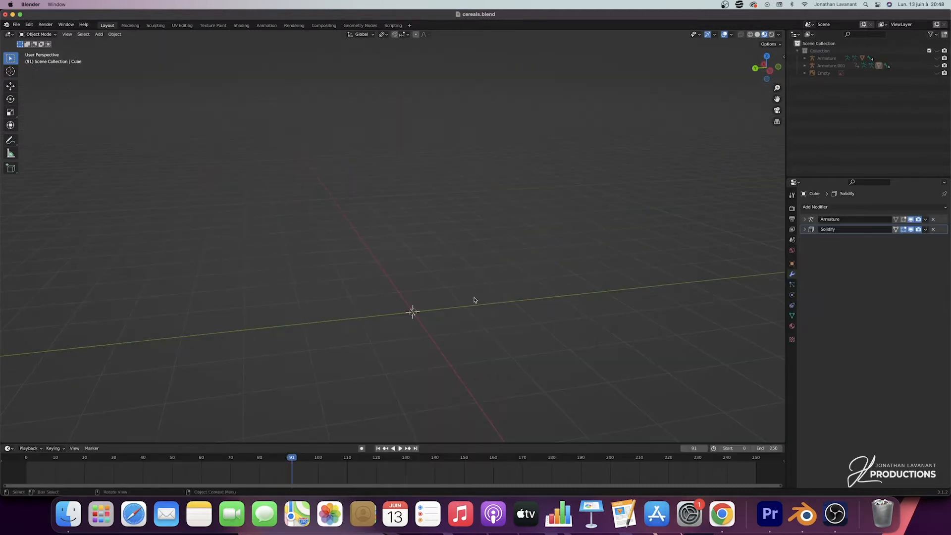
pyautogui.hscroll(-15, 475, 300)
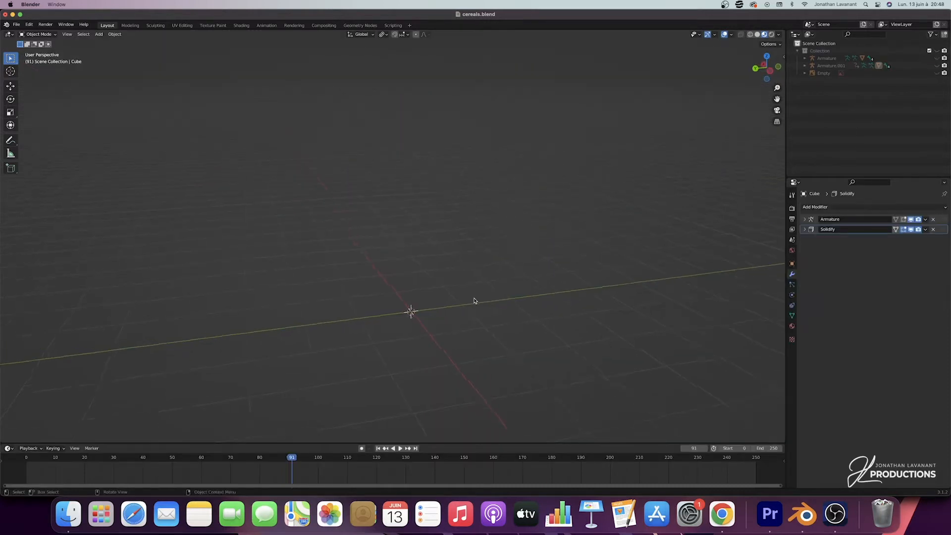
pyautogui.hscroll(1, 475, 300)
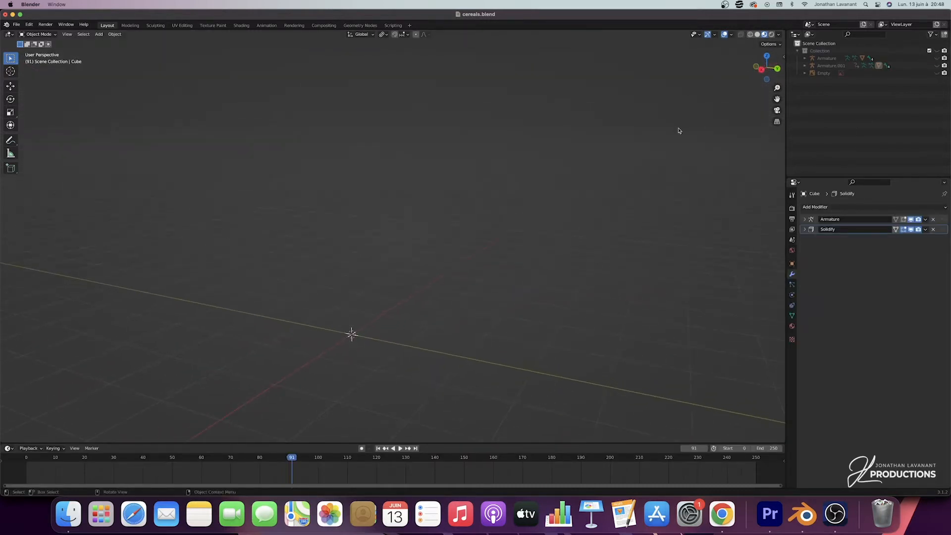
pyautogui.click(762, 71)
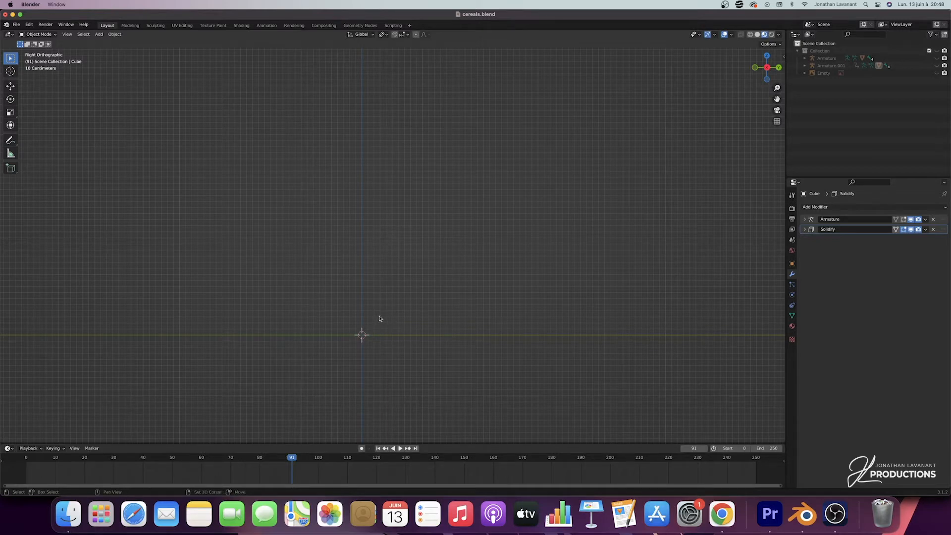
pyautogui.hotkey('shift', 'a')
pyautogui.moveTo(380, 318)
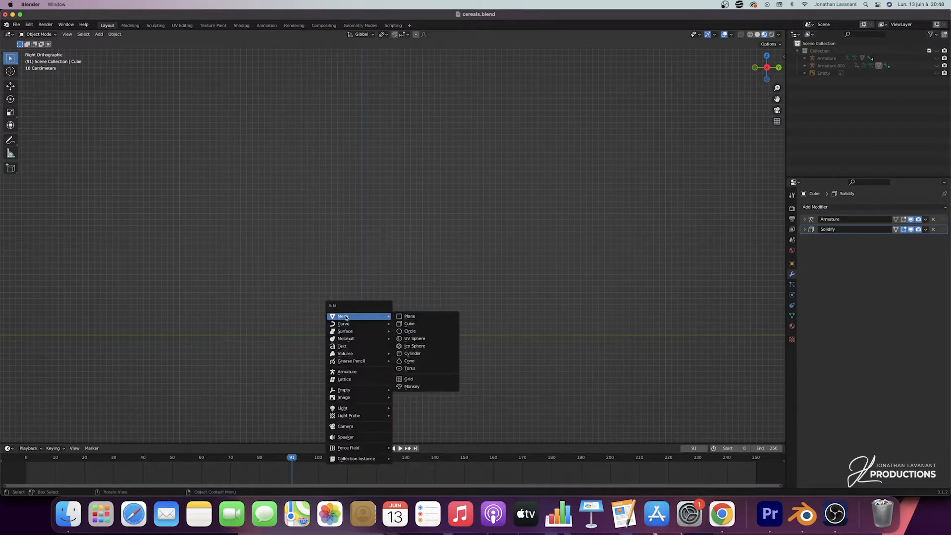
pyautogui.click(418, 325)
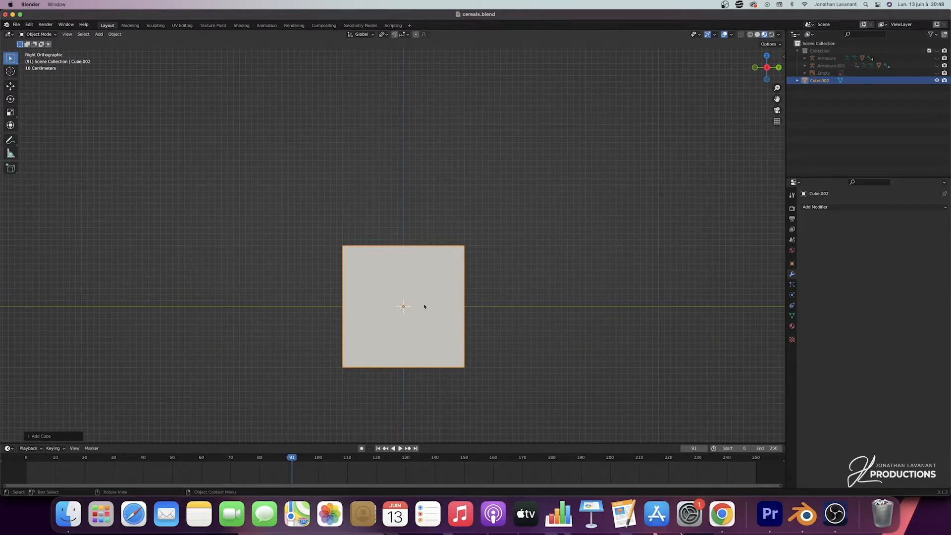
# Move the new cube straight up along Z until its base rests on the ground plane.
pyautogui.press('g')
pyautogui.press('z')
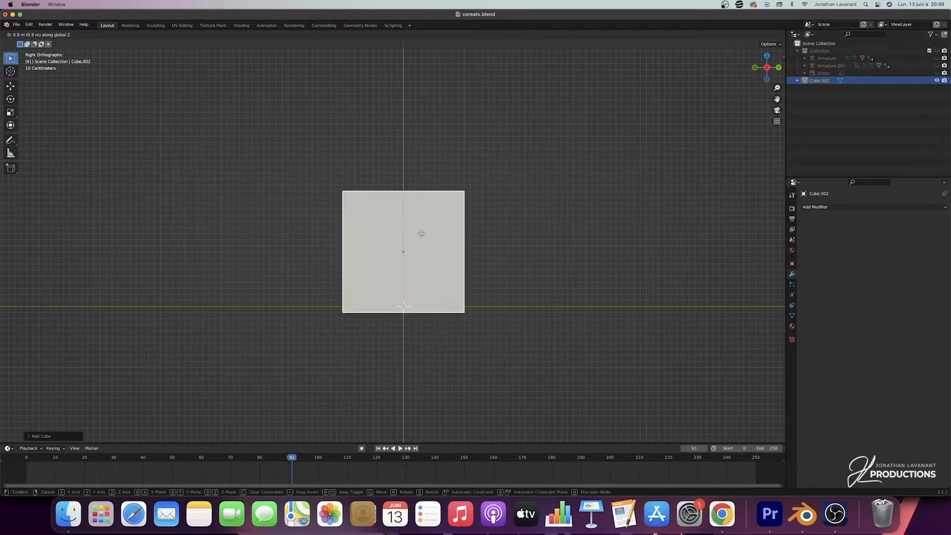
pyautogui.click(421, 230)
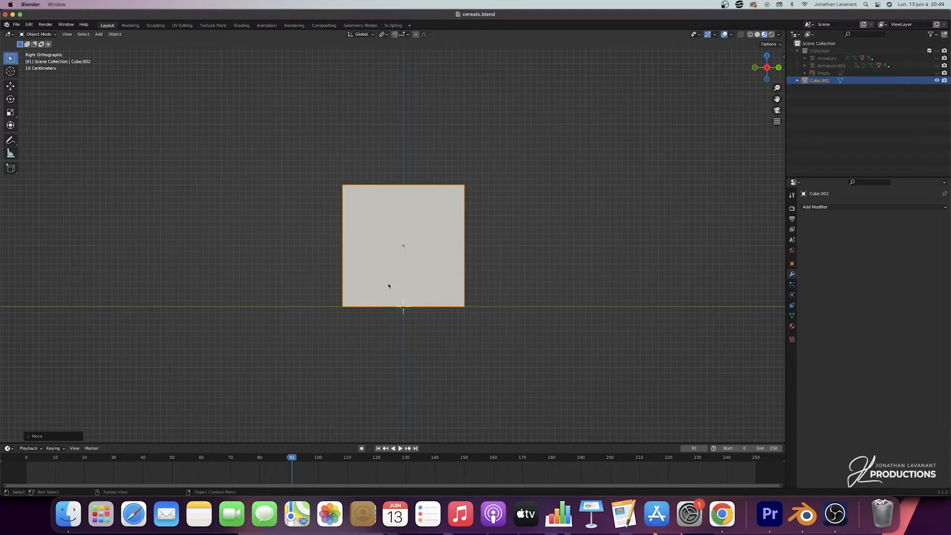
pyautogui.moveTo(389, 286); pyautogui.dragTo(457, 242, button='middle')
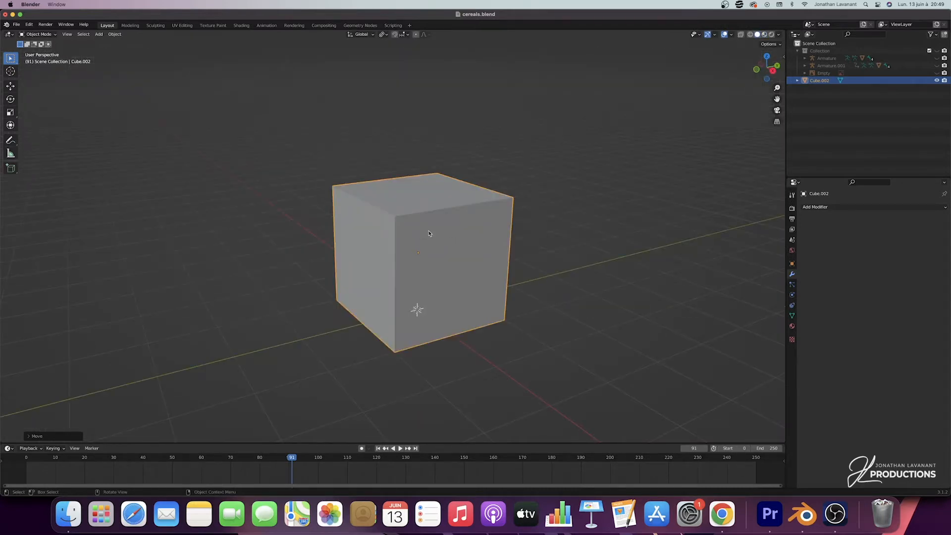
# In Edit Mode, raise the cube's top face about 0.8 m along Z to make a taller box.
pyautogui.press('Tab')
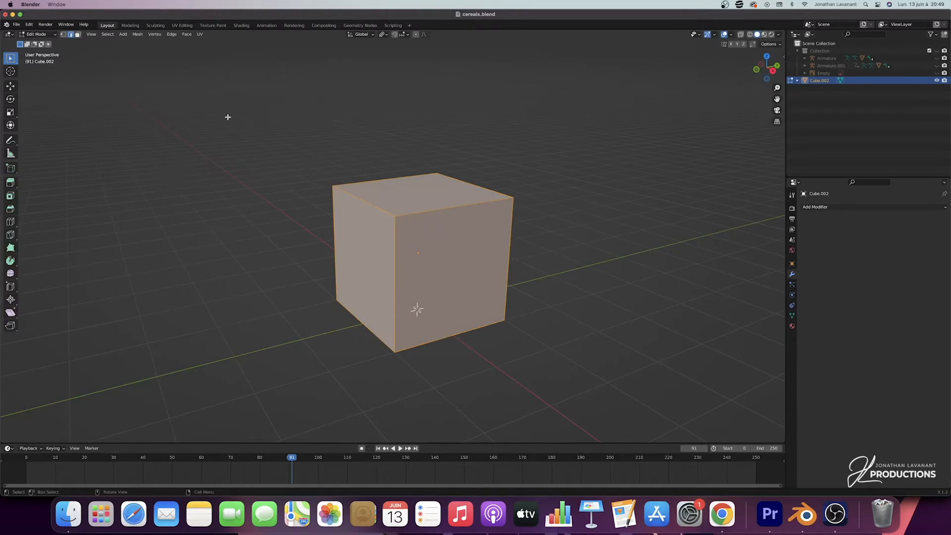
pyautogui.click(78, 34)
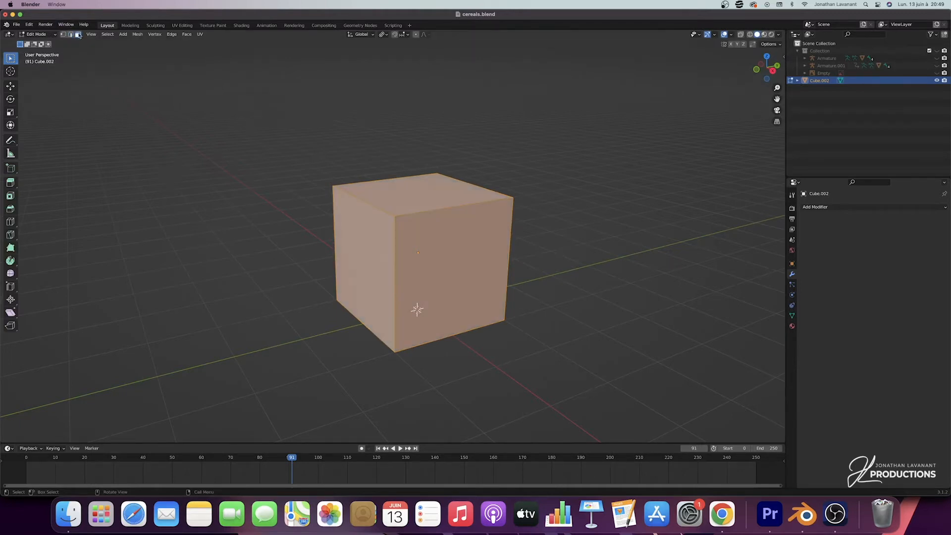
pyautogui.click(414, 196)
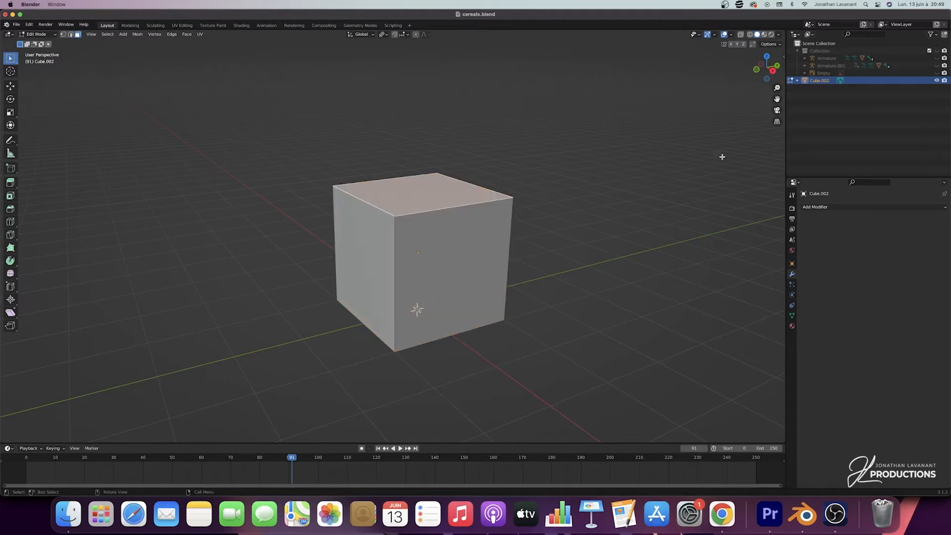
pyautogui.click(772, 70)
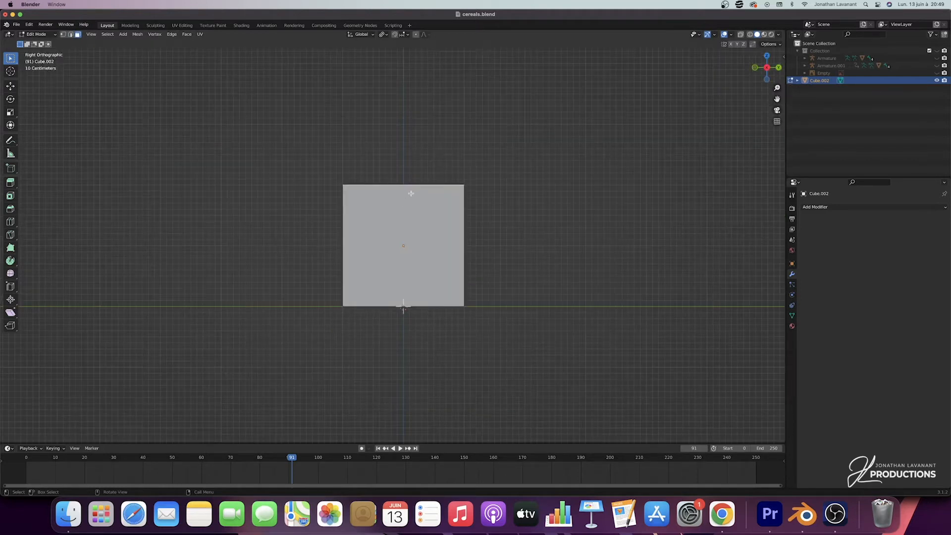
pyautogui.press('g')
pyautogui.press('z')
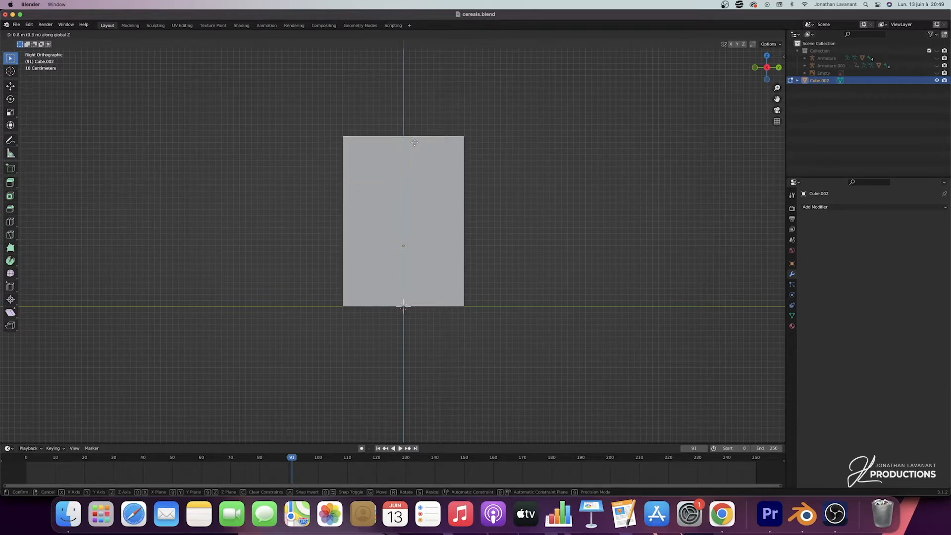
pyautogui.click(414, 143)
pyautogui.hscroll(-5, 412, 214)
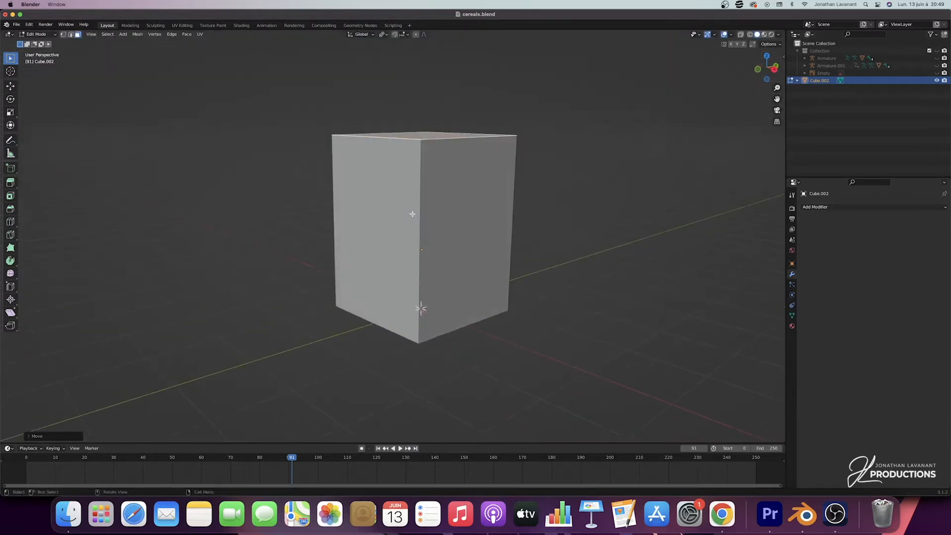
# In Object Mode, scale the box down along X in the front view to give it a thin cereal-box depth.
pyautogui.click(758, 70)
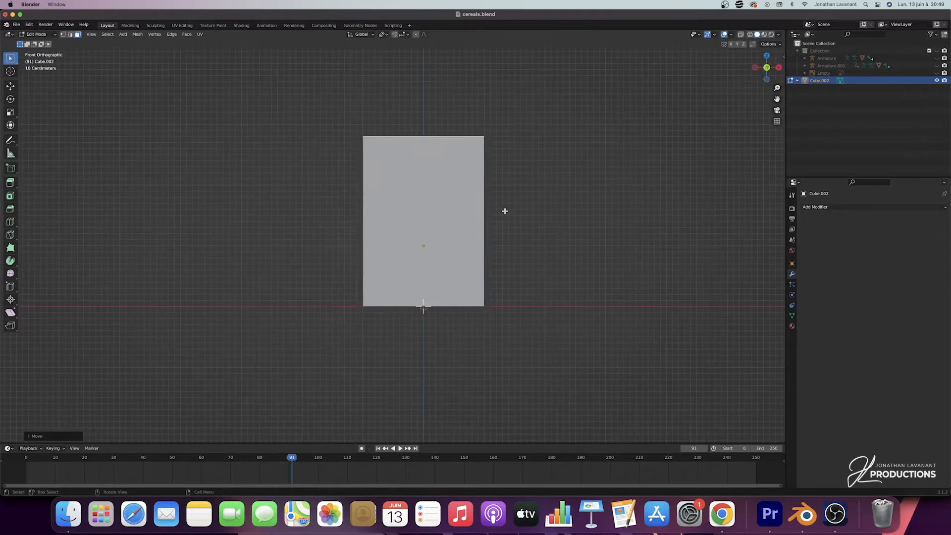
pyautogui.press('Tab')
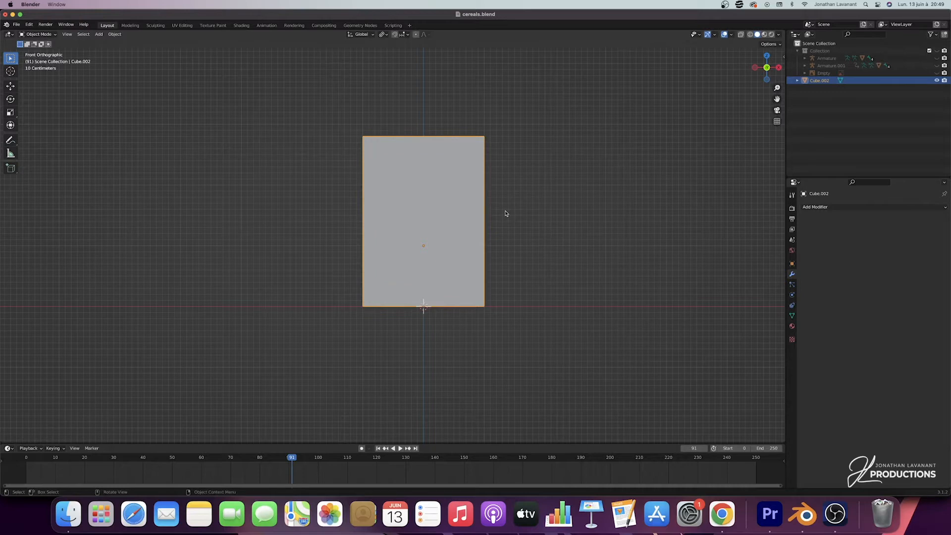
pyautogui.press('s')
pyautogui.press('x')
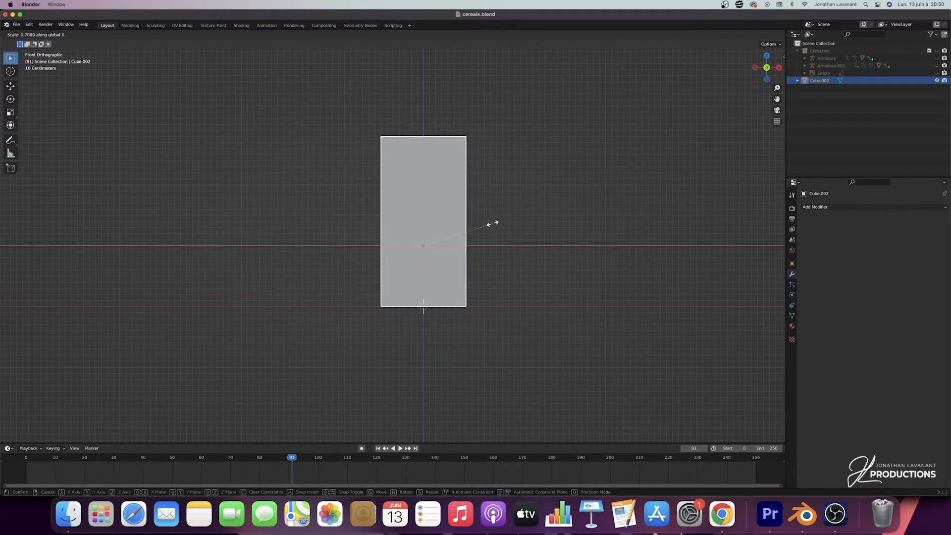
pyautogui.click(465, 232)
pyautogui.hscroll(10, 483, 229)
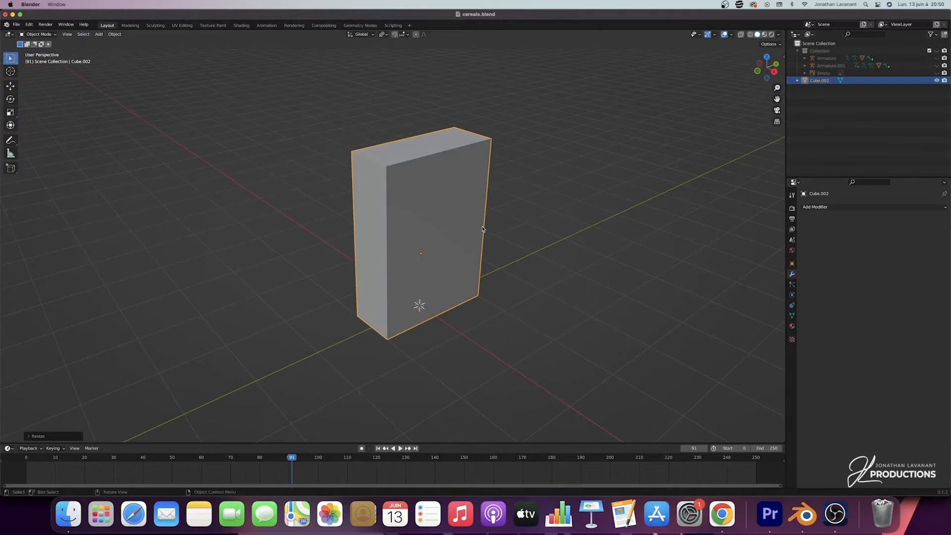
pyautogui.scroll(-8, 483, 228)
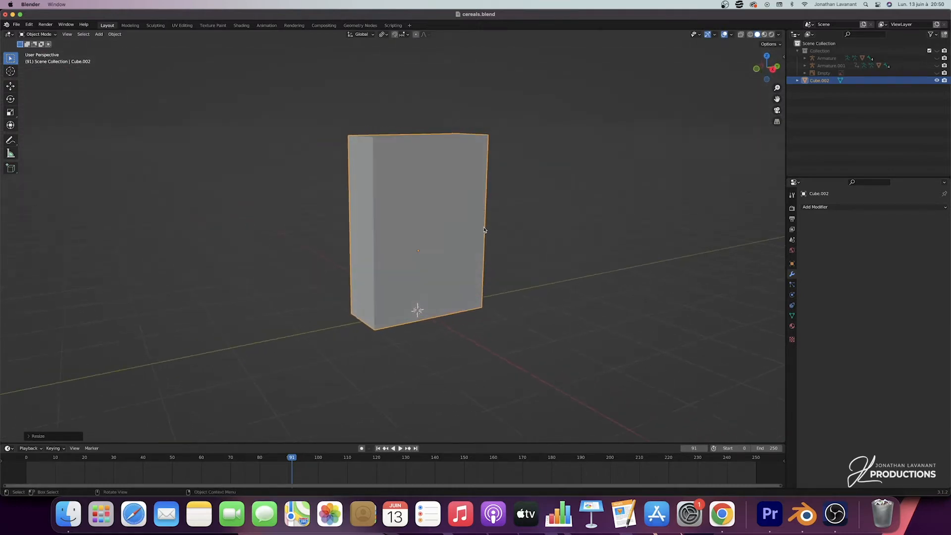
pyautogui.scroll(5, 485, 229)
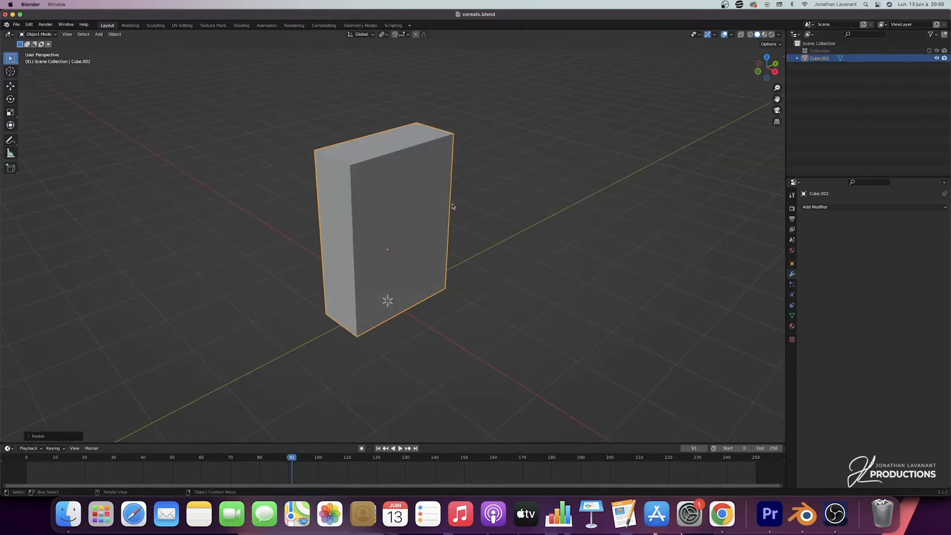
pyautogui.scroll(-2, 451, 206)
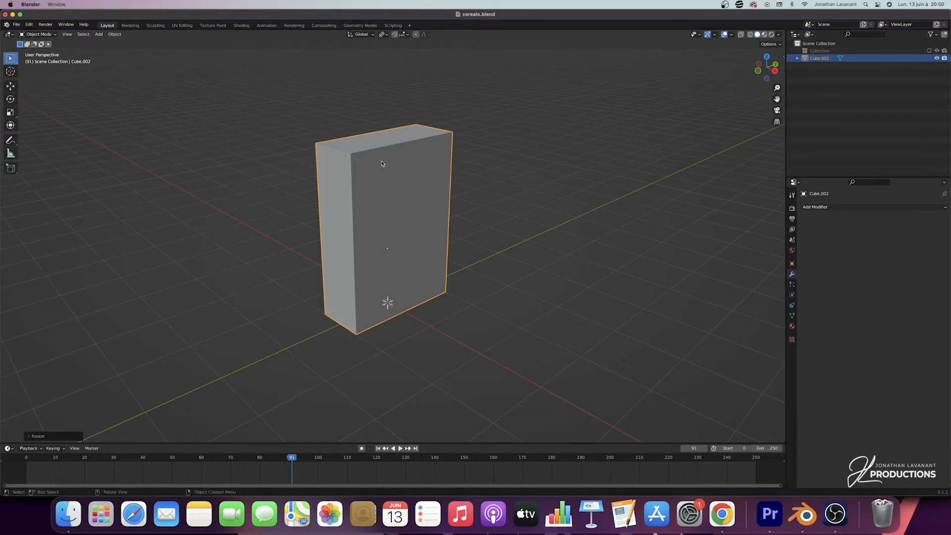
# Delete the top face of the box in Edit Mode so the box is open.
pyautogui.press('Tab')
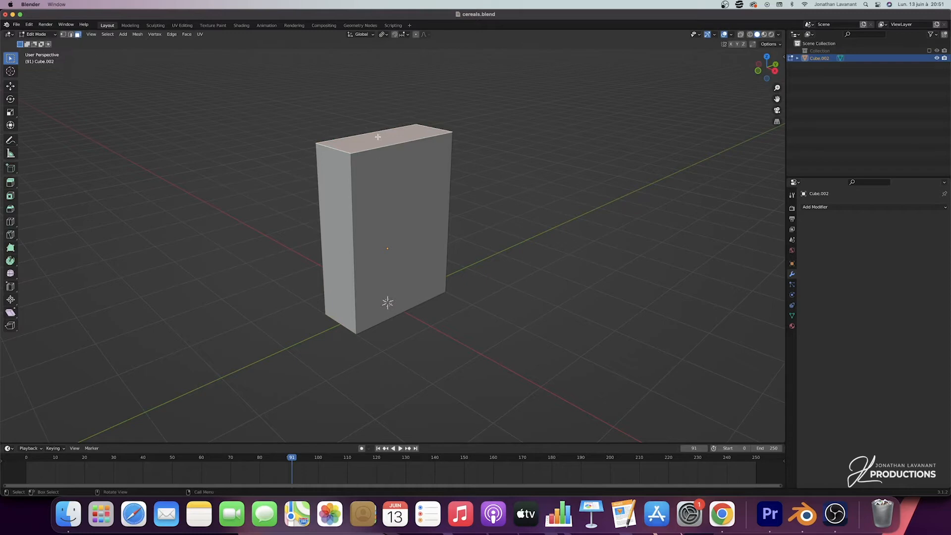
pyautogui.press('x')
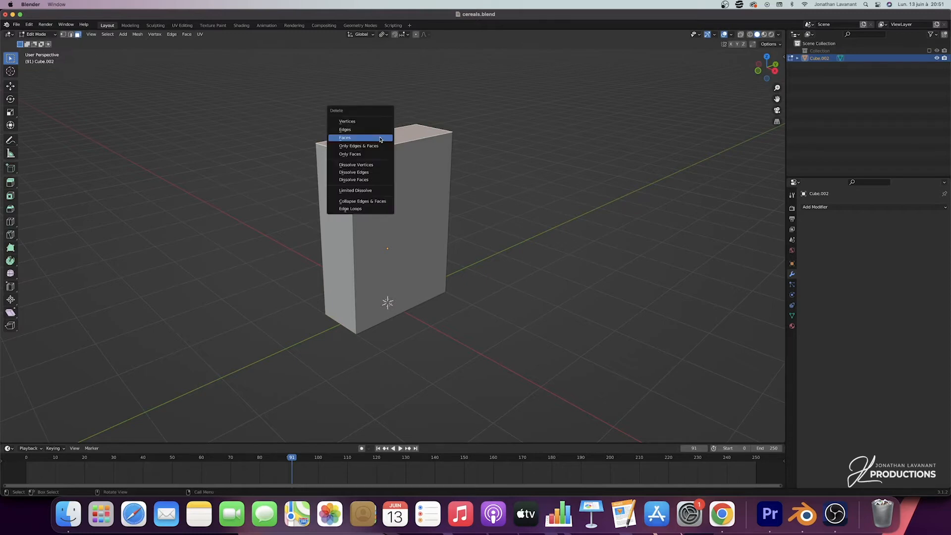
pyautogui.click(380, 139)
pyautogui.hscroll(3, 396, 150)
pyautogui.scroll(2, 396, 150)
pyautogui.hscroll(-5, 396, 150)
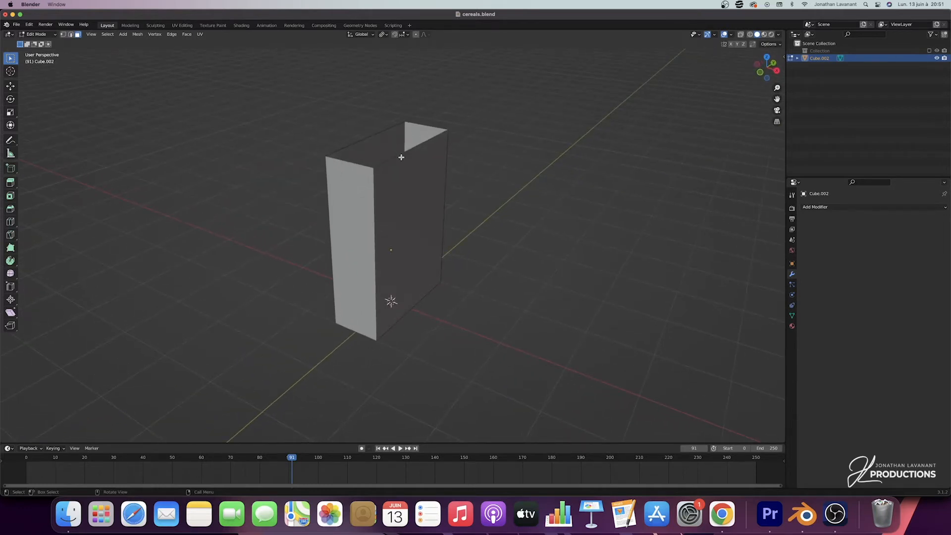
# Select the two long top edges of the open box and extrude them up about 0.5 m along Z to form flaps.
pyautogui.press('2')
pyautogui.click(399, 155)
pyautogui.keyDown('shift'); pyautogui.click(364, 138); pyautogui.keyUp('shift')
pyautogui.hscroll(5, 415, 153)
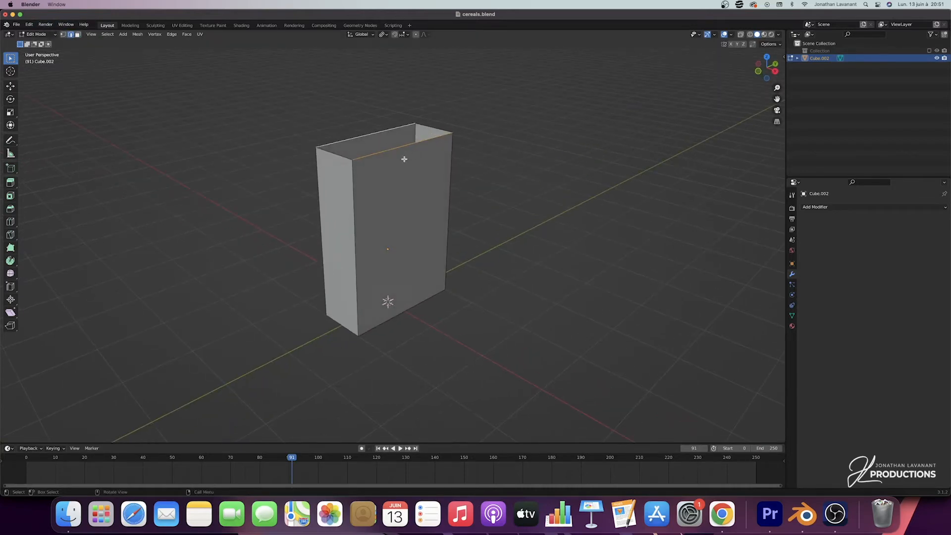
pyautogui.click(775, 71)
pyautogui.moveTo(778, 88); pyautogui.dragTo(786, 197)
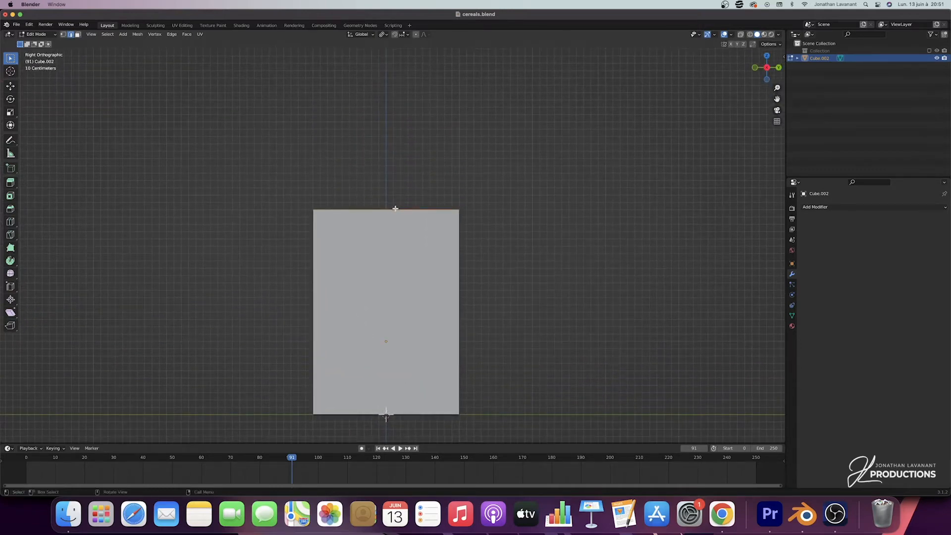
pyautogui.press('g')
pyautogui.press('z')
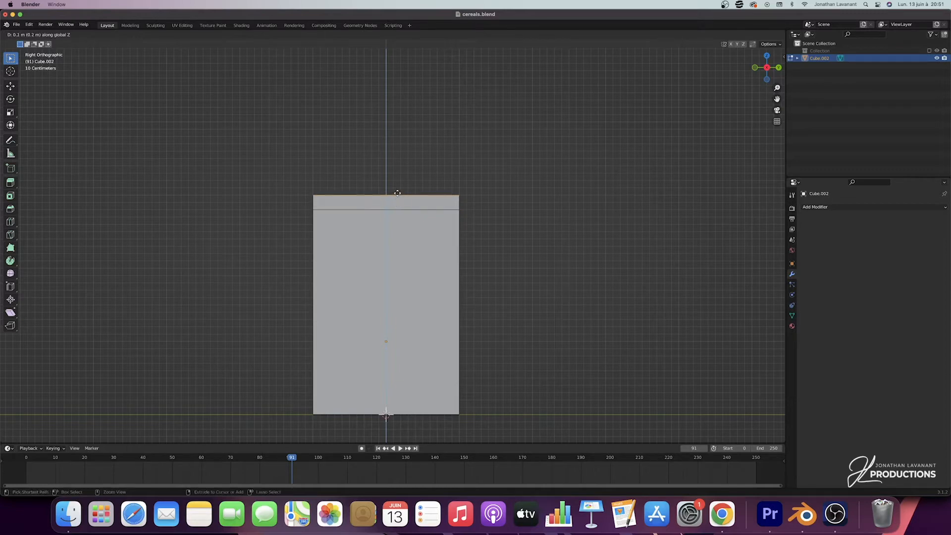
pyautogui.click(397, 171)
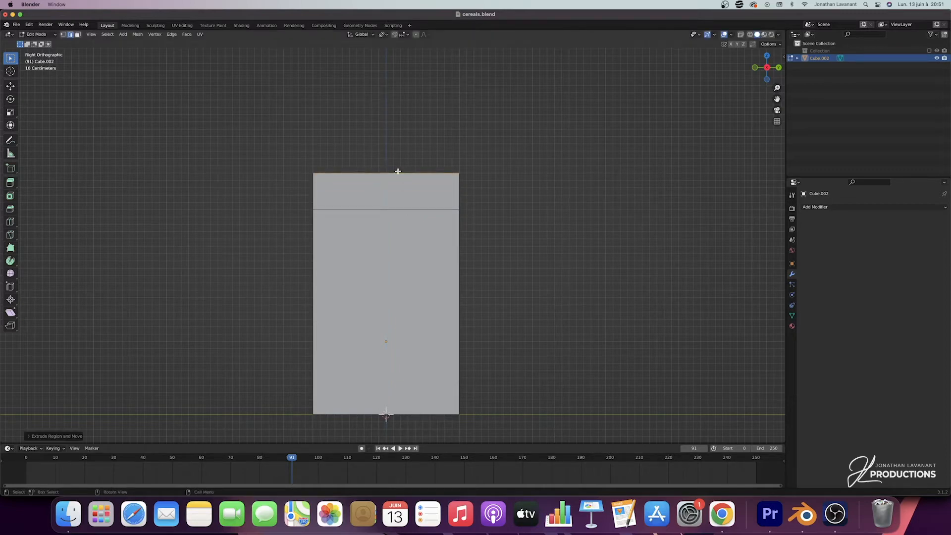
# Scale the top edges of the two long flaps along Y to about 0.8 so the flaps taper.
pyautogui.scroll(3, 478, 175)
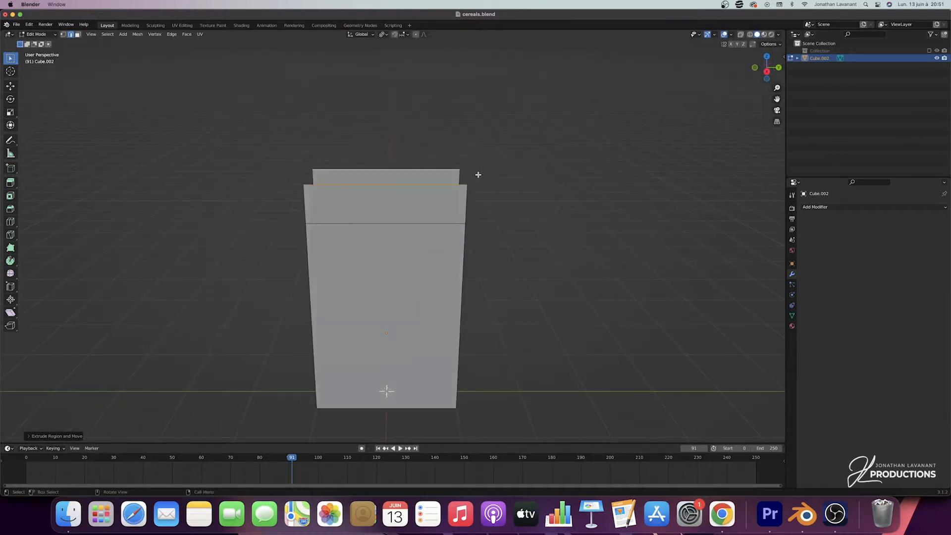
pyautogui.hscroll(-3, 478, 175)
pyautogui.hscroll(-3, 479, 175)
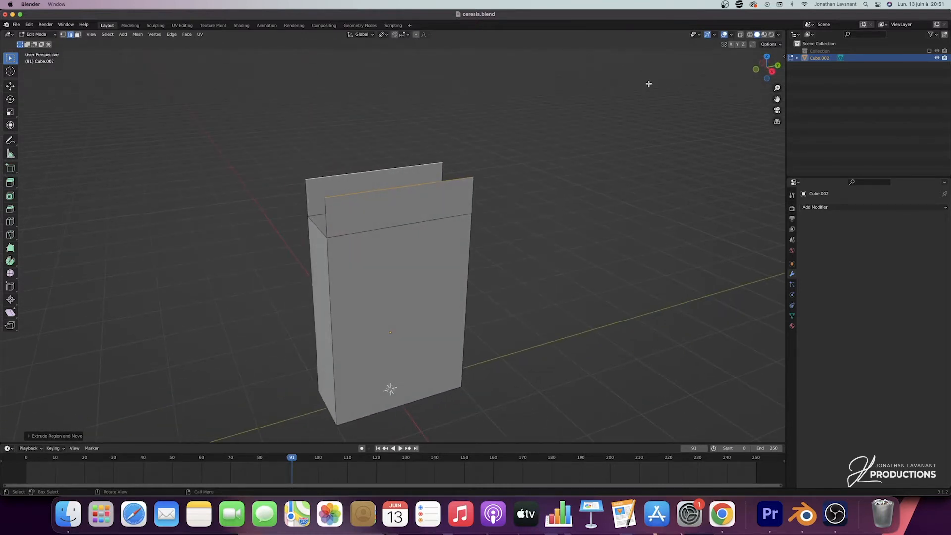
pyautogui.click(772, 72)
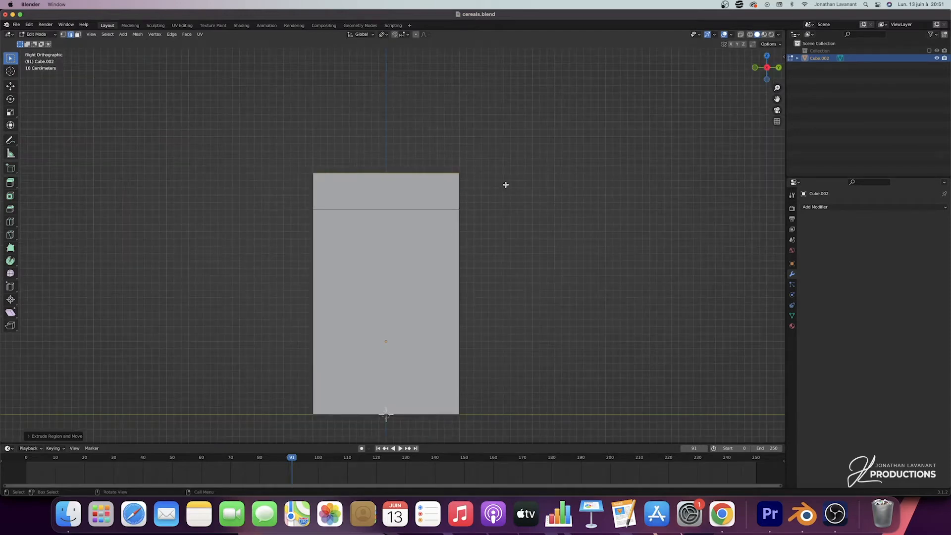
pyautogui.press('s')
pyautogui.press('y')
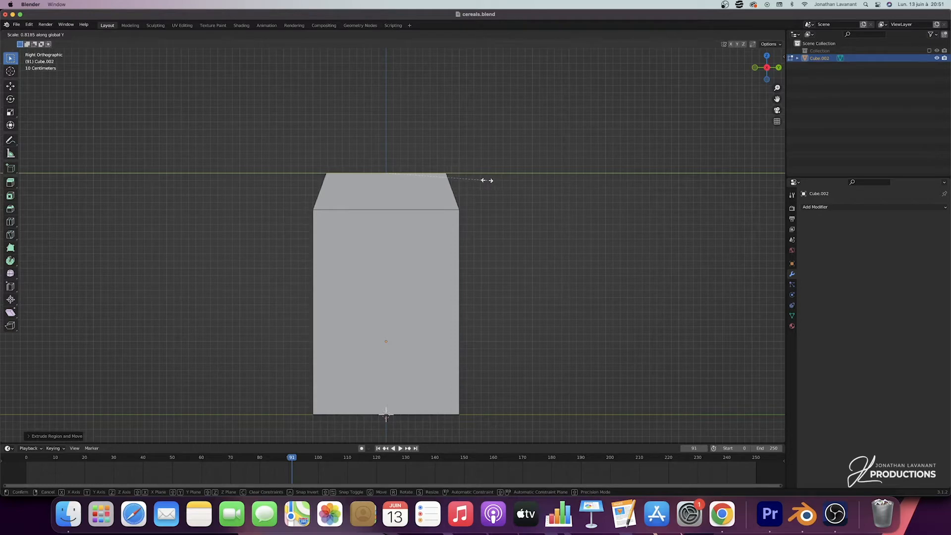
pyautogui.click(485, 179)
# Extrude the two short top edges of the box straight up along Z to match the height of the long flaps.
pyautogui.moveTo(494, 205); pyautogui.dragTo(465, 200, button='middle')
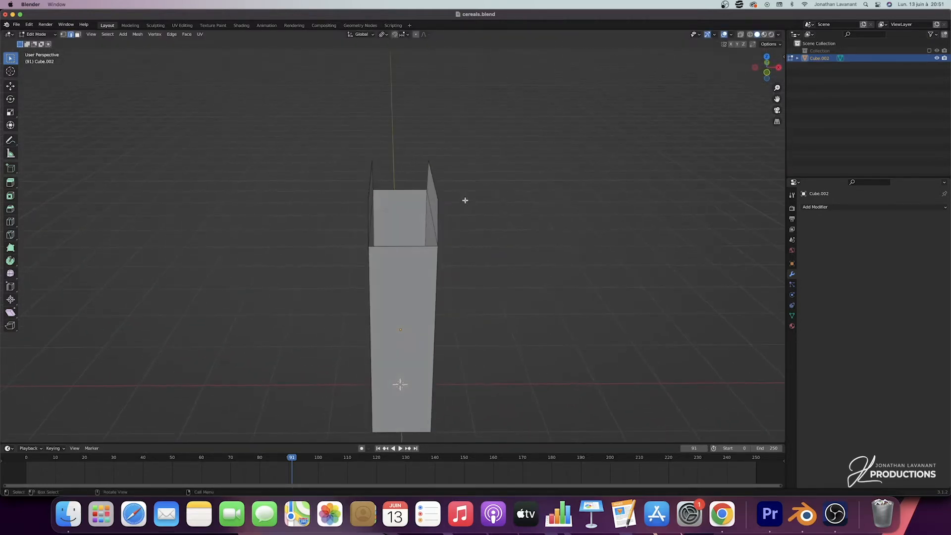
pyautogui.moveTo(404, 190); pyautogui.dragTo(402, 238, button='middle')
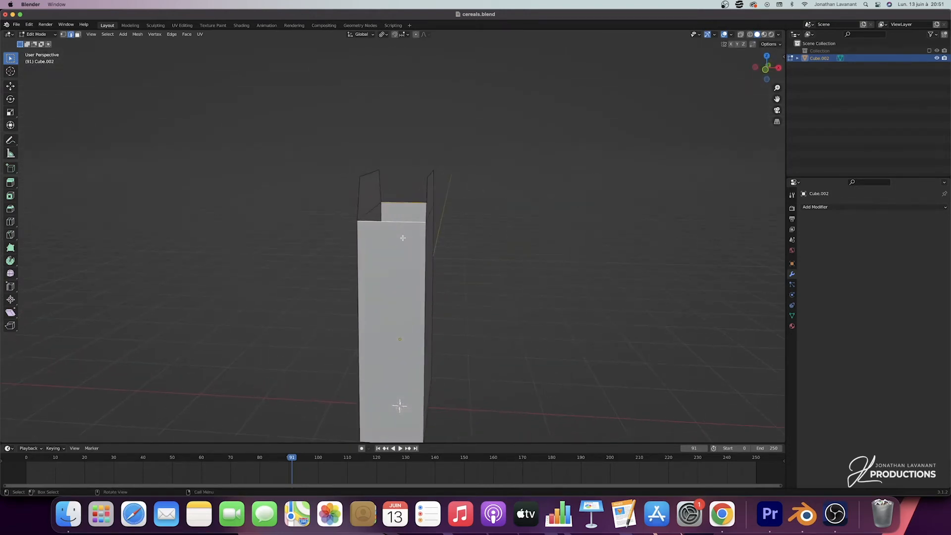
pyautogui.click(766, 69)
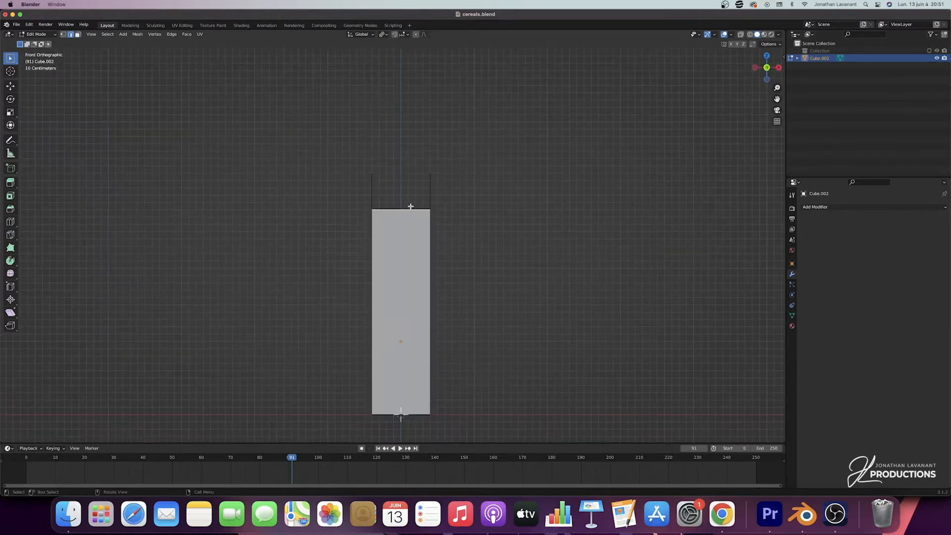
pyautogui.press('g')
pyautogui.press('z')
pyautogui.press('ctrl')
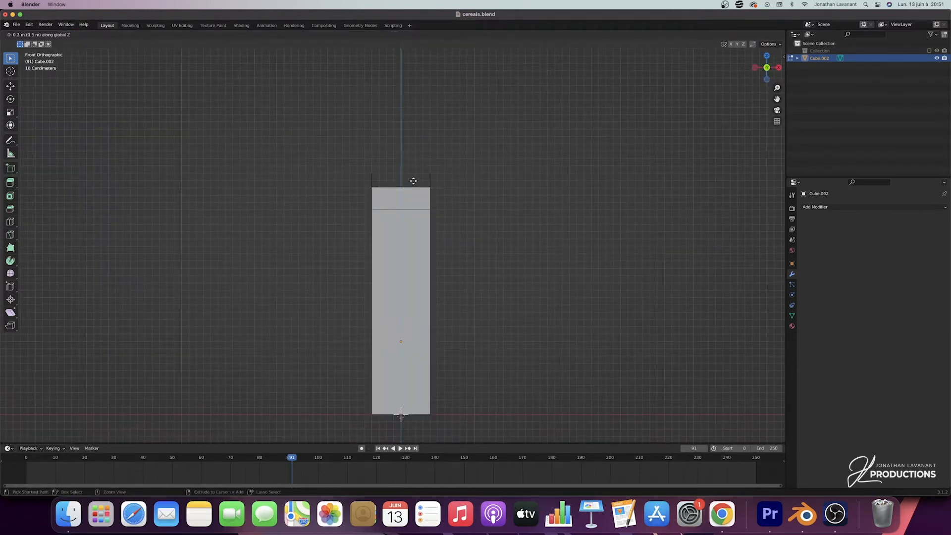
pyautogui.click(415, 171)
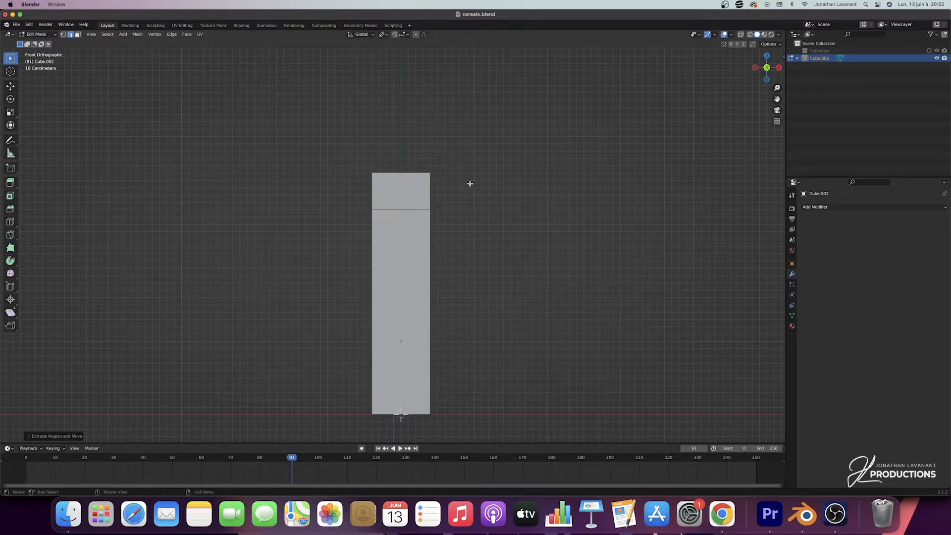
# Scale the top edges of the two short flaps inward along X so these flaps also taper.
pyautogui.press('s')
pyautogui.press('x')
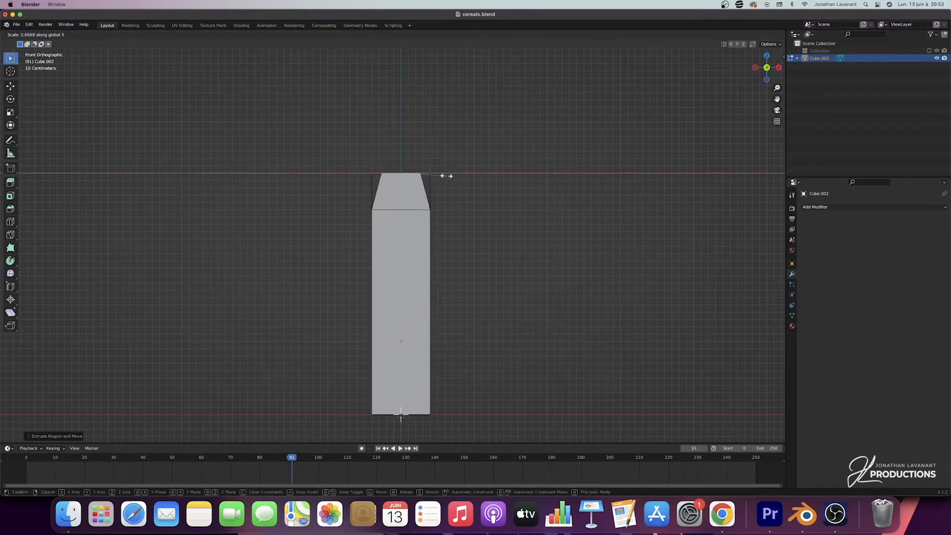
pyautogui.click(453, 177)
pyautogui.moveTo(453, 177); pyautogui.dragTo(521, 147, button='middle')
pyautogui.press('Tab')
pyautogui.press('Tab')
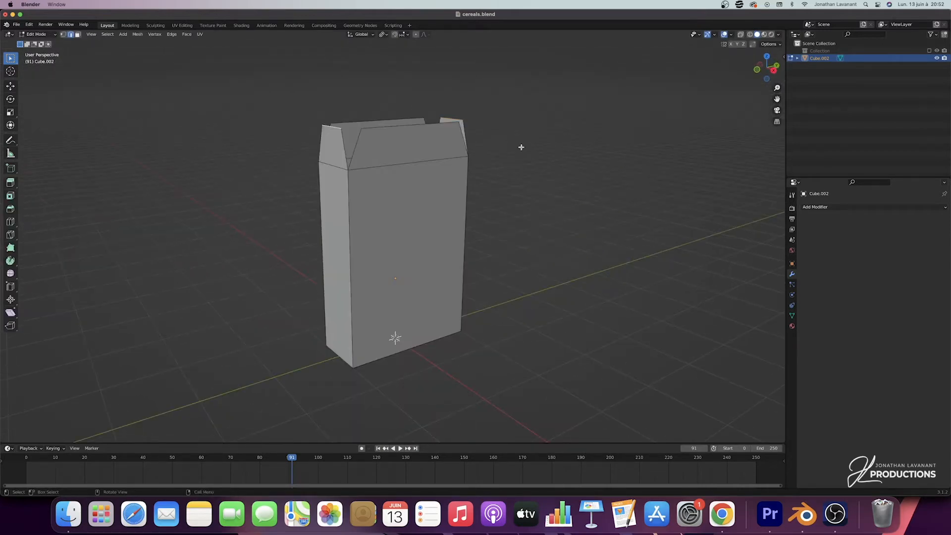
# Return to Object Mode and create a new material in a new slot on the box.
pyautogui.press('Tab')
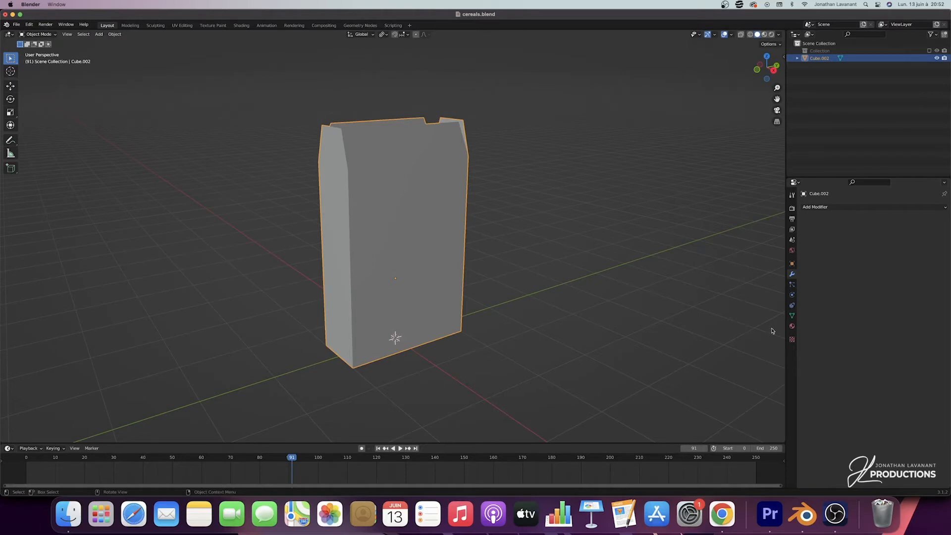
pyautogui.click(792, 326)
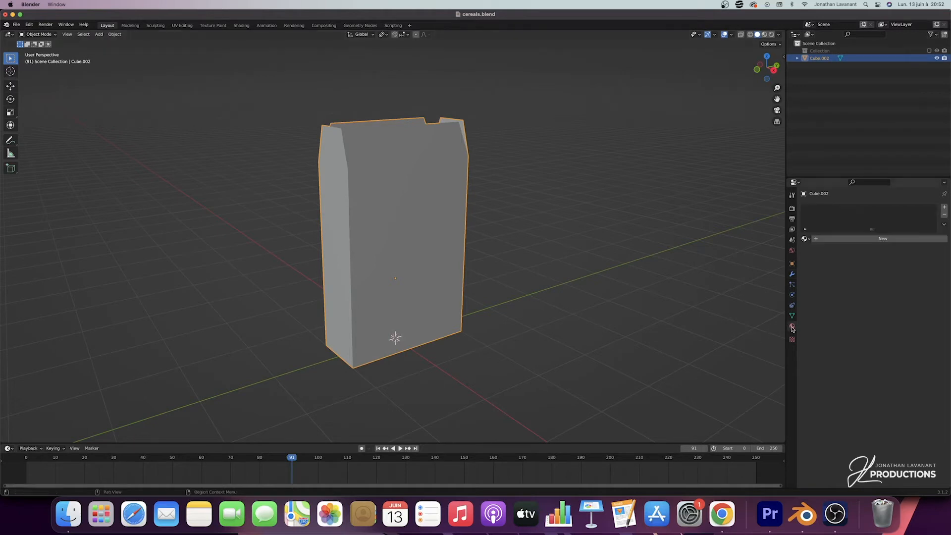
pyautogui.click(945, 207)
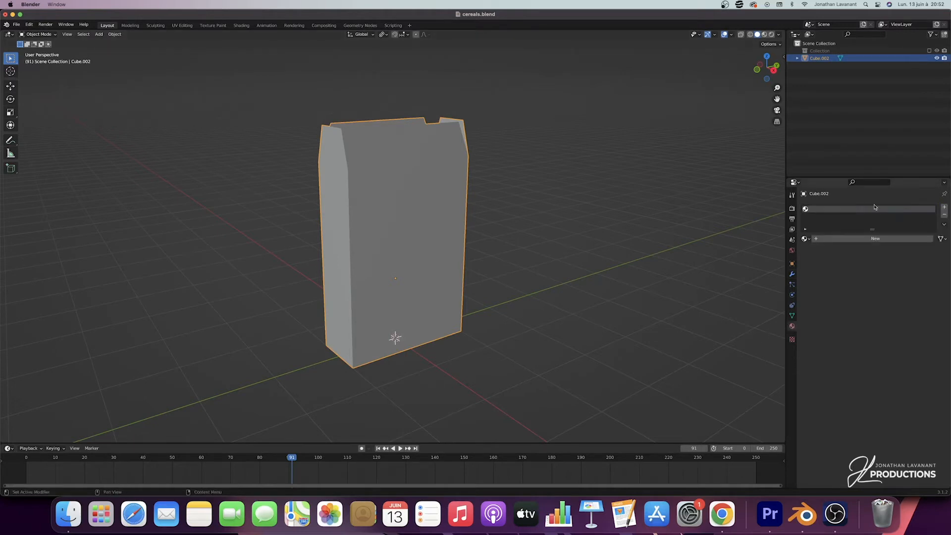
pyautogui.click(863, 240)
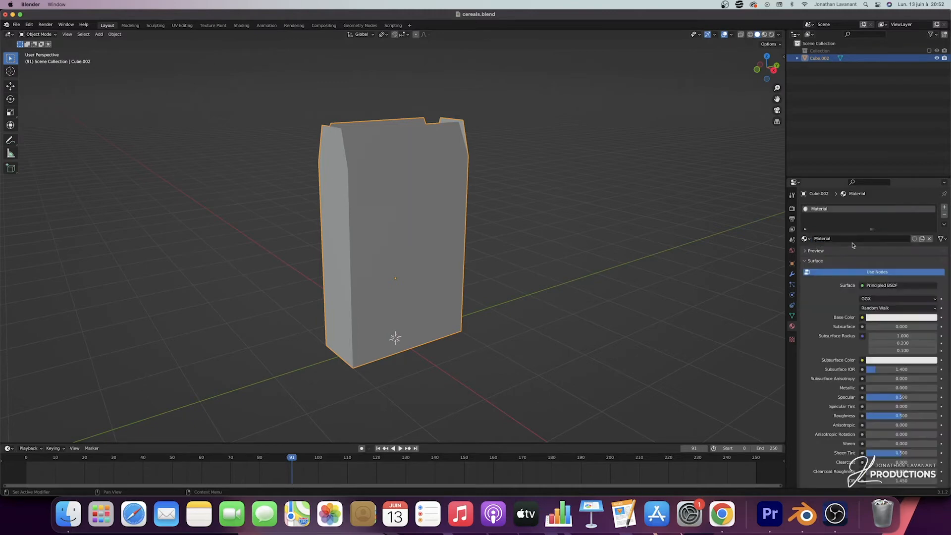
# In the Shading workspace, bring texture_2.png from Finder into the material nodes and connect its Color to the Principled BSDF's Base Color.
pyautogui.click(242, 26)
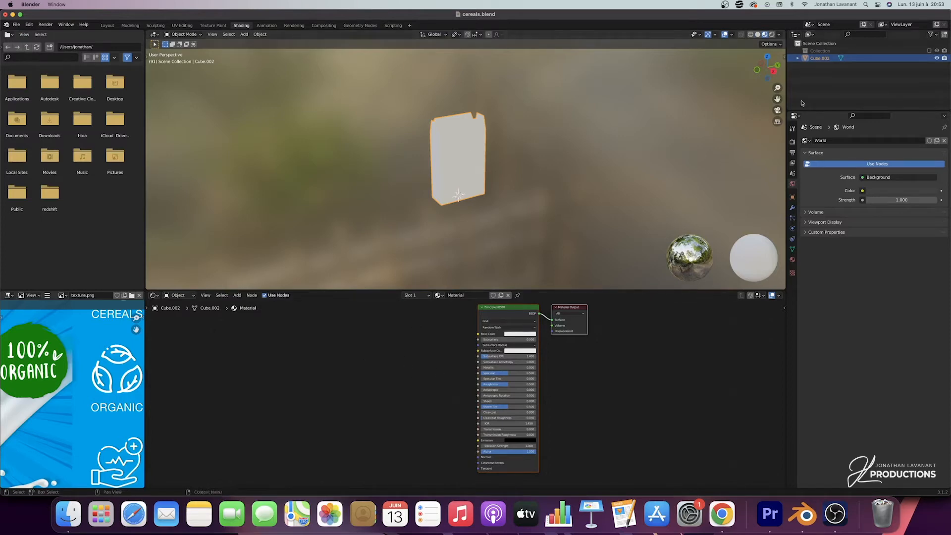
pyautogui.moveTo(777, 88); pyautogui.dragTo(777, 54)
pyautogui.moveTo(778, 99); pyautogui.dragTo(770, 117)
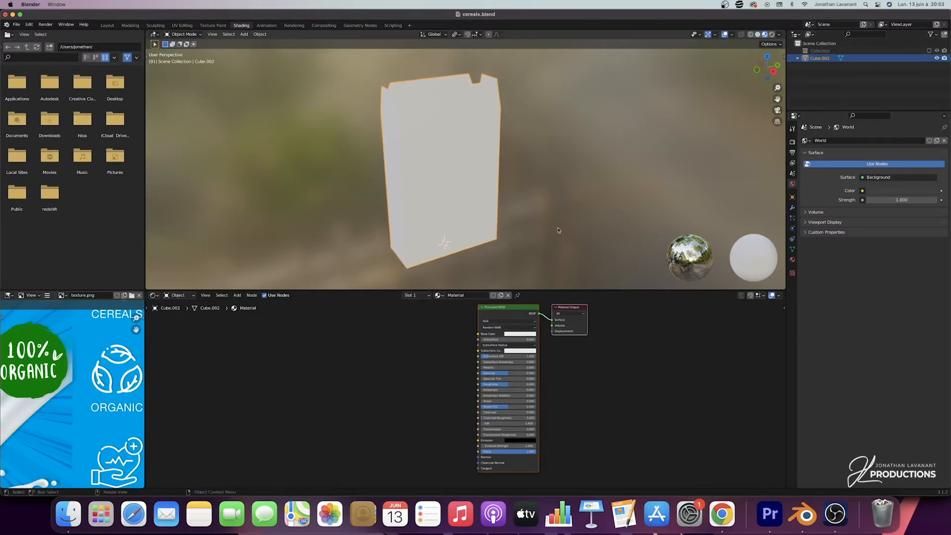
pyautogui.moveTo(500, 260); pyautogui.dragTo(507, 253, button='middle')
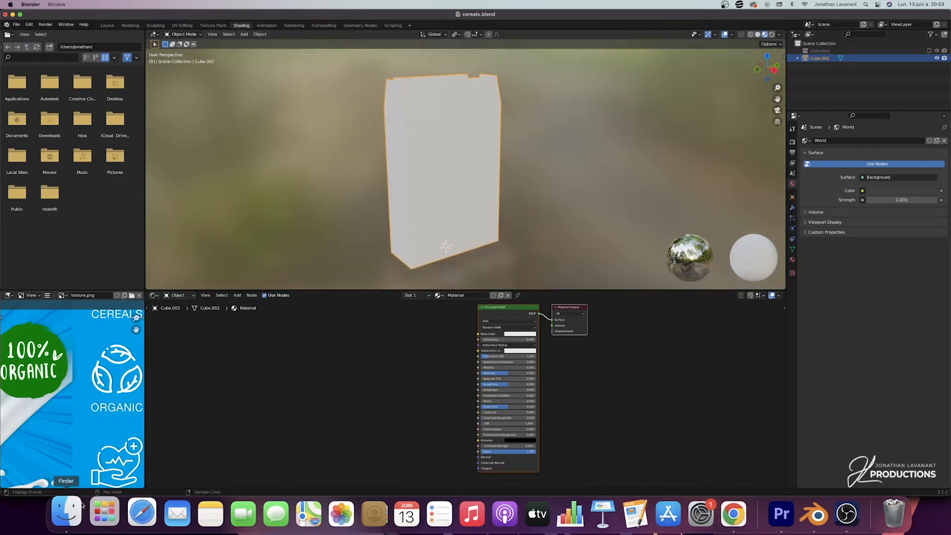
pyautogui.click(67, 514)
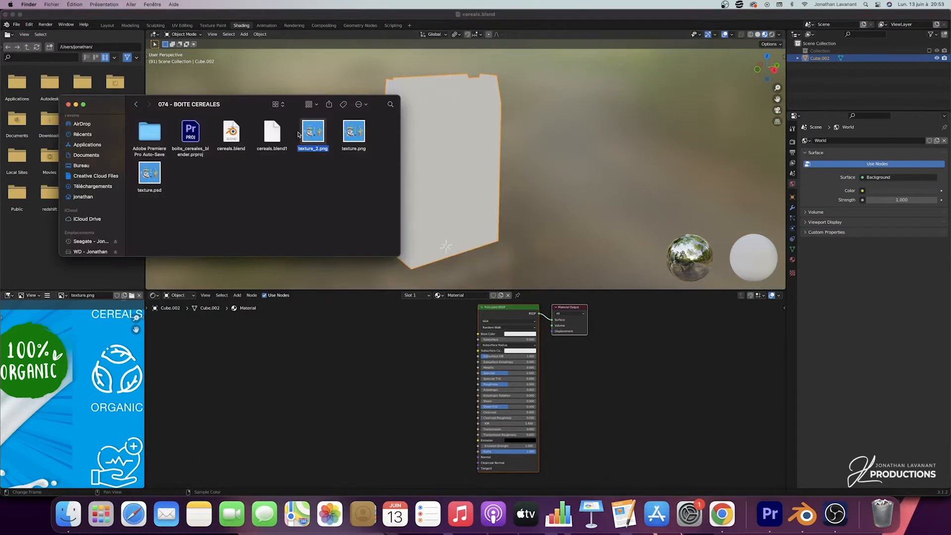
pyautogui.moveTo(299, 134); pyautogui.dragTo(360, 336)
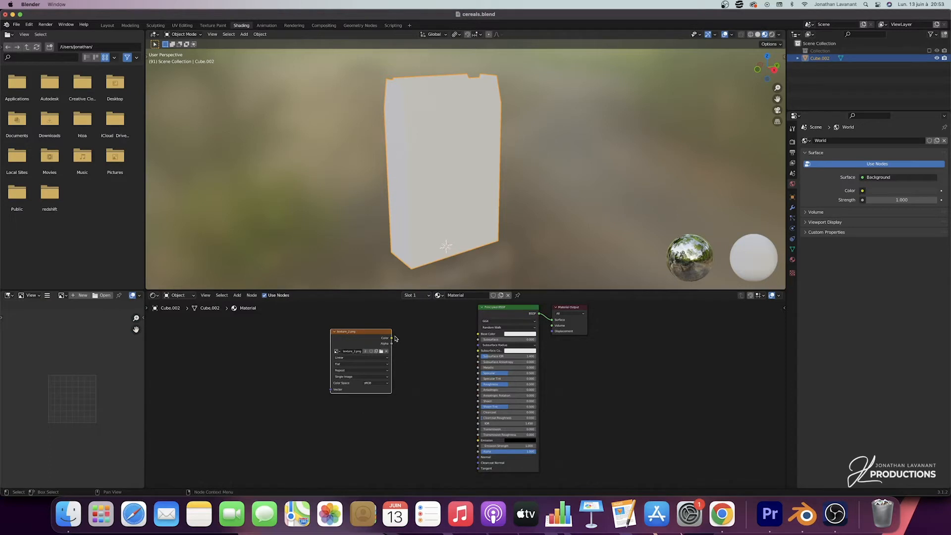
pyautogui.moveTo(391, 338); pyautogui.dragTo(477, 334)
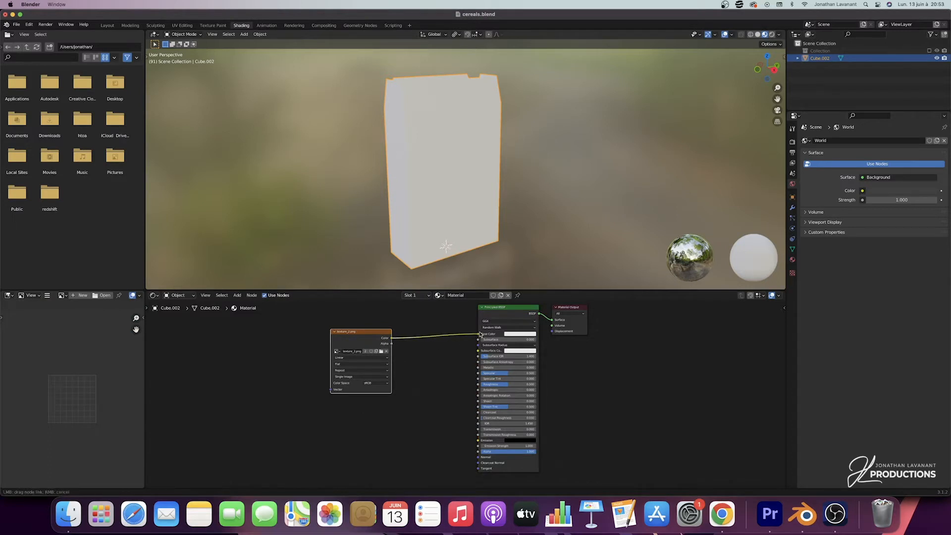
pyautogui.moveTo(371, 336); pyautogui.dragTo(383, 333)
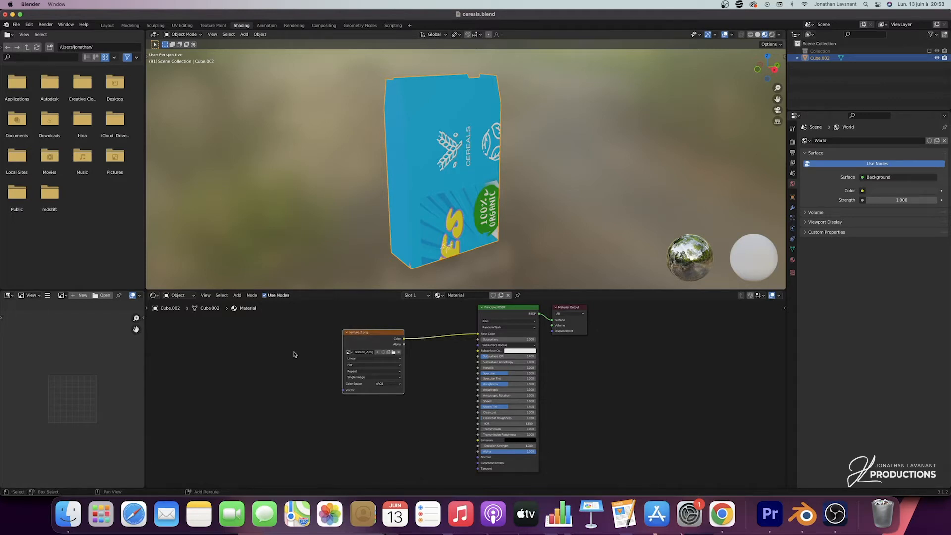
# Add a Mapping node in front of the texture_2.png image node.
pyautogui.hotkey('shift', 'a')
pyautogui.write('mappi')
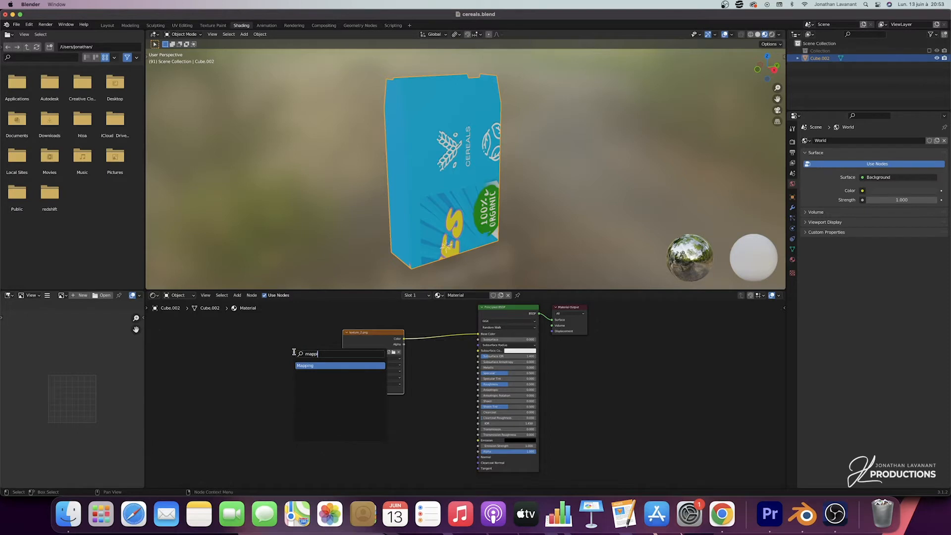
pyautogui.press('Return')
pyautogui.click(284, 341)
# Add a Texture Coordinate node and link its UV output through the Mapping node to the image texture's Vector input.
pyautogui.hotkey('shift', 'a')
pyautogui.write('tex')
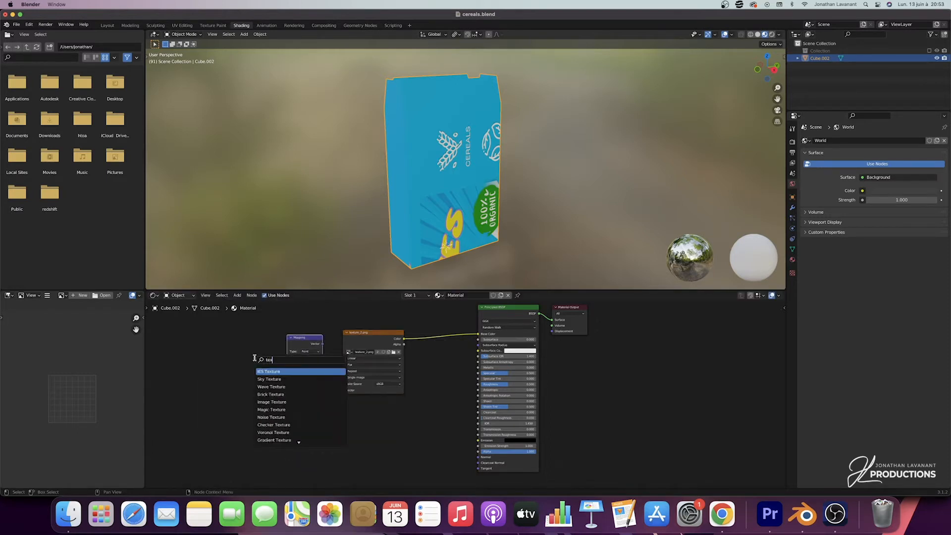
pyautogui.write('tureco')
pyautogui.press('Return')
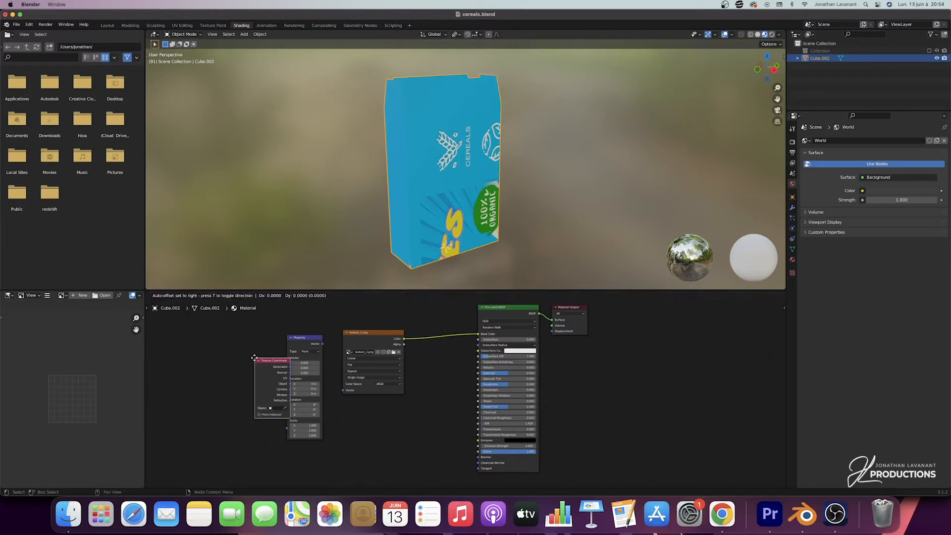
pyautogui.click(223, 340)
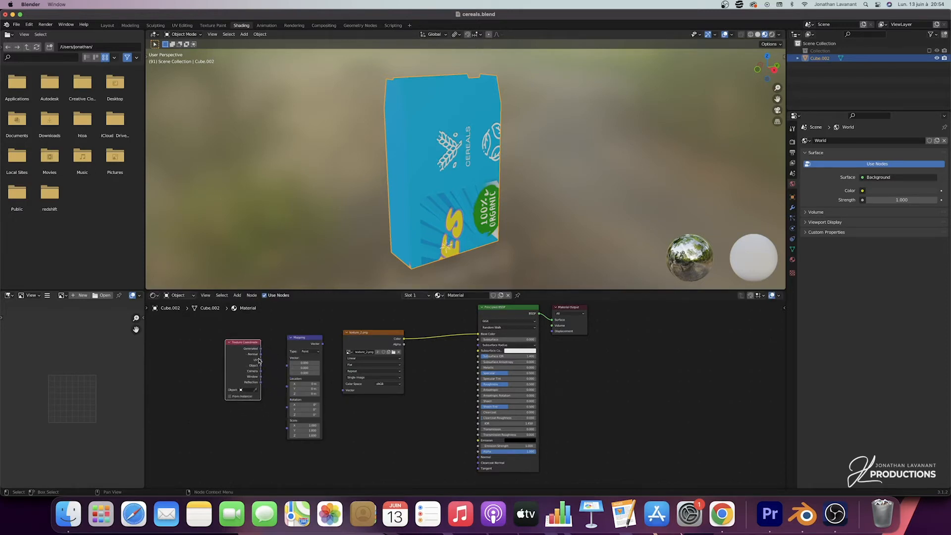
pyautogui.moveTo(261, 360); pyautogui.dragTo(343, 390)
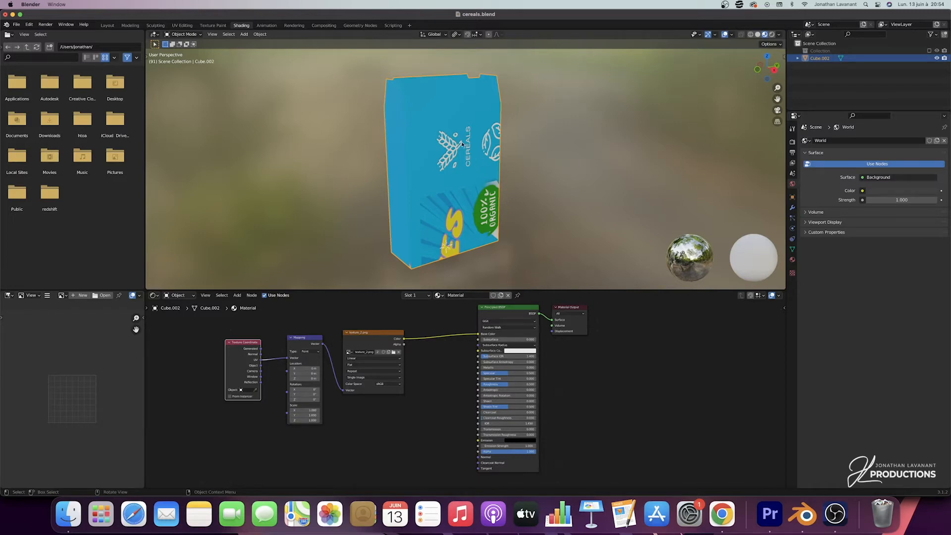
# In the UV Editing workspace, select the whole box mesh to show its UV layout over texture_2.png.
pyautogui.click(180, 25)
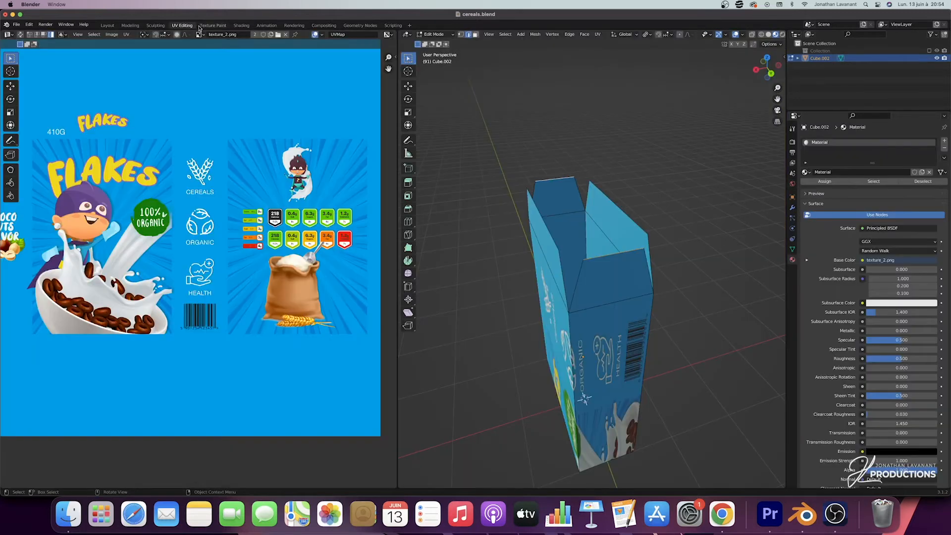
pyautogui.moveTo(570, 251)
pyautogui.mouseDown(button='middle')
pyautogui.moveTo(610, 223)
pyautogui.moveTo(664, 213)
pyautogui.moveTo(644, 229)
pyautogui.mouseUp(button='middle')
pyautogui.press('a')
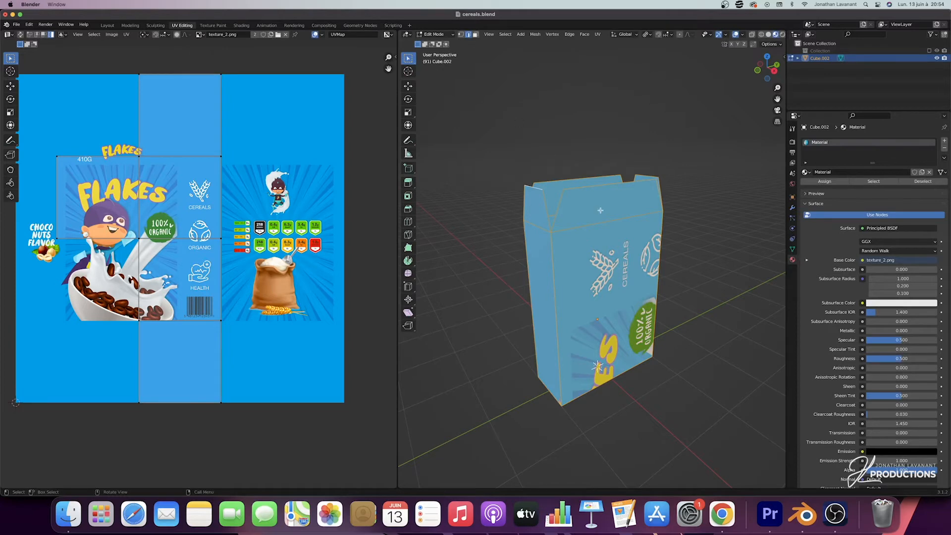
# Switch the box to Object Mode and apply its scale.
pyautogui.press('Tab')
pyautogui.hotkey('ctrl', 'a')
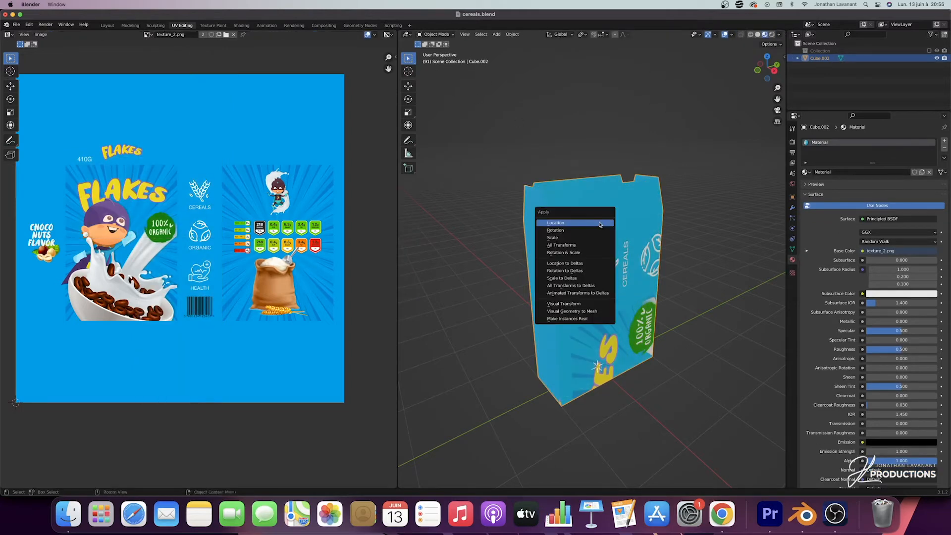
pyautogui.click(570, 238)
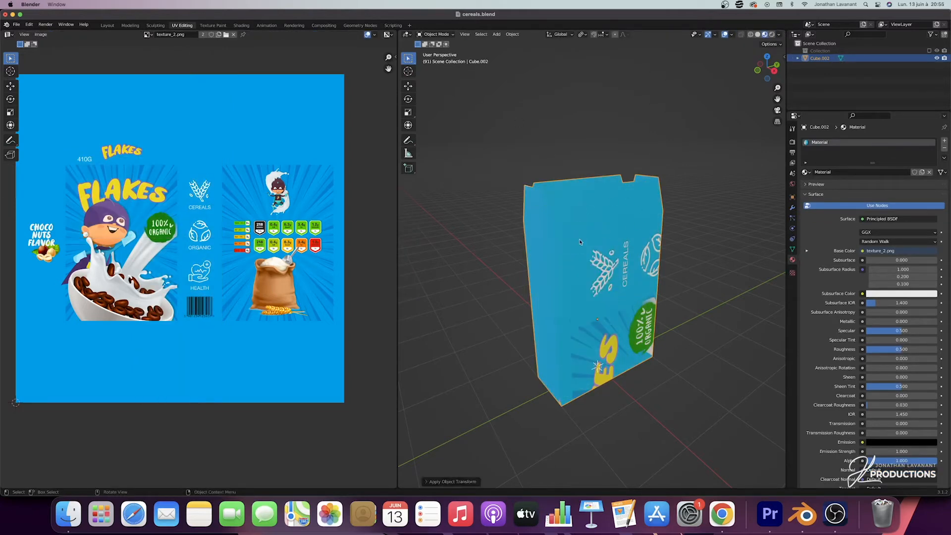
# Unwrap the whole box mesh in Edit Mode with Smart UV Project, adding a small island margin.
pyautogui.press('Tab')
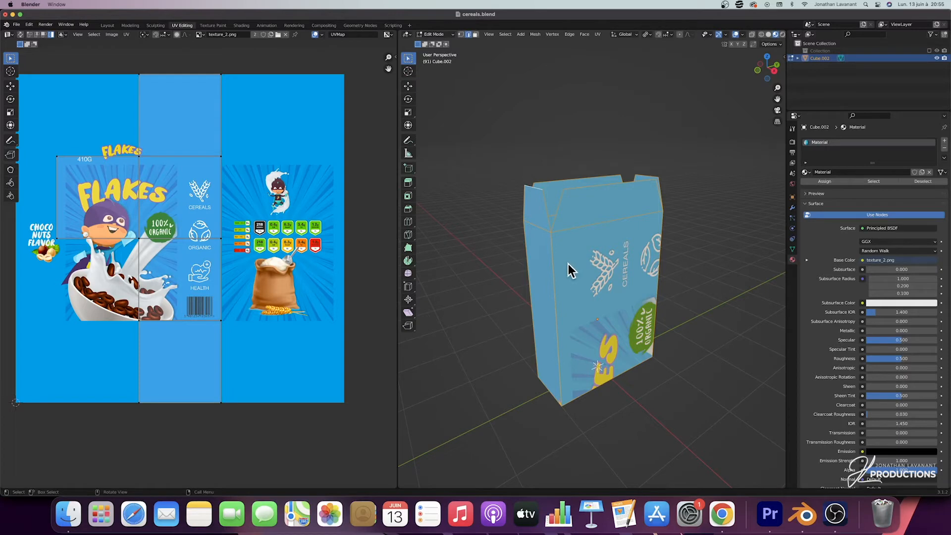
pyautogui.press('u')
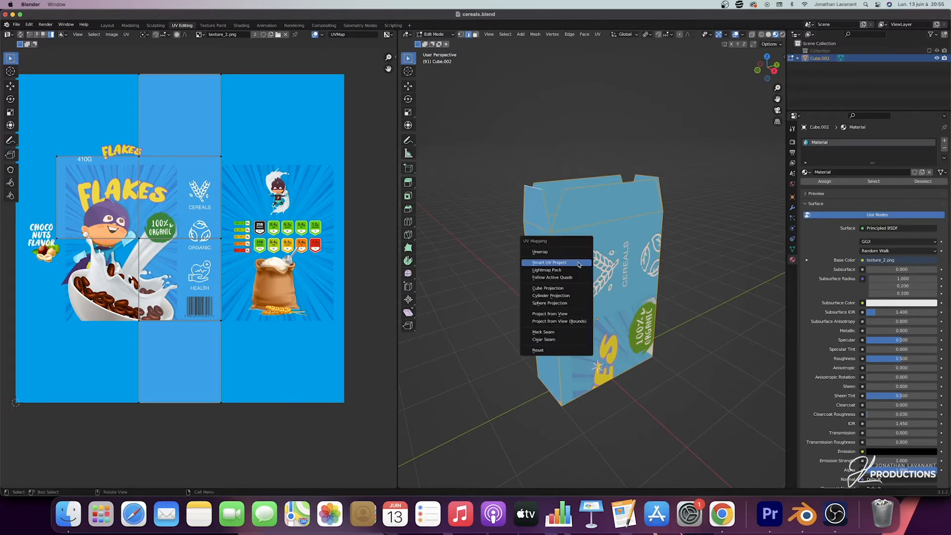
pyautogui.click(550, 263)
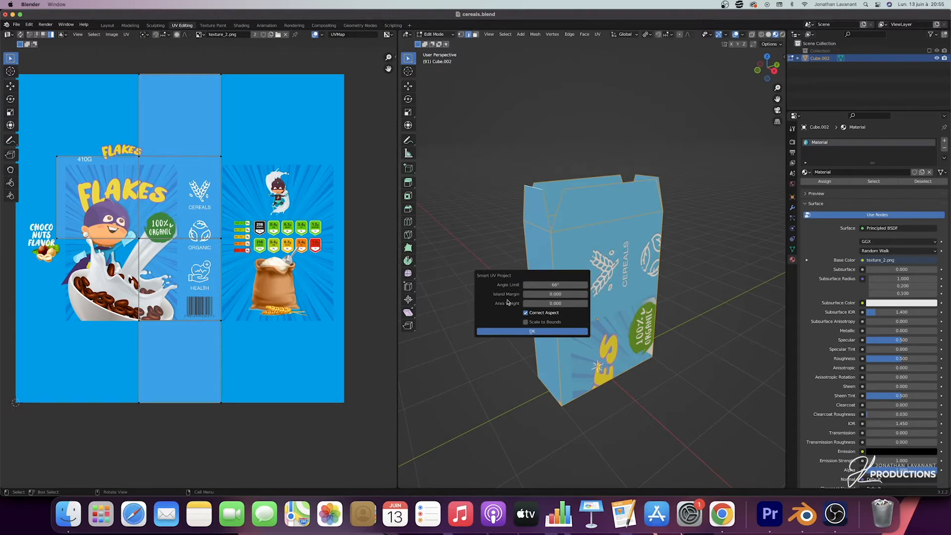
pyautogui.moveTo(585, 294); pyautogui.dragTo(595, 295)
pyautogui.click(585, 295)
pyautogui.click(585, 295)
pyautogui.click(532, 332)
pyautogui.moveTo(246, 270); pyautogui.dragTo(269, 270, button='middle')
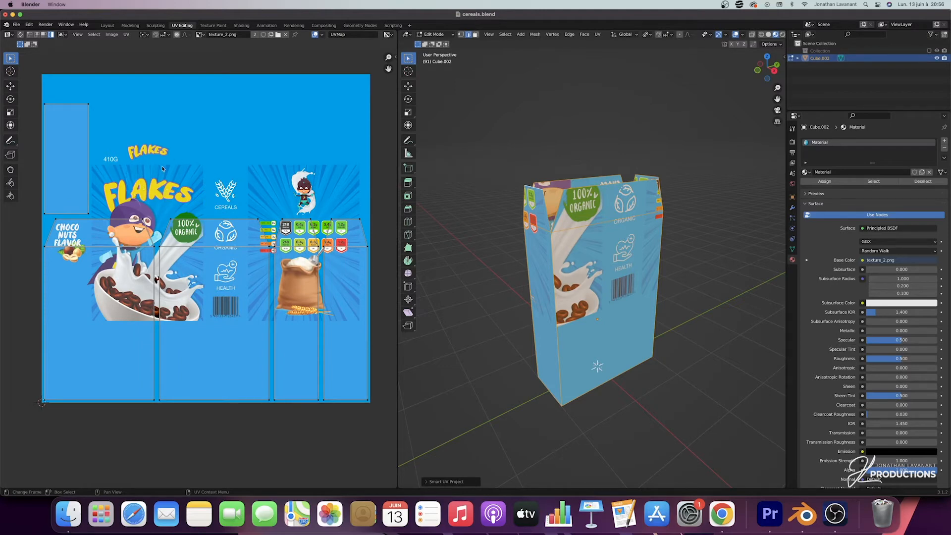
# Set UV selection to island mode and select the front panel's island with its attached flap.
pyautogui.click(30, 35)
pyautogui.click(50, 34)
pyautogui.click(216, 252)
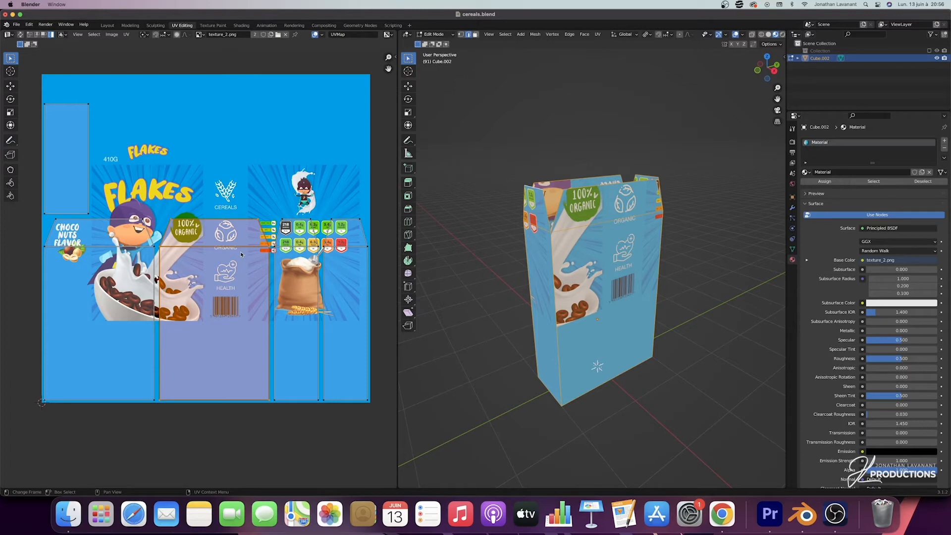
pyautogui.press('g')
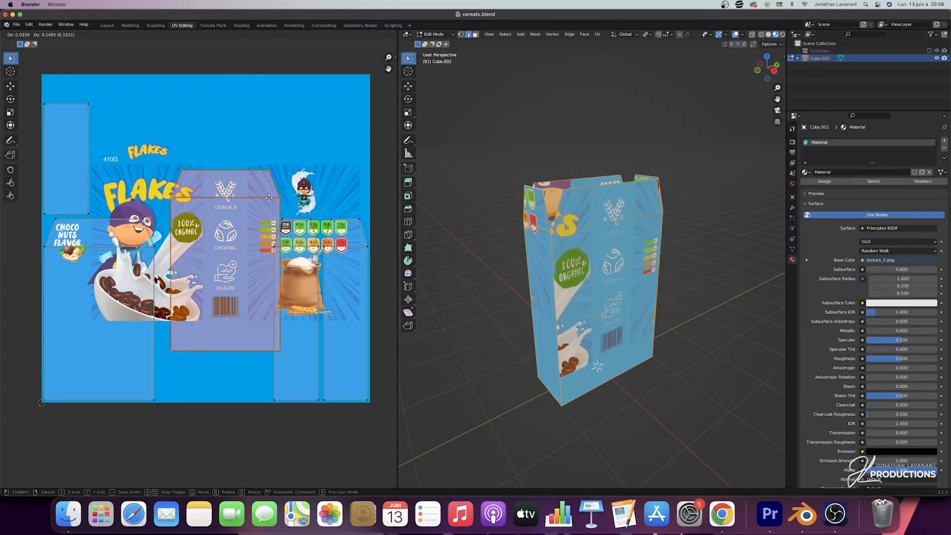
pyautogui.click(246, 263)
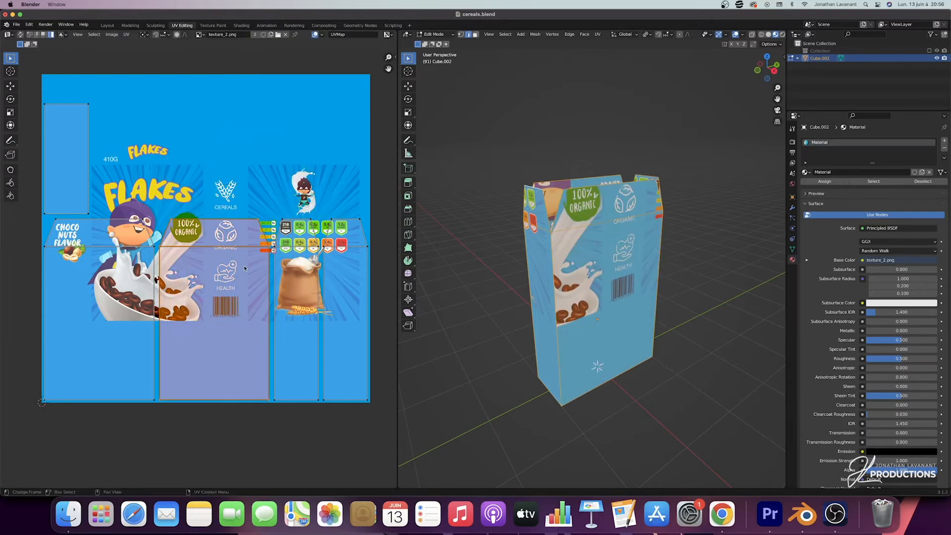
pyautogui.press('g')
pyautogui.press('y')
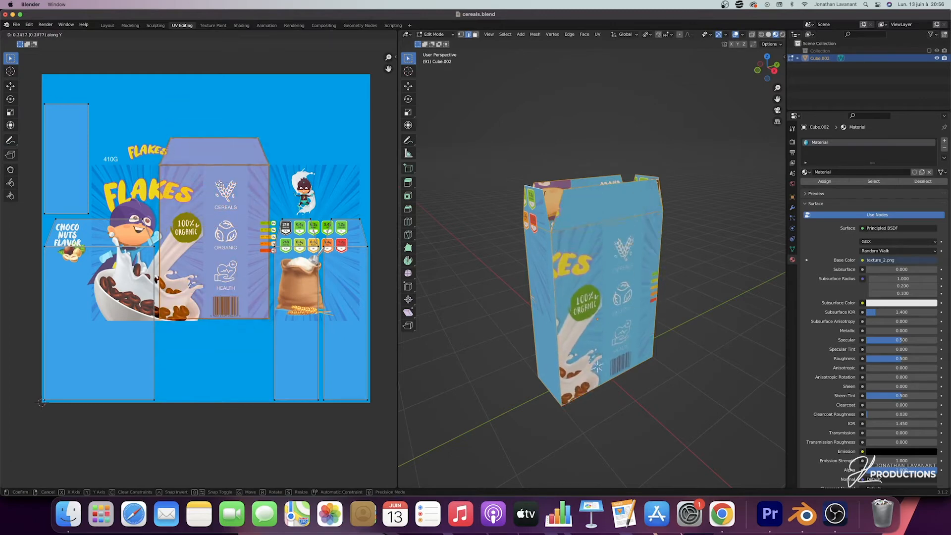
pyautogui.press('x')
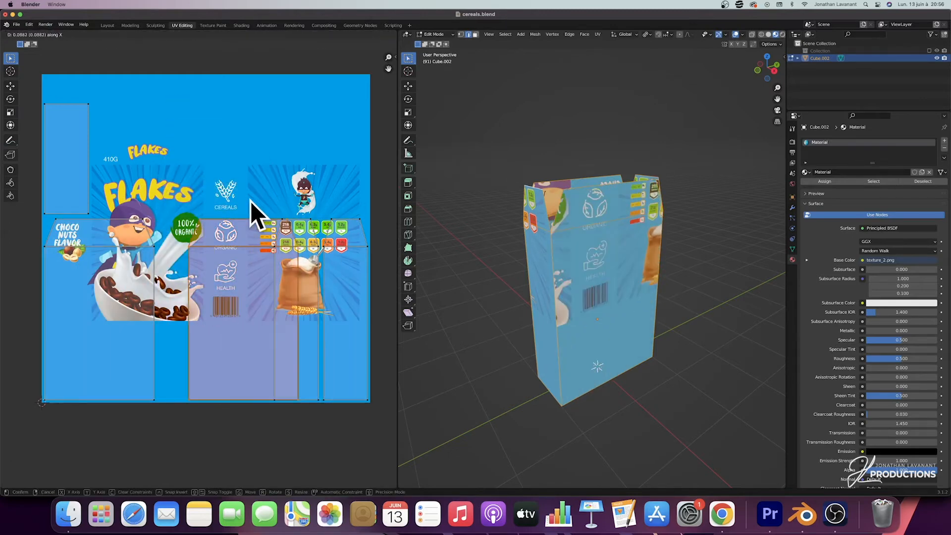
pyautogui.click(236, 194)
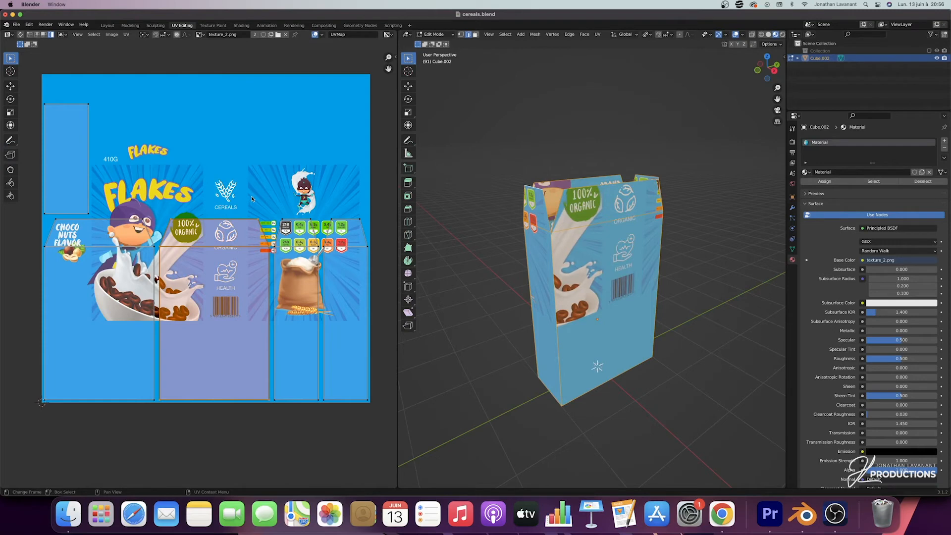
pyautogui.press('s')
pyautogui.press('Escape')
# Move the front panel's island onto the large FLAKES artwork and the other wide island onto the back artwork with the cereal sack.
pyautogui.hscroll(-1, 243, 245)
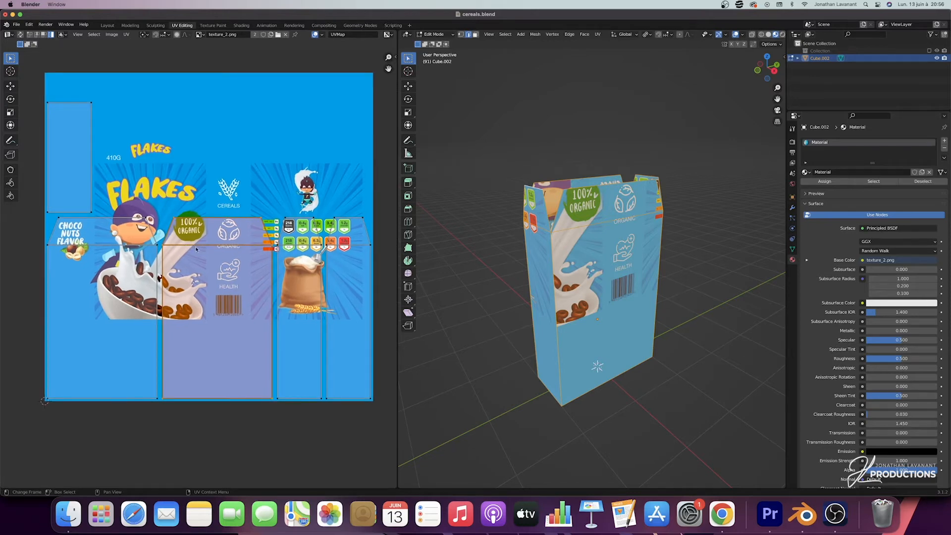
pyautogui.press('g')
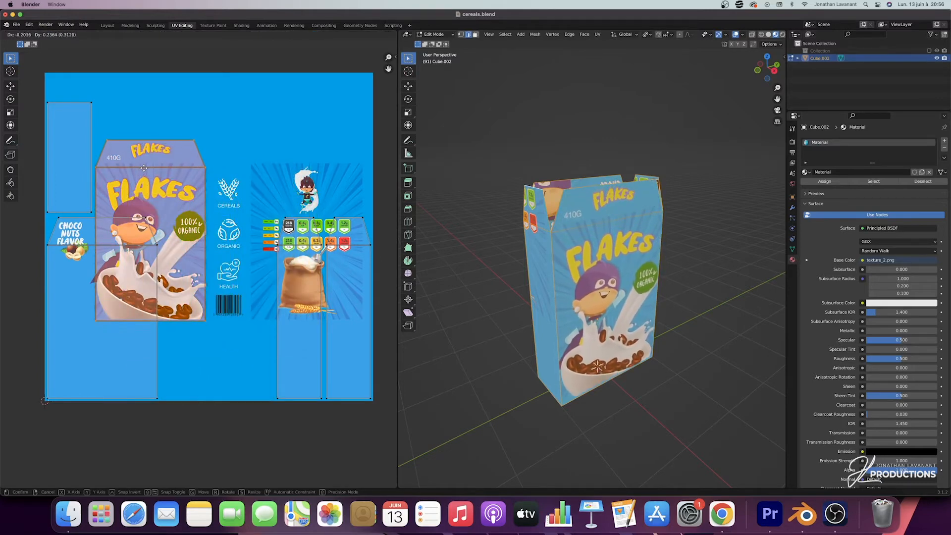
pyautogui.click(145, 168)
pyautogui.click(73, 246)
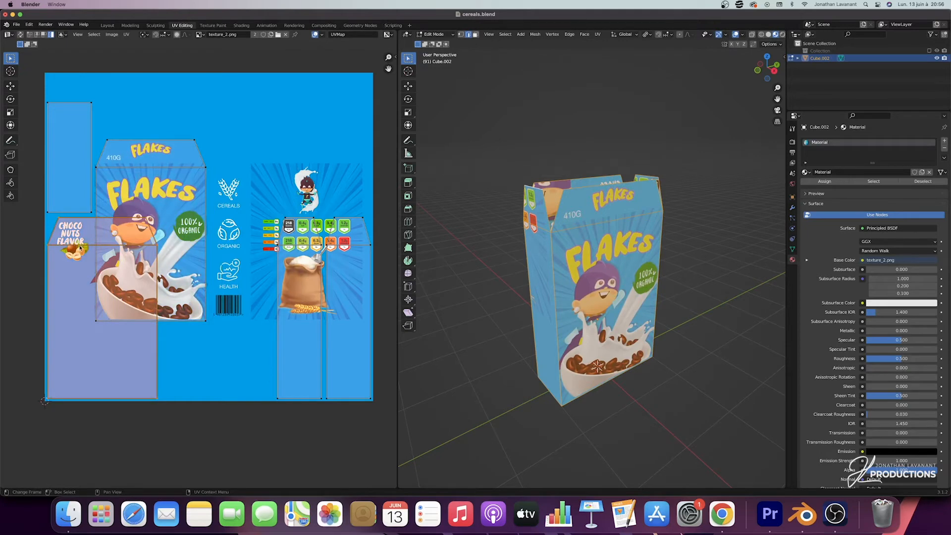
pyautogui.press('g')
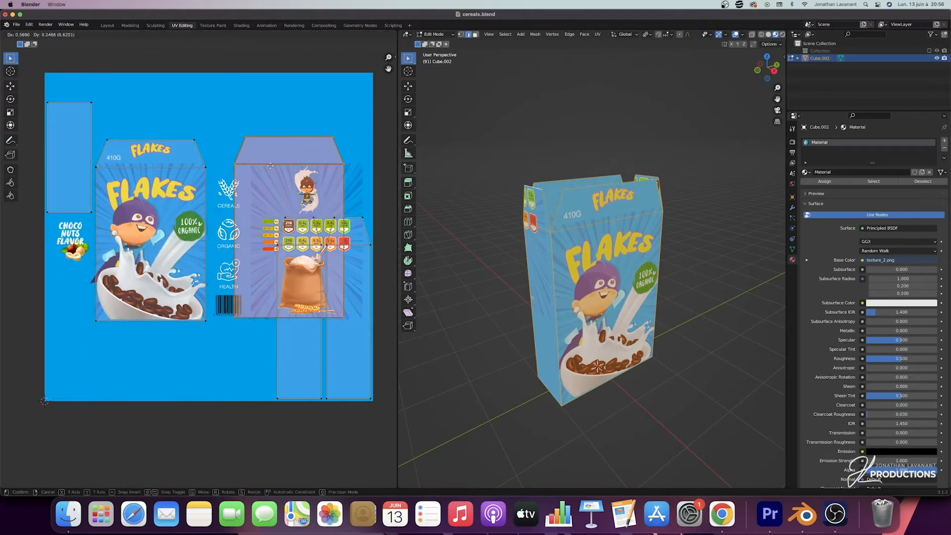
# Move one narrow side island onto the CEREALS, ORGANIC, HEALTH strip and the other onto the CHOCO NUTS FLAVOR artwork.
pyautogui.click(310, 306)
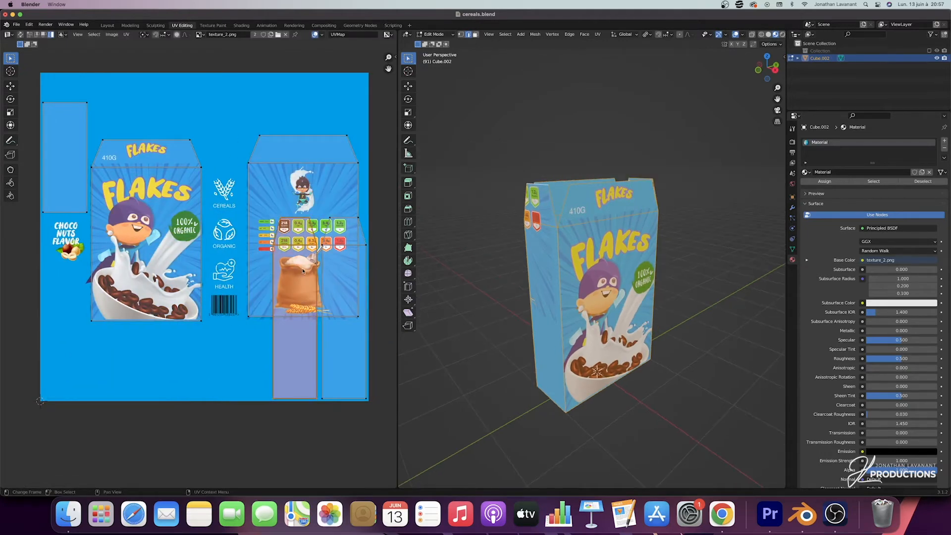
pyautogui.press('g')
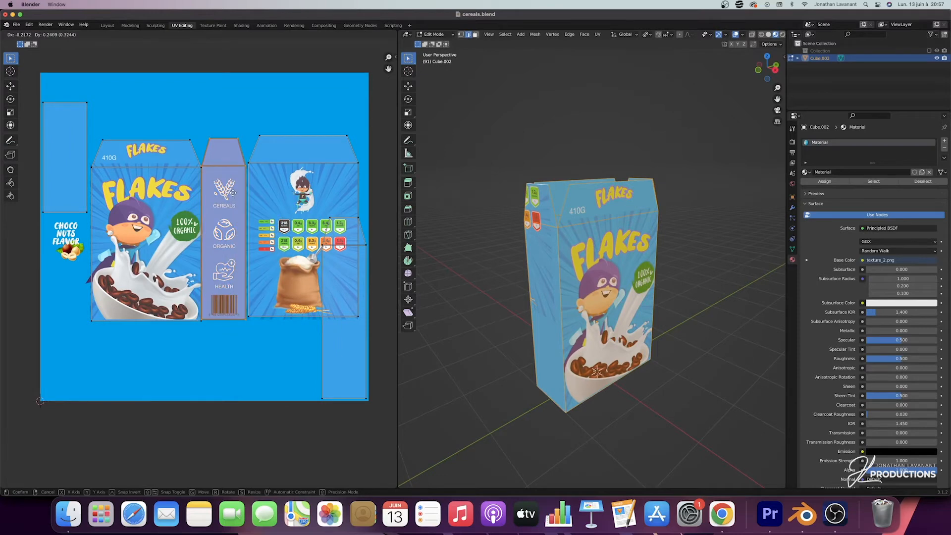
pyautogui.click(233, 193)
pyautogui.moveTo(611, 243); pyautogui.dragTo(683, 266, button='middle')
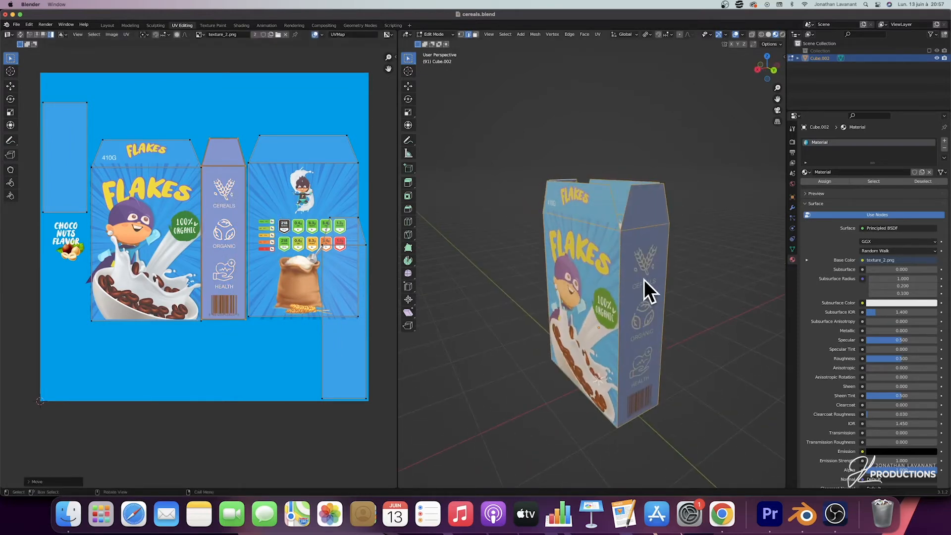
pyautogui.moveTo(626, 288); pyautogui.dragTo(579, 252, button='middle')
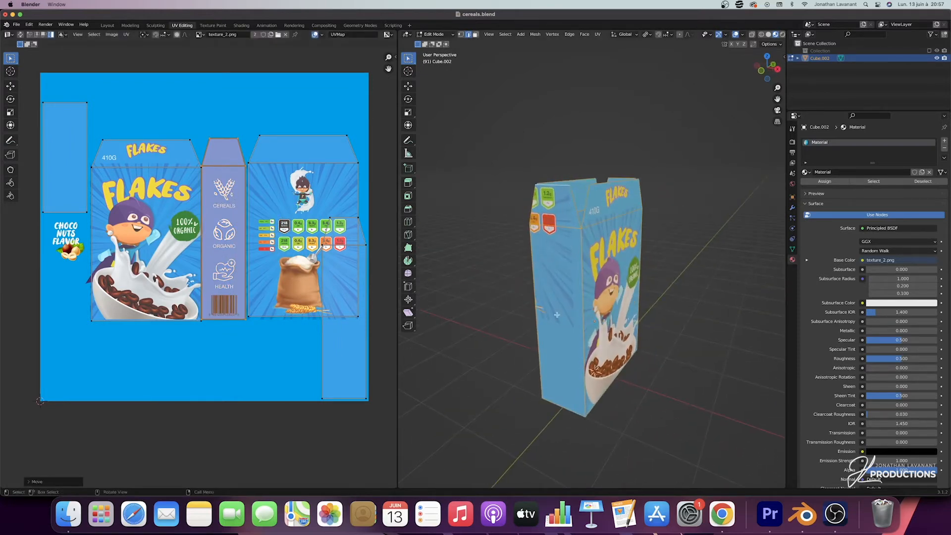
pyautogui.click(361, 247)
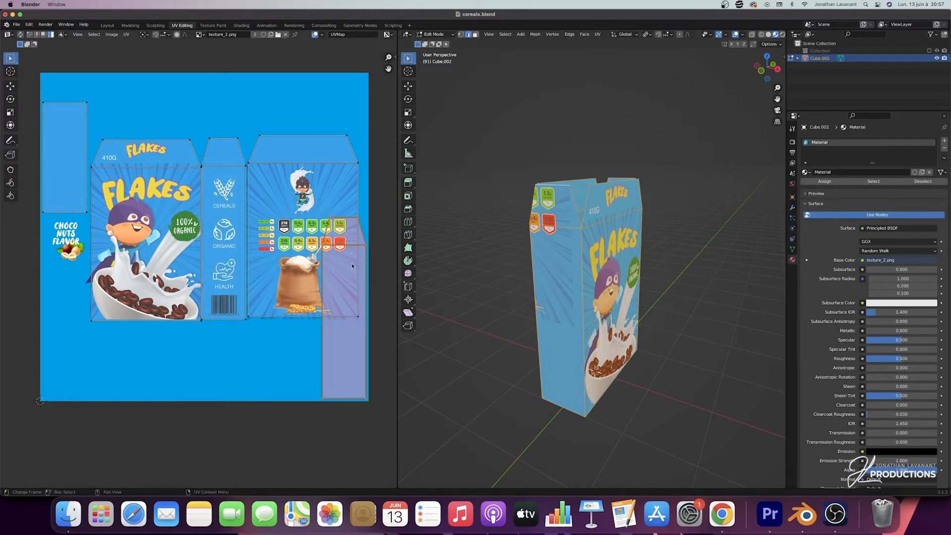
pyautogui.press('g')
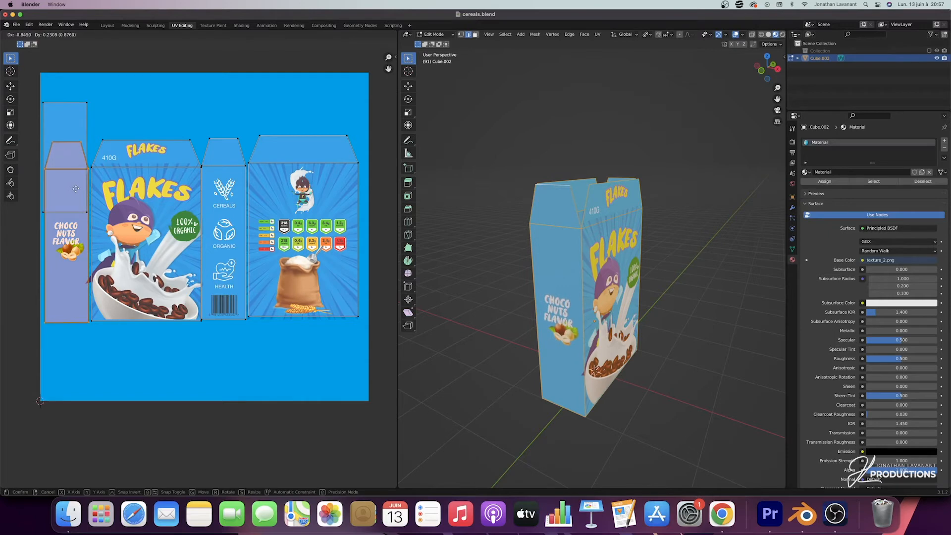
pyautogui.click(75, 191)
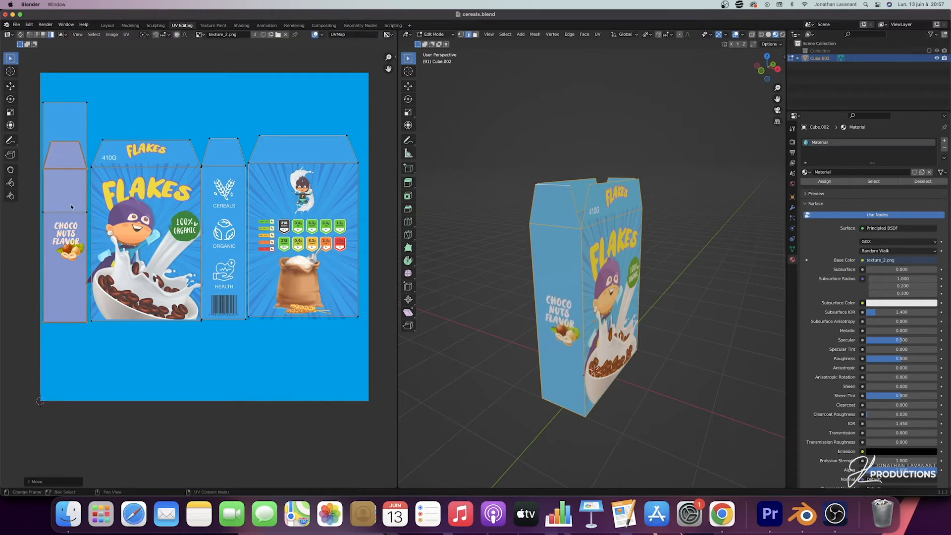
# Rotate the box bottom's UV island by 90° and place it on plain blue directly below the front panel.
pyautogui.click(86, 114)
pyautogui.scroll(-5, 632, 316)
pyautogui.scroll(-5, 631, 316)
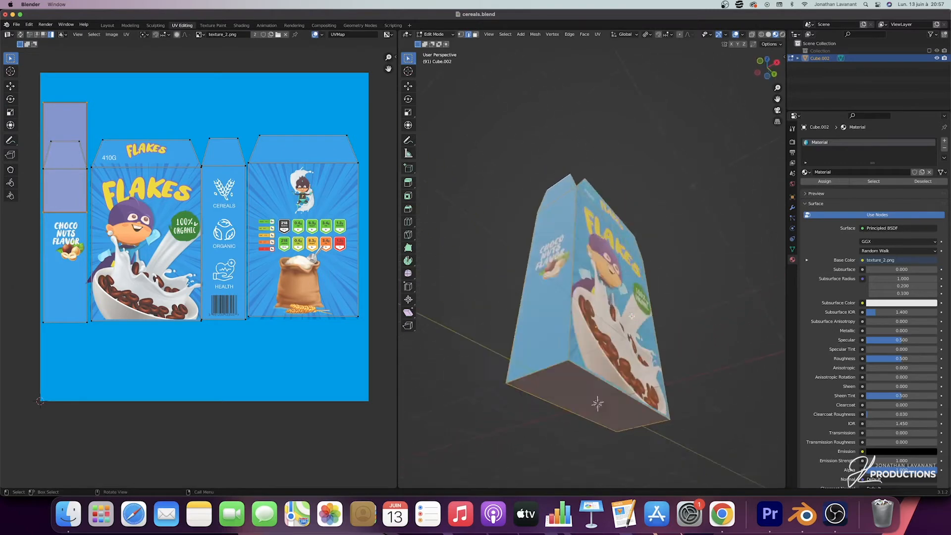
pyautogui.scroll(10, 632, 316)
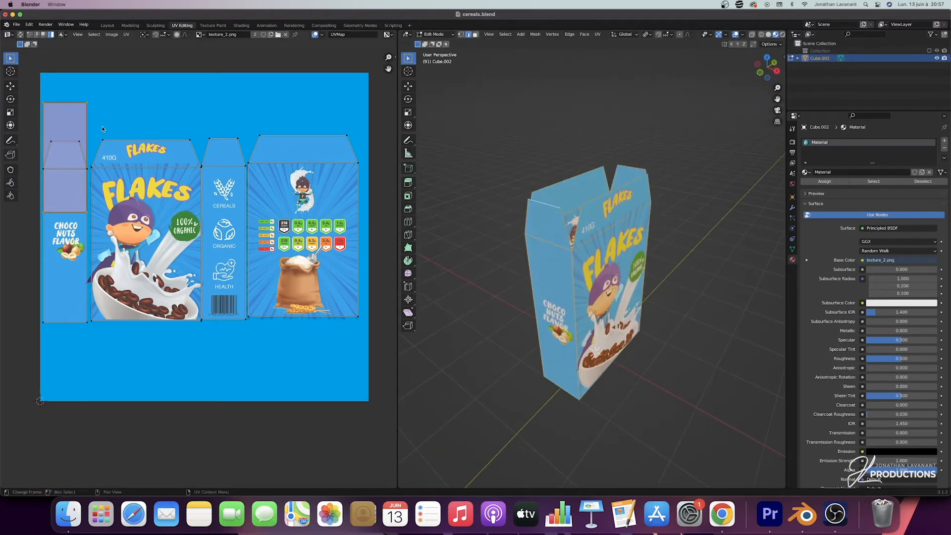
pyautogui.write('r90')
pyautogui.press('Return')
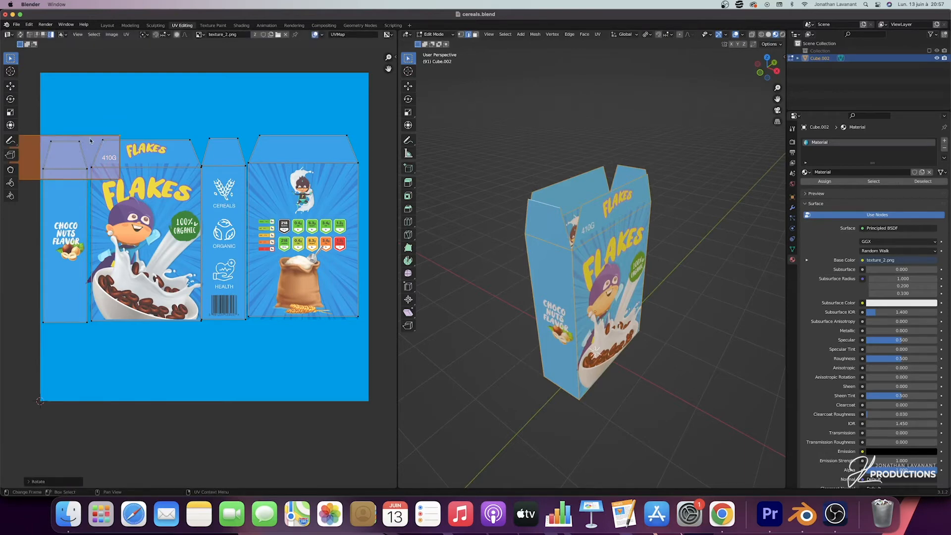
pyautogui.press('g')
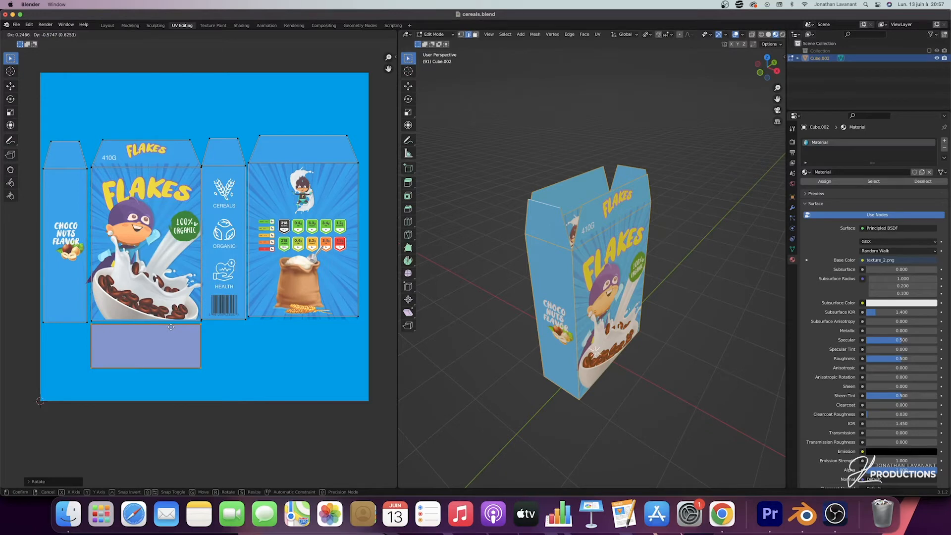
pyautogui.click(171, 328)
# Fine-tune the back and front islands' position and scale so their edges match the artwork borders.
pyautogui.moveTo(599, 244)
pyautogui.mouseDown(button='middle')
pyautogui.moveTo(588, 243)
pyautogui.moveTo(610, 244)
pyautogui.mouseUp(button='middle')
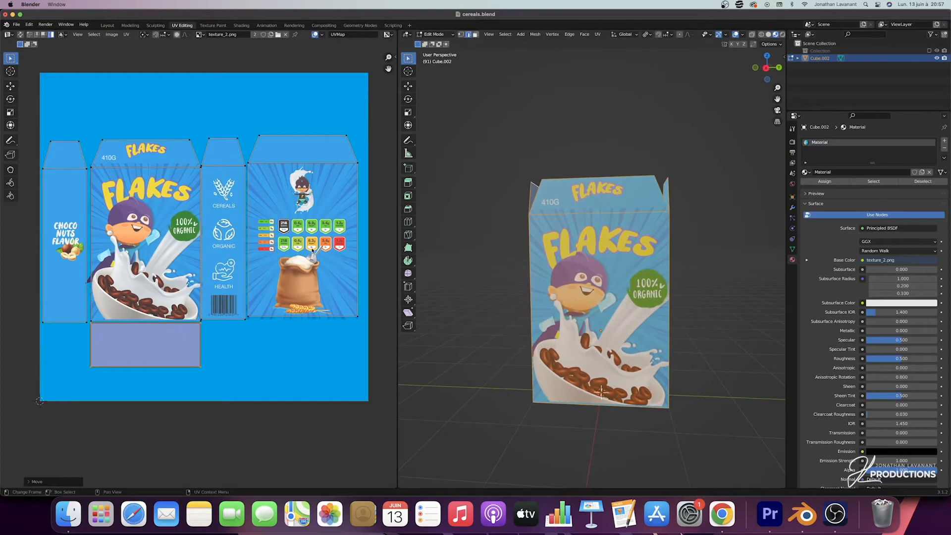
pyautogui.scroll(1, 152, 159)
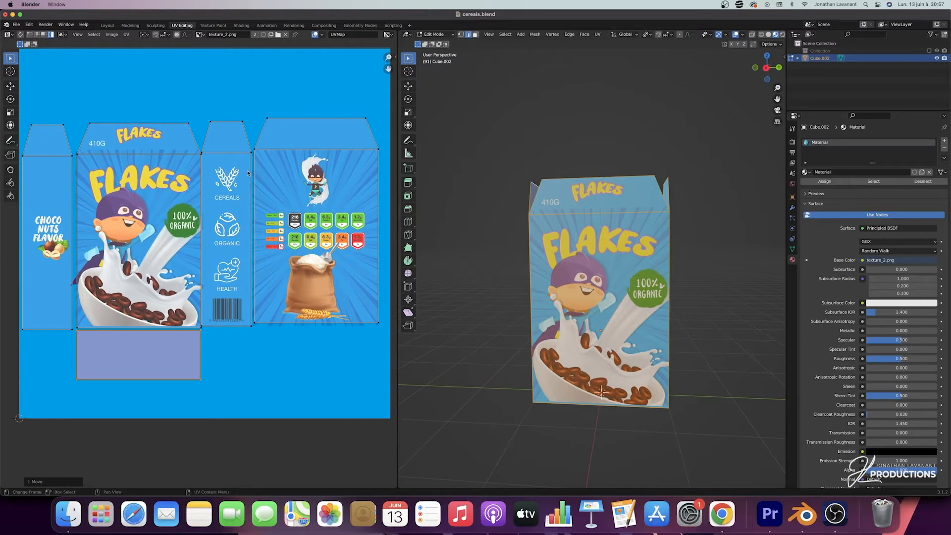
pyautogui.click(328, 152)
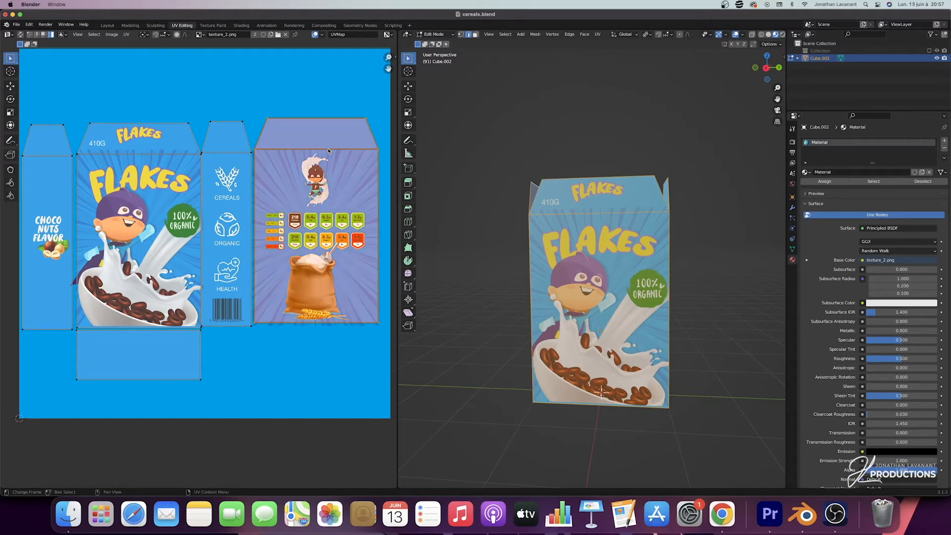
pyautogui.moveTo(333, 153); pyautogui.dragTo(340, 160)
pyautogui.click(235, 167)
pyautogui.click(185, 170)
pyautogui.press('g')
pyautogui.click(185, 166)
pyautogui.press('s')
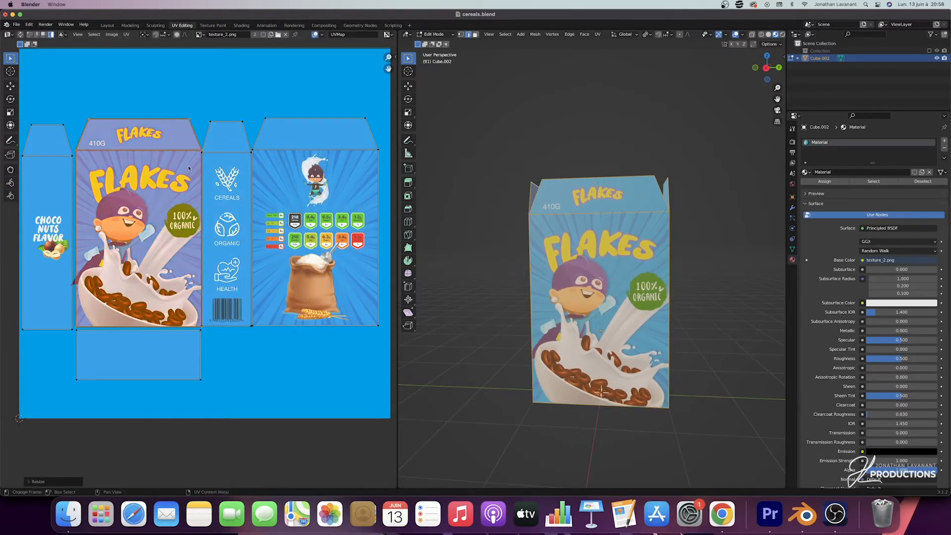
pyautogui.click(186, 166)
# Nudge the CEREALS side island vertically level with the front panel and readjust the back panel's island.
pyautogui.click(244, 174)
pyautogui.press('g')
pyautogui.click(245, 171)
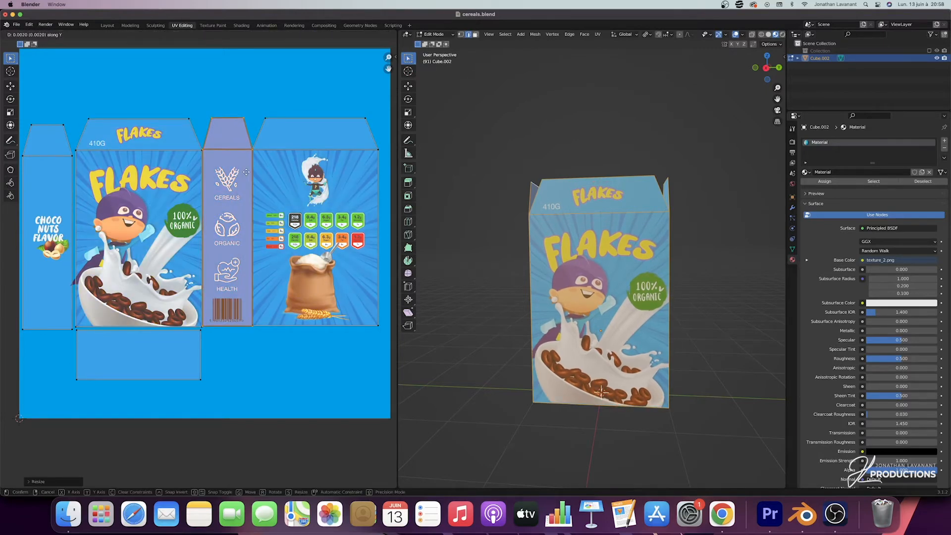
pyautogui.click(310, 154)
pyautogui.press('g')
pyautogui.click(311, 154)
pyautogui.press('g')
pyautogui.click(311, 155)
# Scale the CHOCO NUTS FLAVOR side island along Y and move it into line with the front panel.
pyautogui.click(62, 163)
pyautogui.press('s')
pyautogui.press('y')
pyautogui.click(103, 234)
pyautogui.press('g')
pyautogui.click(104, 231)
pyautogui.press('s')
pyautogui.press('y')
pyautogui.click(104, 232)
pyautogui.press('g')
pyautogui.press('x')
pyautogui.click(107, 232)
# Return the box to Object Mode and check the artwork on its front and sides.
pyautogui.moveTo(441, 290); pyautogui.dragTo(497, 292, button='middle')
pyautogui.moveTo(560, 257)
pyautogui.mouseDown(button='middle')
pyautogui.moveTo(593, 271)
pyautogui.moveTo(609, 311)
pyautogui.mouseUp(button='middle')
pyautogui.press('Tab')
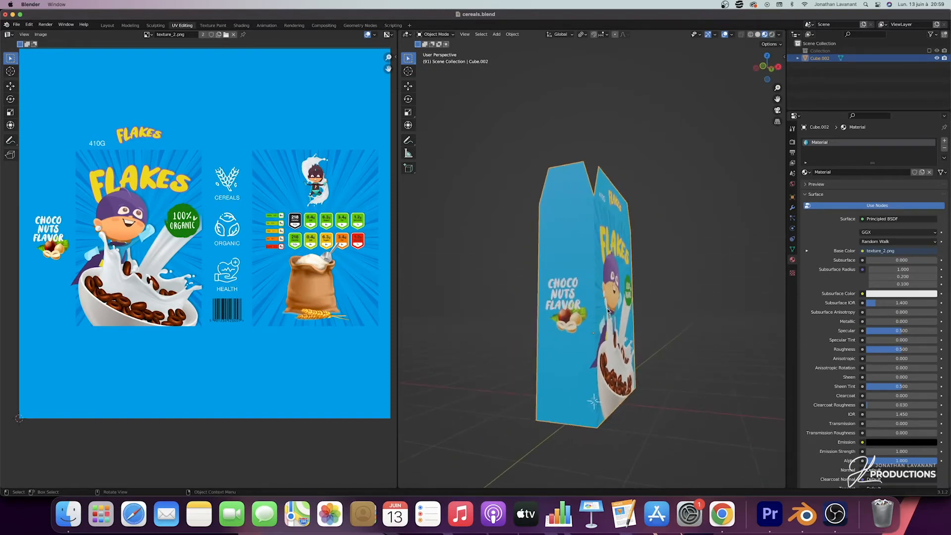
pyautogui.moveTo(595, 364); pyautogui.dragTo(573, 345, button='middle')
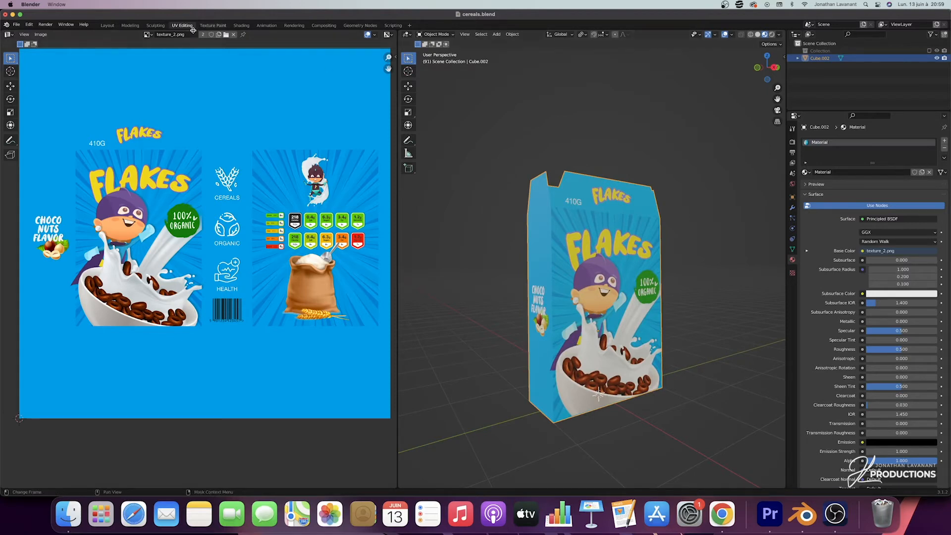
# Switch to the Layout workspace and display the box in wireframe shading.
pyautogui.click(107, 25)
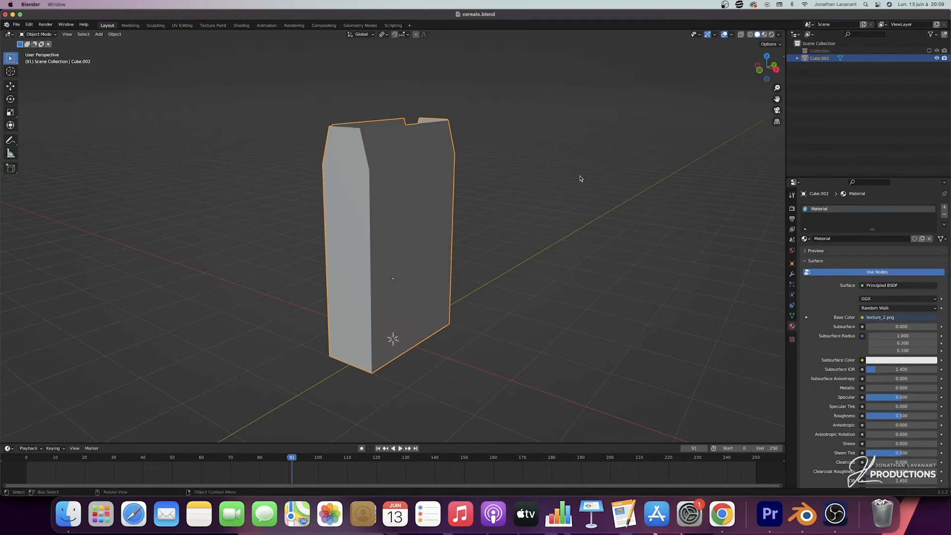
pyautogui.scroll(-2, 474, 270)
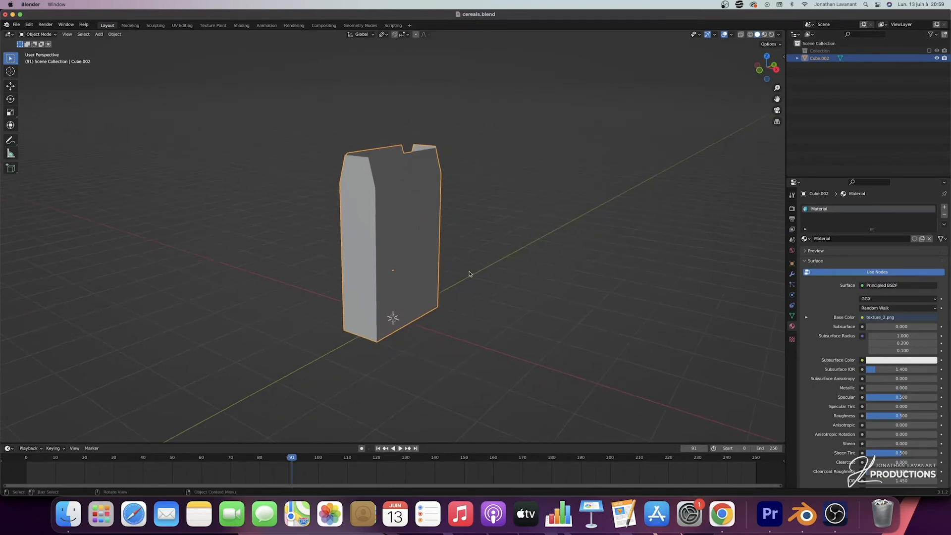
pyautogui.moveTo(474, 270); pyautogui.dragTo(488, 259, button='middle')
pyautogui.click(751, 34)
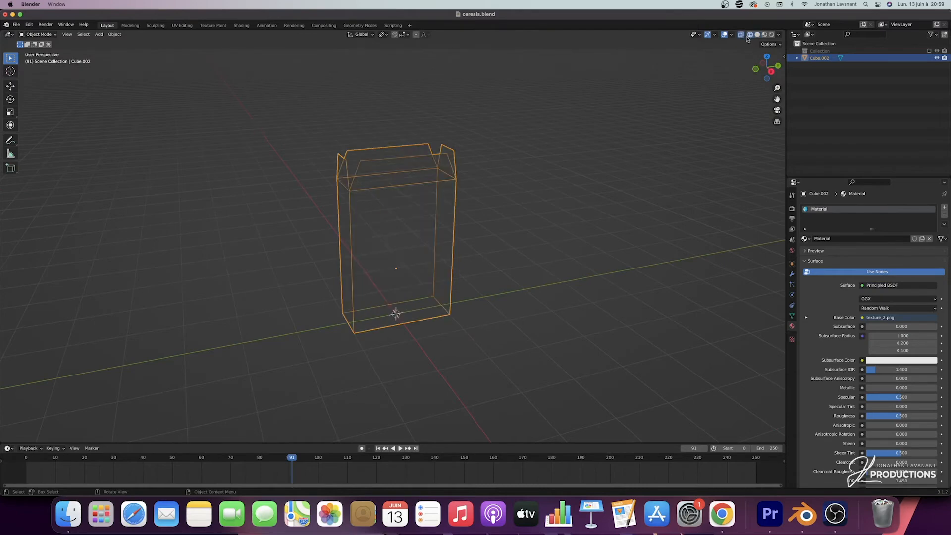
# In the right orthographic view, add an armature at the box's base and scale it down to about 0.54.
pyautogui.click(772, 73)
pyautogui.scroll(4, 431, 343)
pyautogui.hotkey('shift', 'a')
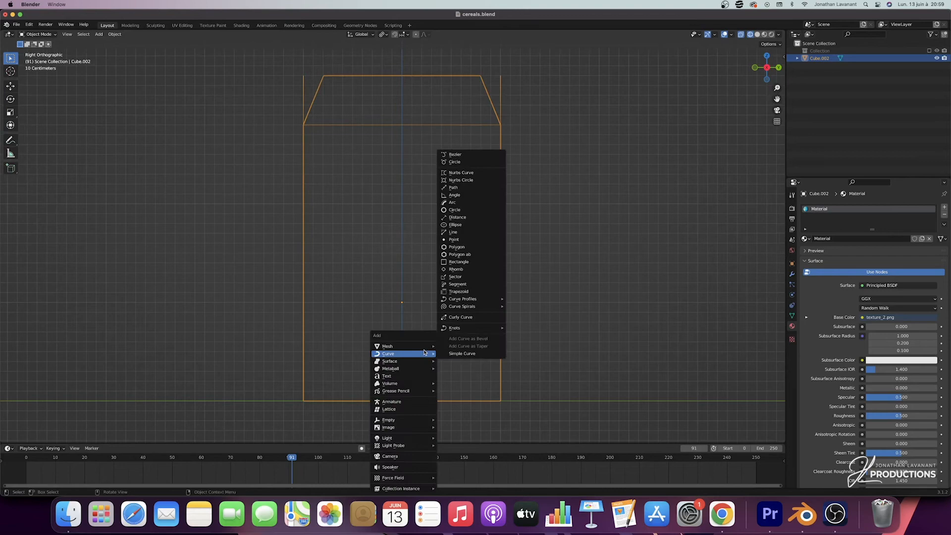
pyautogui.click(409, 402)
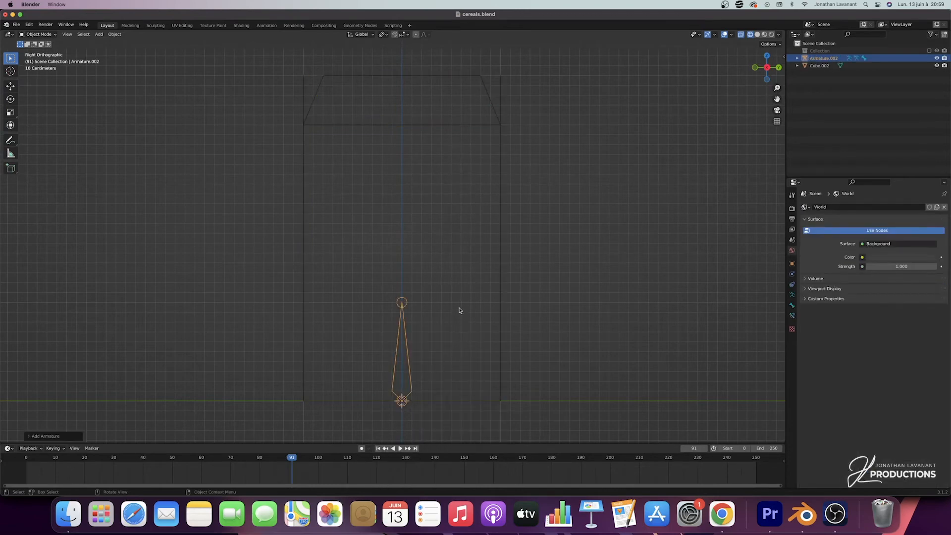
pyautogui.press('s')
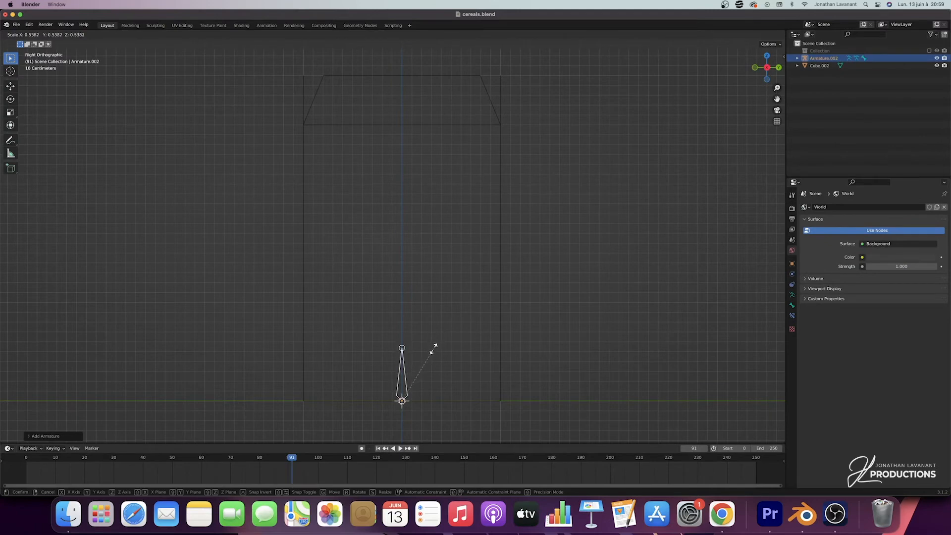
pyautogui.click(433, 346)
# Move the armature up about 2.8 m along Z to the flap fold line and scale it to about 0.9, matching the flap height.
pyautogui.press('g')
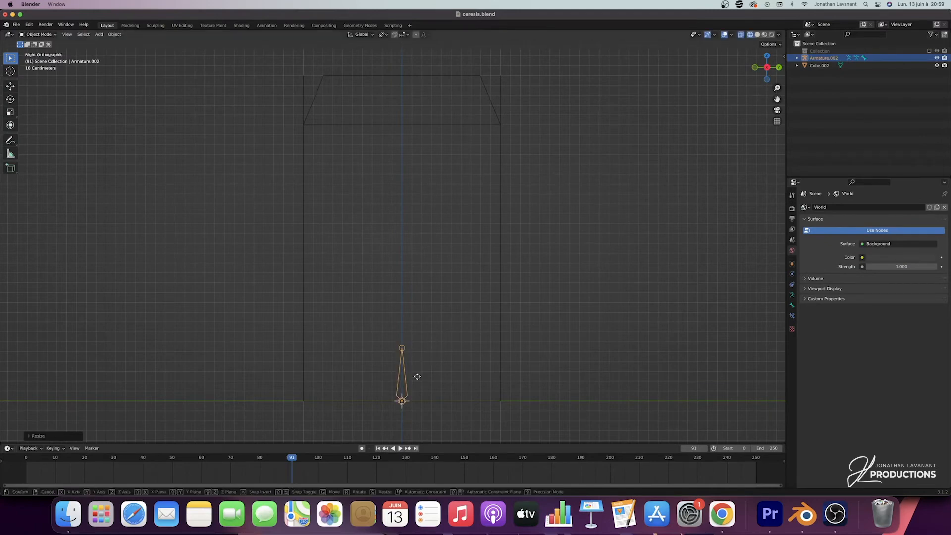
pyautogui.press('z')
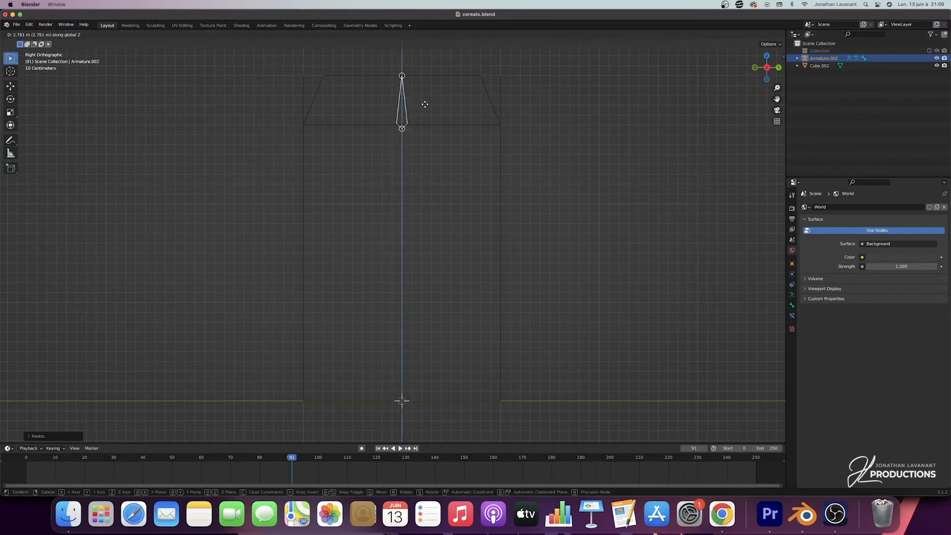
pyautogui.click(425, 101)
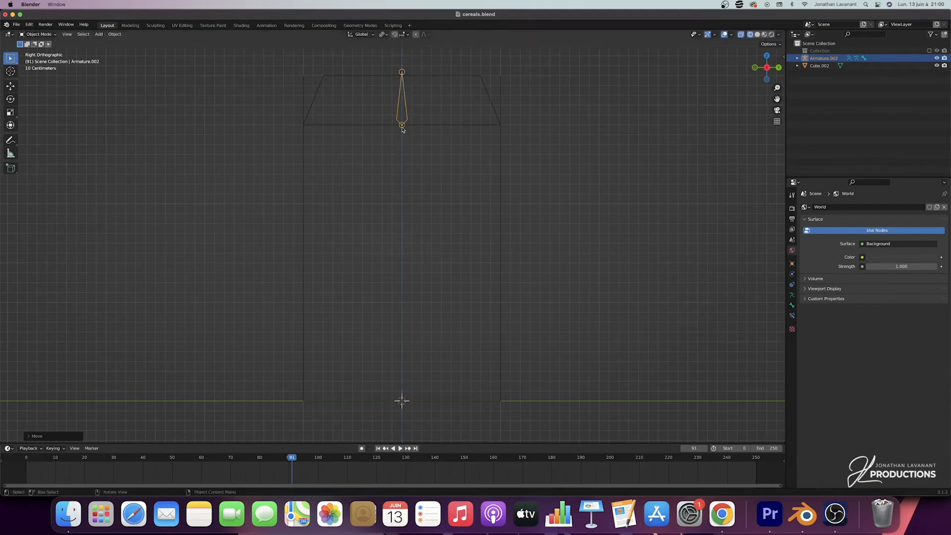
pyautogui.press('s')
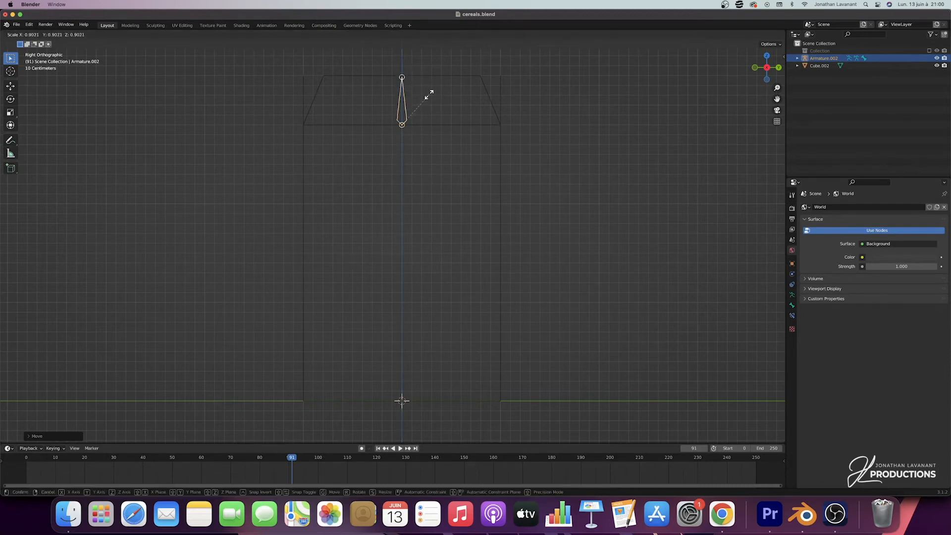
pyautogui.click(430, 94)
# In the top view, move the armature along negative Y onto the narrow side edge of the box.
pyautogui.hscroll(-10, 430, 107)
pyautogui.click(767, 59)
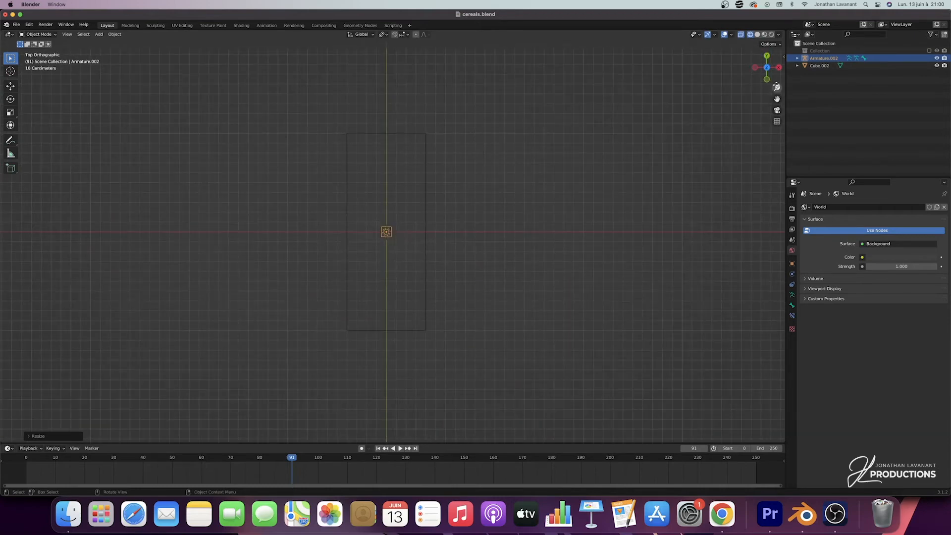
pyautogui.press('g')
pyautogui.press('y')
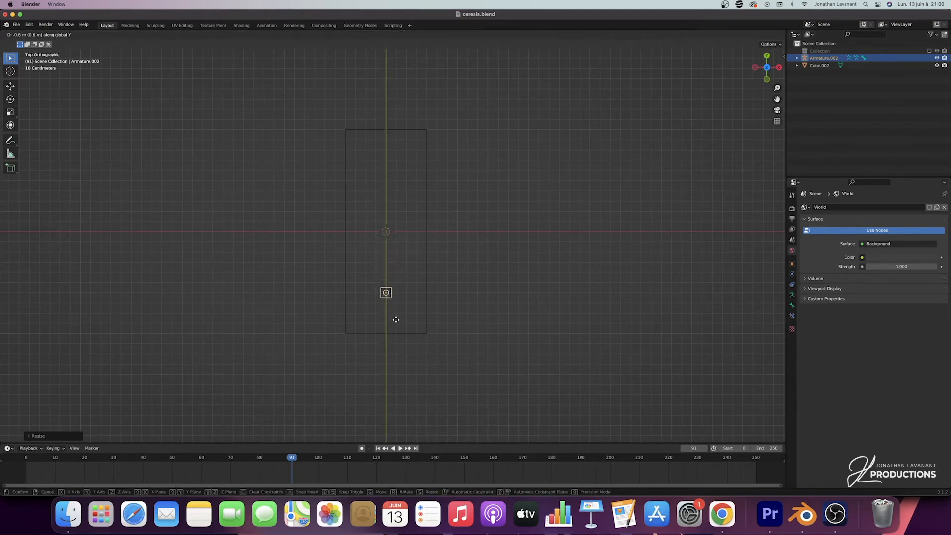
pyautogui.click(394, 351)
pyautogui.click(391, 335)
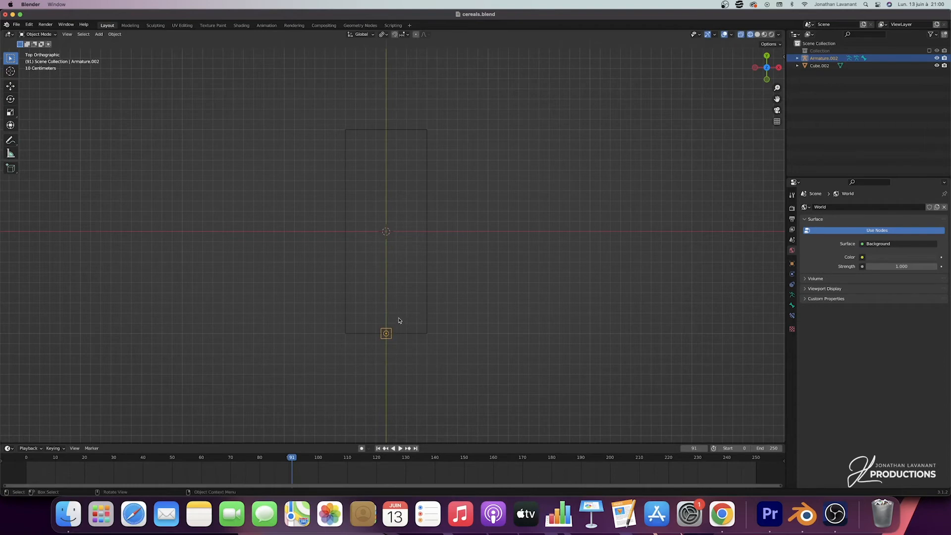
# In Edit Mode, duplicate the bone along Y and snap the copy onto the opposite narrow side edge.
pyautogui.press('Tab')
pyautogui.click(388, 333)
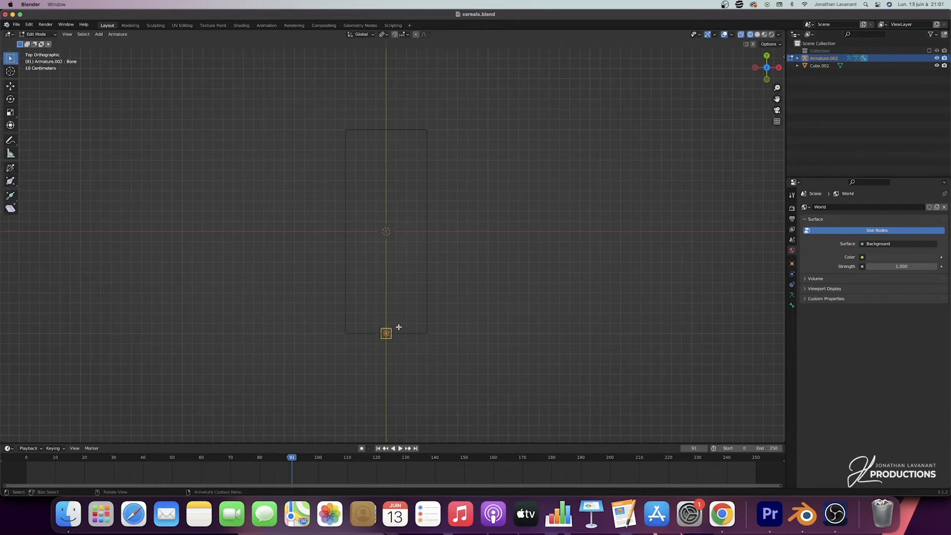
pyautogui.hotkey('shift', 'd')
pyautogui.press('y')
pyautogui.press('ctrl')
pyautogui.click(400, 129)
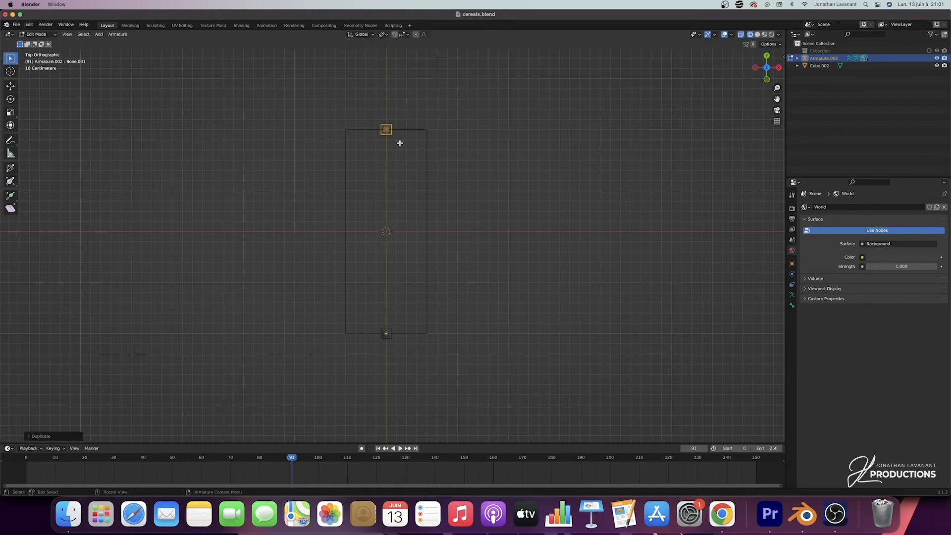
# Duplicate the bone to the box's center along Y and place it along X on the back long edge.
pyautogui.hotkey('shift', 'd')
pyautogui.press('y')
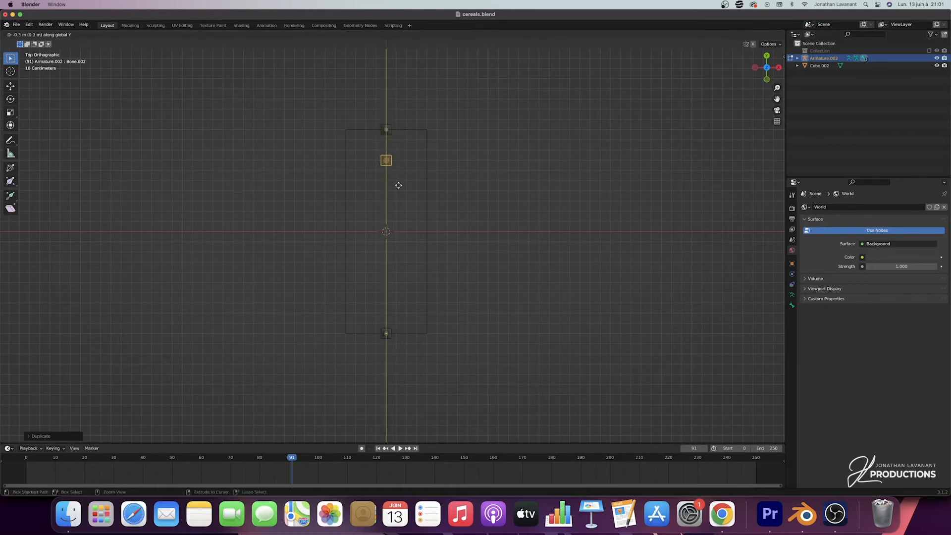
pyautogui.click(396, 234)
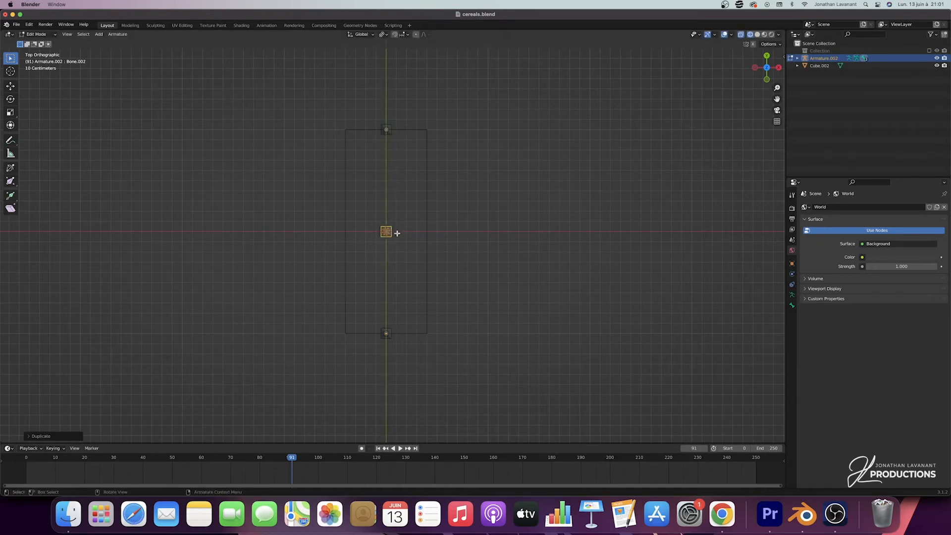
pyautogui.hotkey('shift', 'd')
pyautogui.press('x')
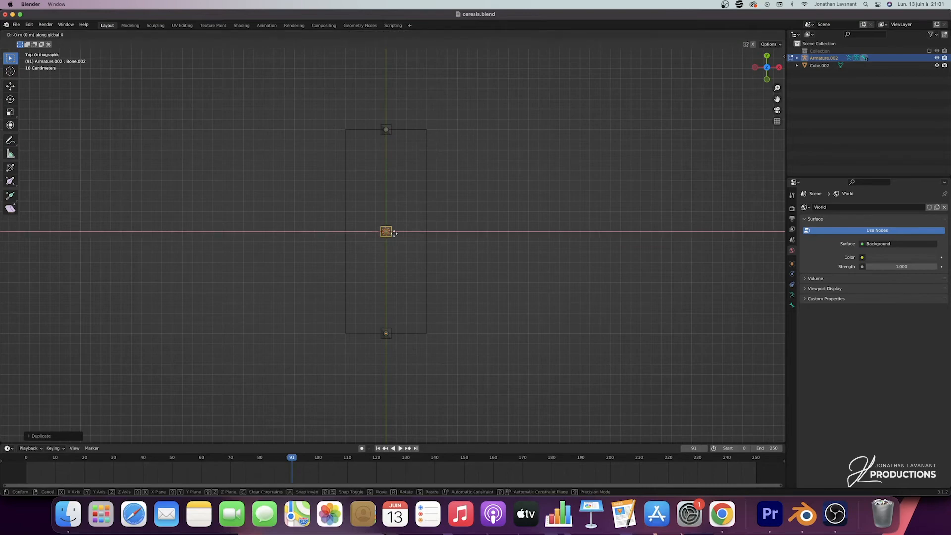
pyautogui.click(356, 234)
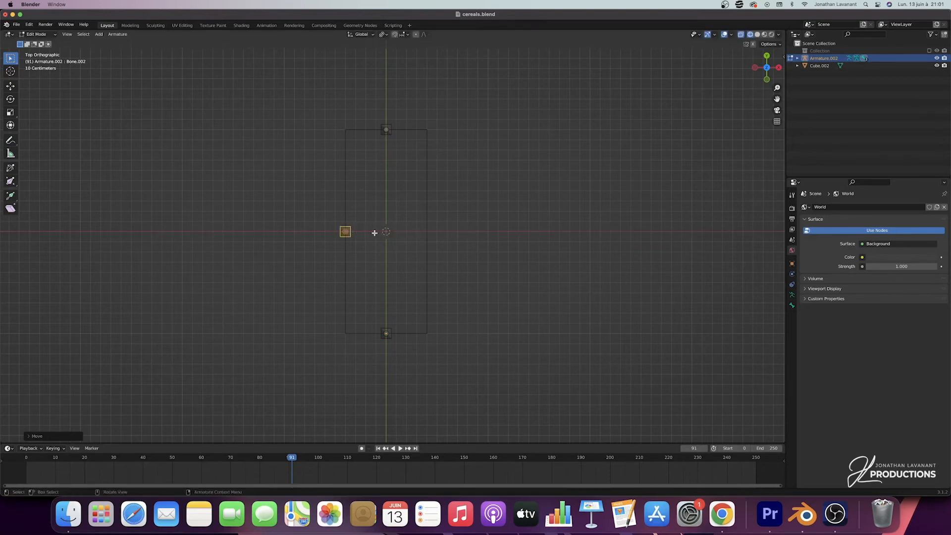
# Duplicate the back bone along X onto the front long edge, check the four bones in perspective, and return to Object Mode.
pyautogui.hotkey('shift', 'd')
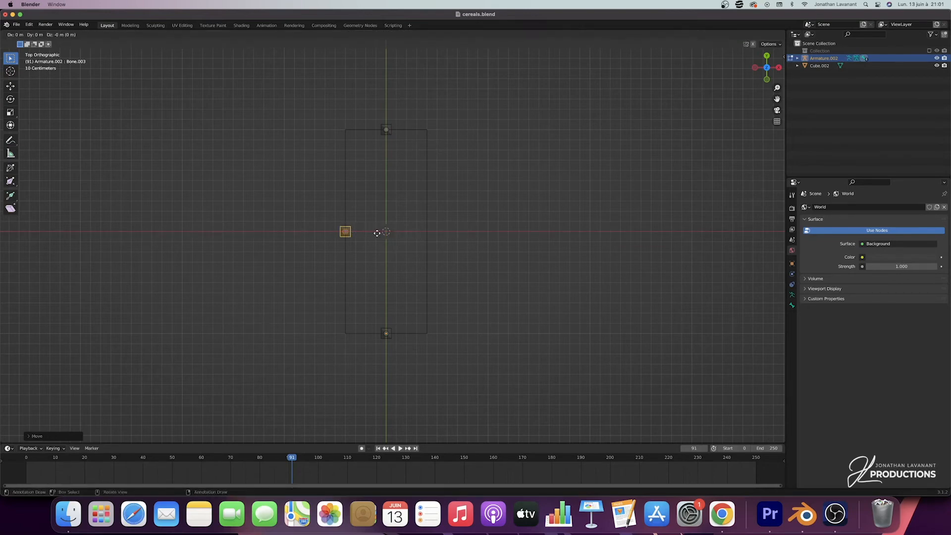
pyautogui.press('x')
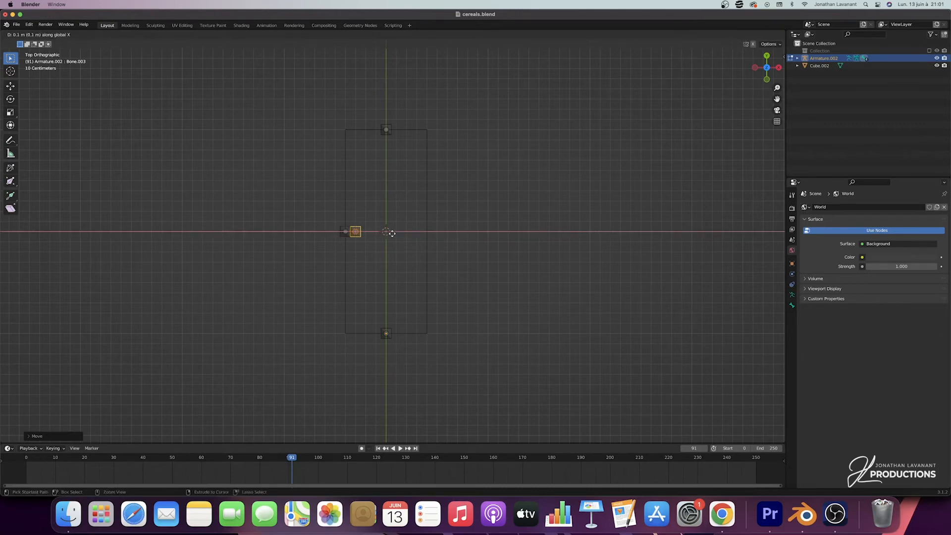
pyautogui.click(453, 231)
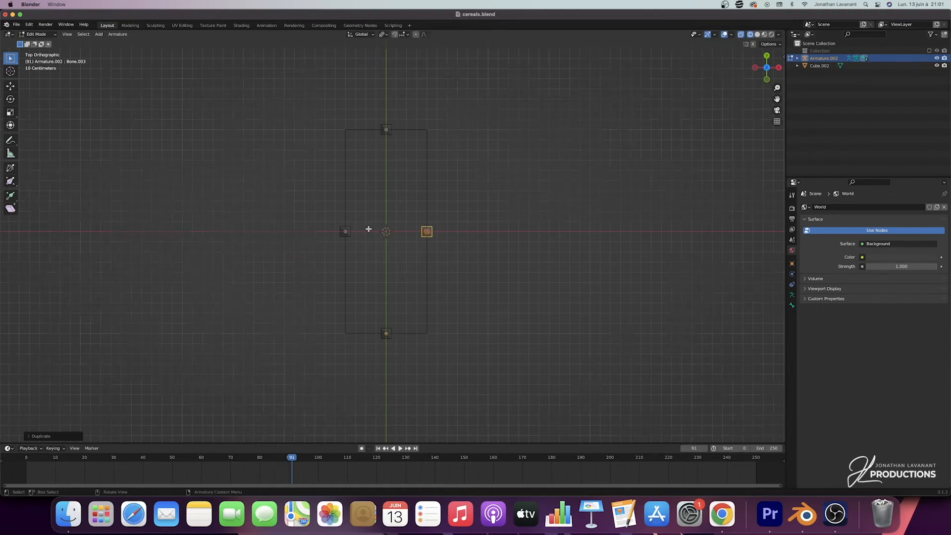
pyautogui.scroll(-10, 368, 227)
pyautogui.scroll(-2, 335, 125)
pyautogui.hscroll(5, 335, 125)
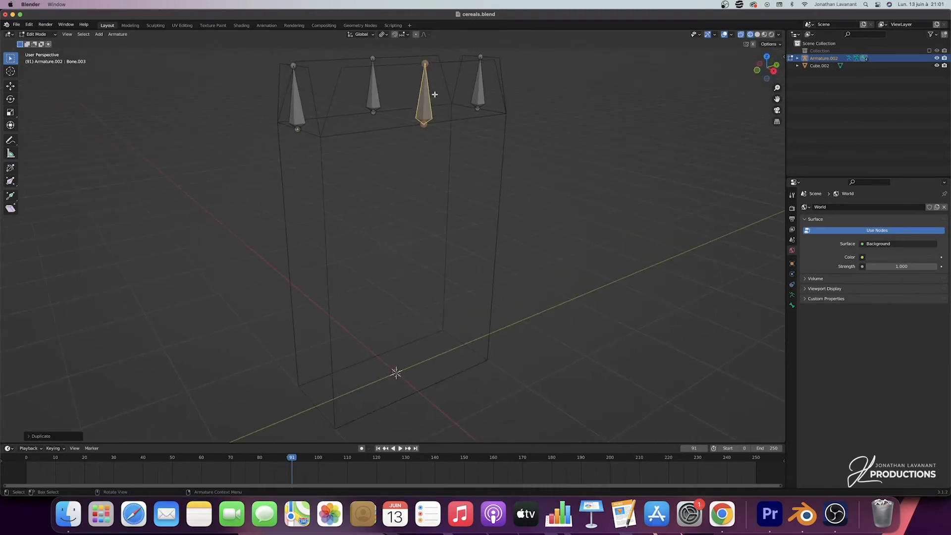
pyautogui.moveTo(777, 99); pyautogui.dragTo(804, 180)
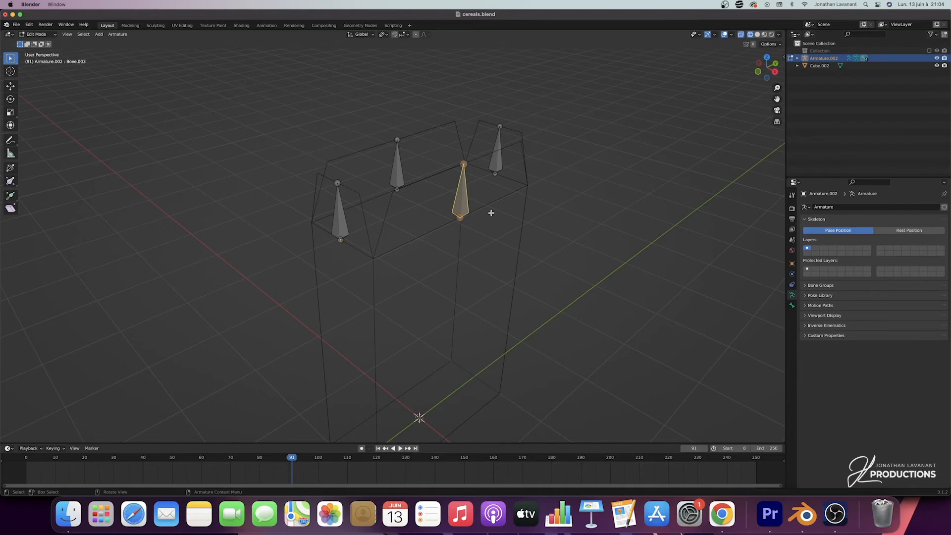
pyautogui.press('Tab')
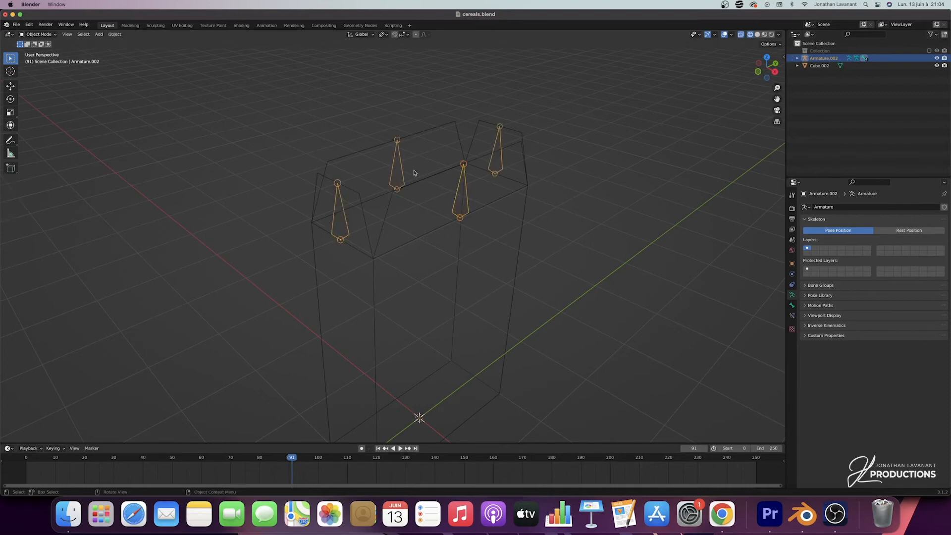
# Parent the box to the armature using Armature Deform With Empty Groups and look through the box's new vertex groups.
pyautogui.click(488, 209)
pyautogui.scroll(-5, 510, 223)
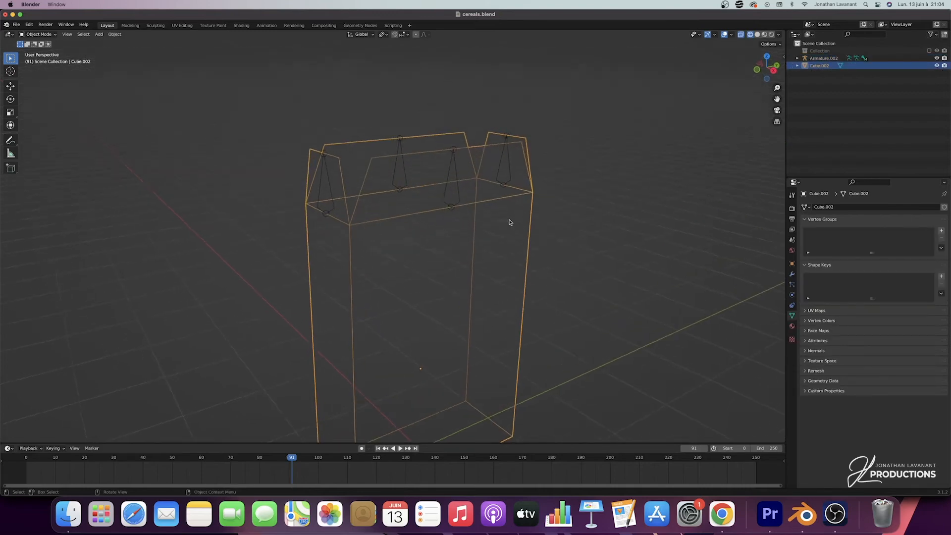
pyautogui.keyDown('shift'); pyautogui.click(459, 188); pyautogui.keyUp('shift')
pyautogui.scroll(3, 460, 188)
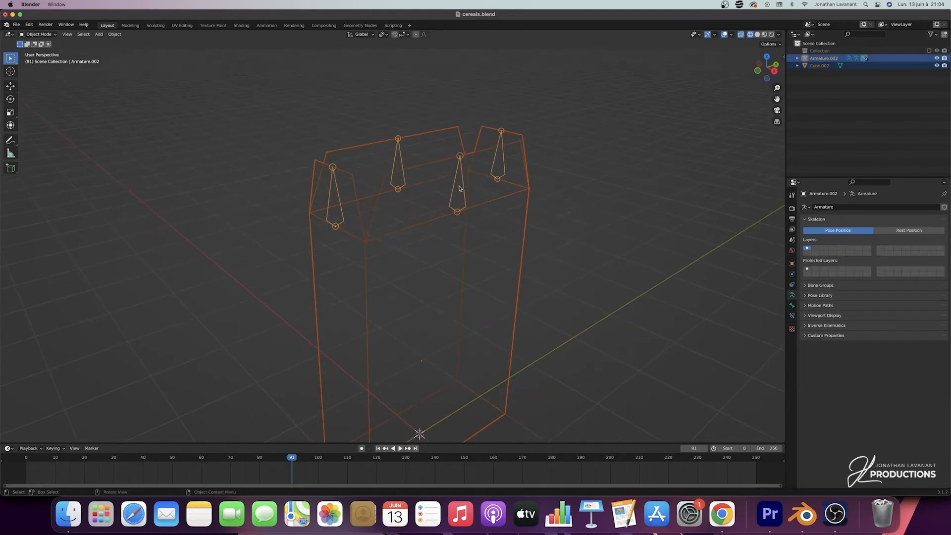
pyautogui.press('super+p')
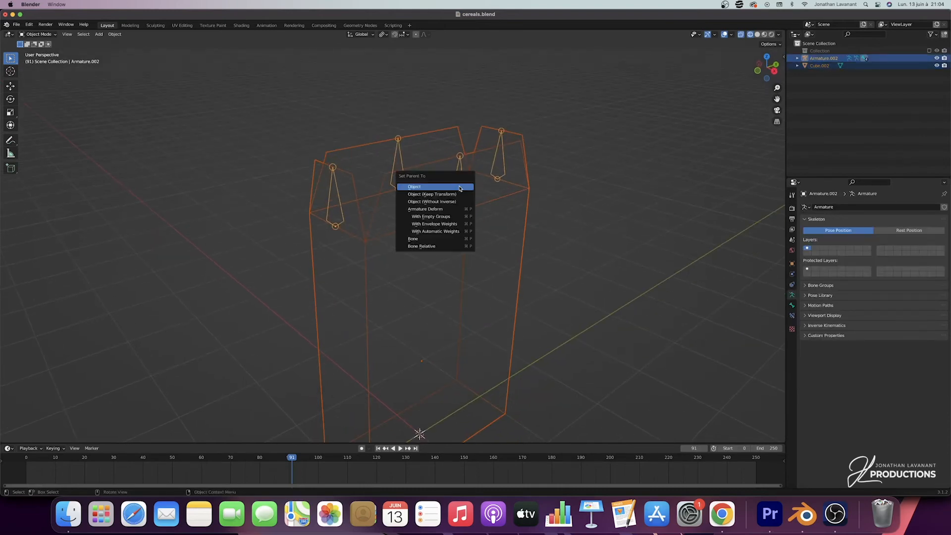
pyautogui.click(431, 216)
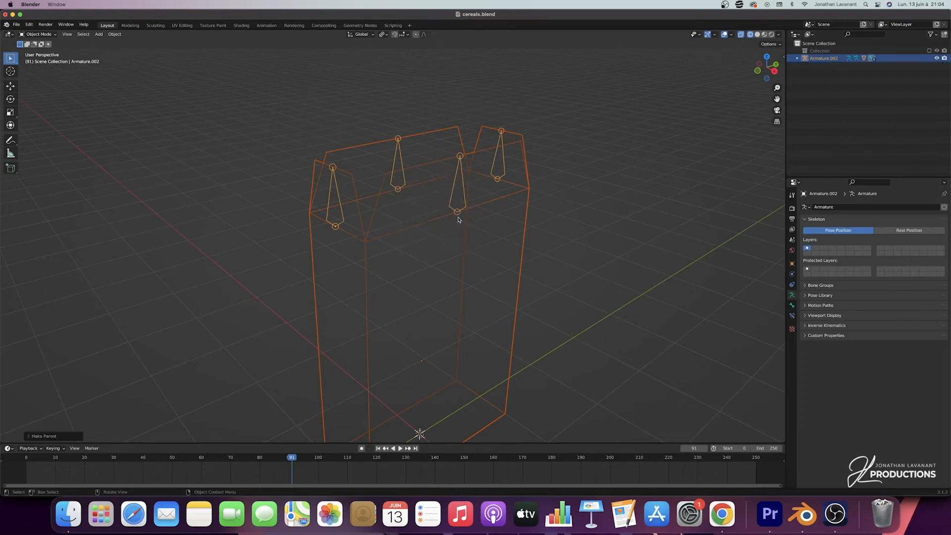
pyautogui.click(503, 200)
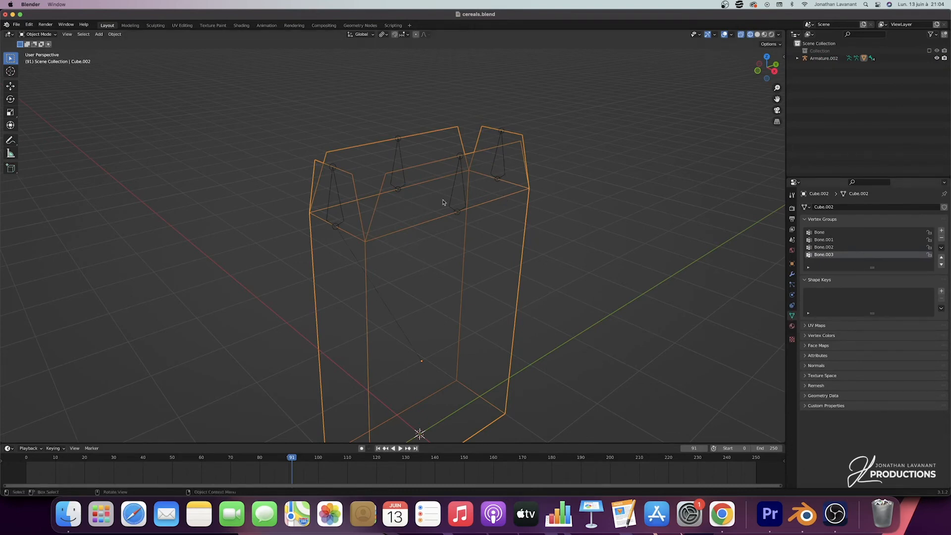
pyautogui.click(821, 234)
pyautogui.click(823, 239)
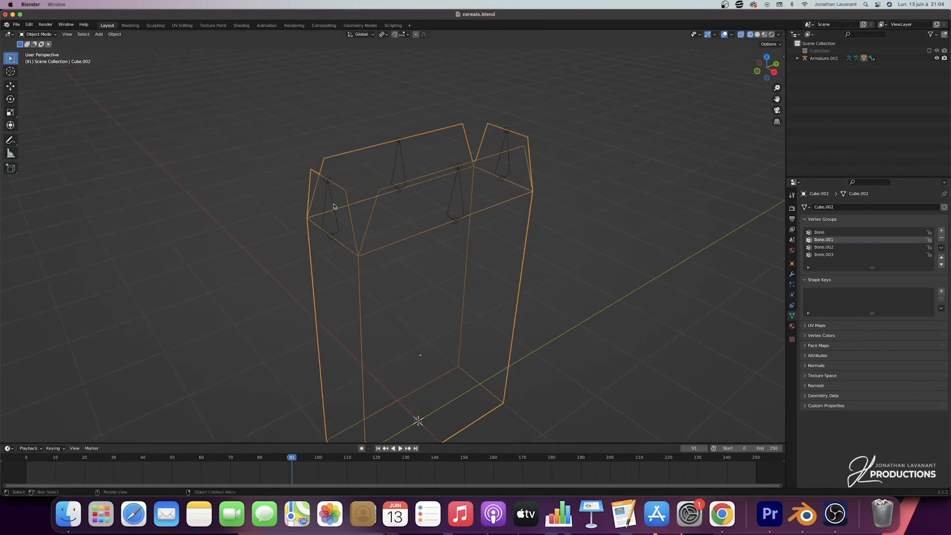
# Enter Edit Mode on the armature and rename the bone at the negative Y narrow side to gauche.
pyautogui.click(334, 206)
pyautogui.press('Tab')
pyautogui.click(330, 212)
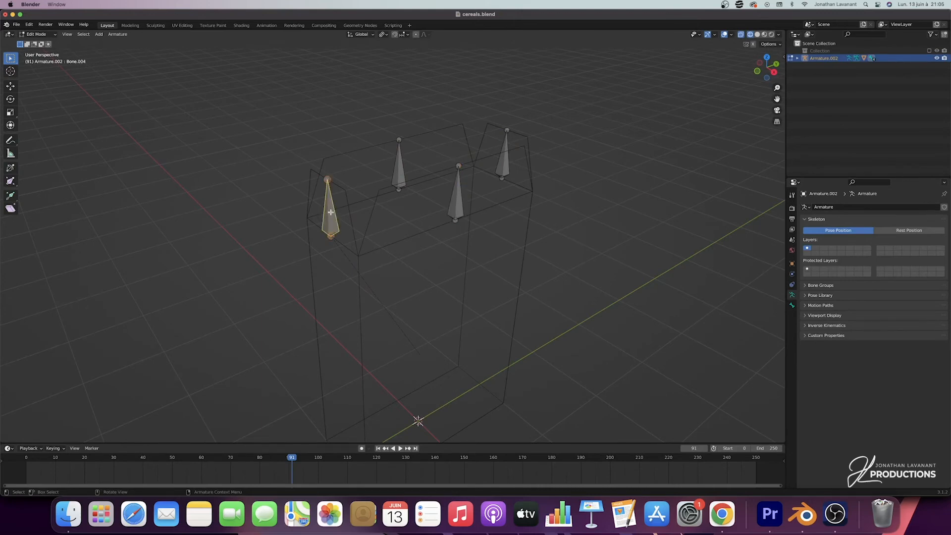
pyautogui.press('F2')
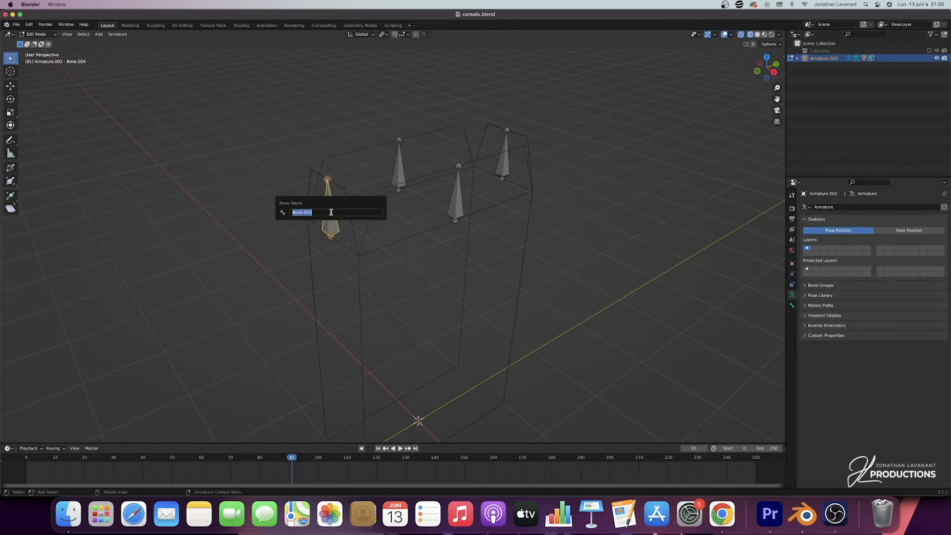
pyautogui.write('droite')
pyautogui.write('gauche')
pyautogui.press('Return')
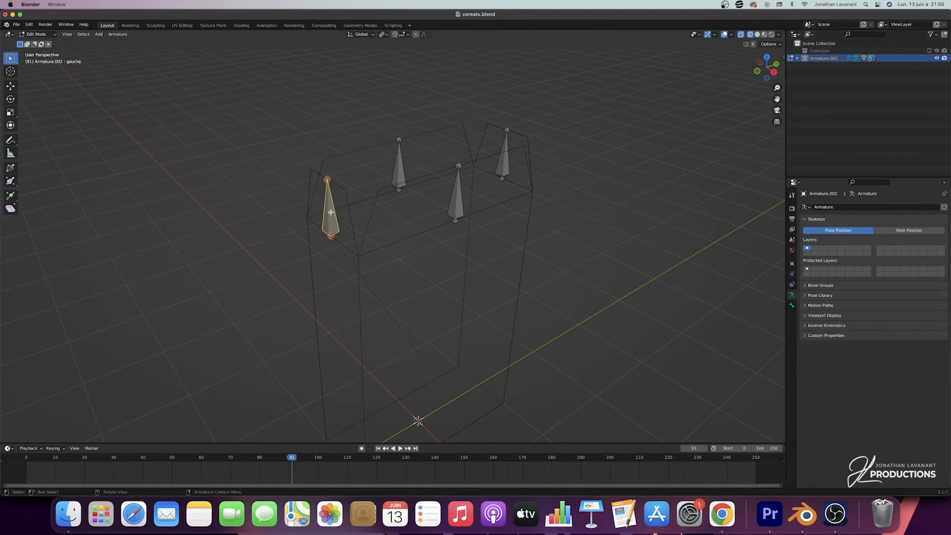
# Rename the bone on the front long edge to devant.
pyautogui.click(462, 197)
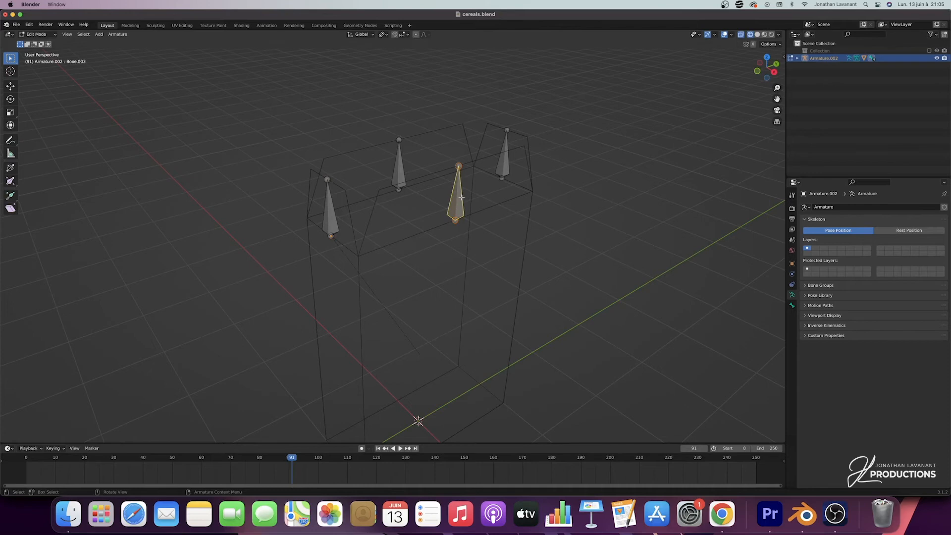
pyautogui.press('F2')
pyautogui.write('devant')
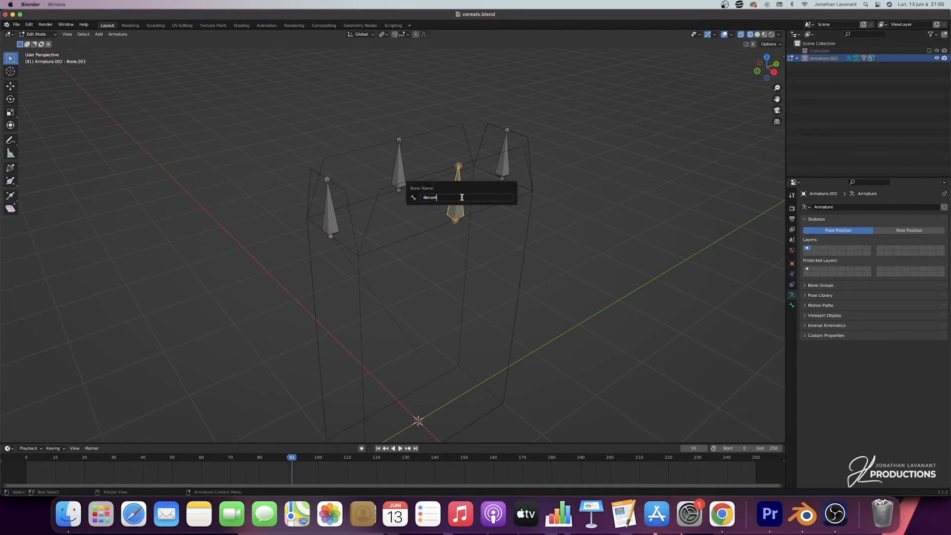
pyautogui.press('Return')
# Rename the bone at the positive Y narrow side to droite.
pyautogui.click(505, 147)
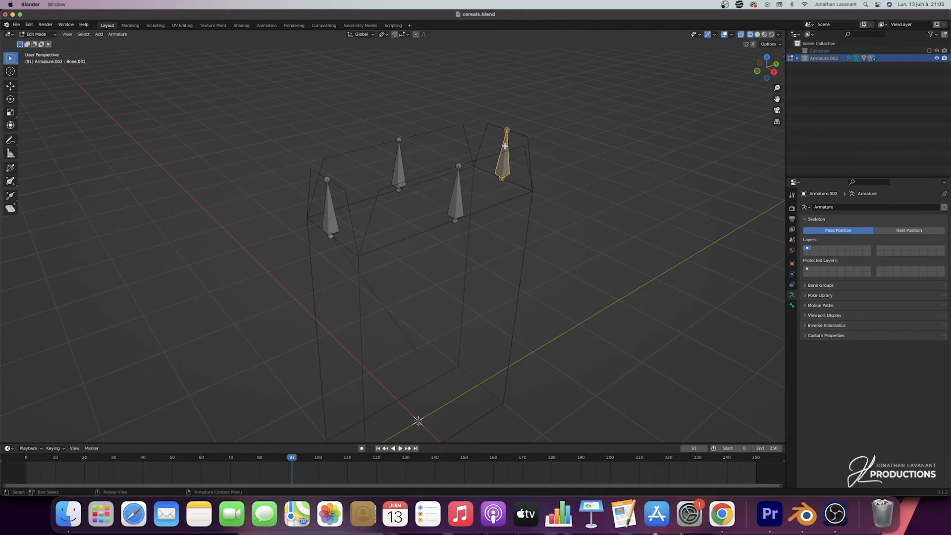
pyautogui.press('F2')
pyautogui.write('droite')
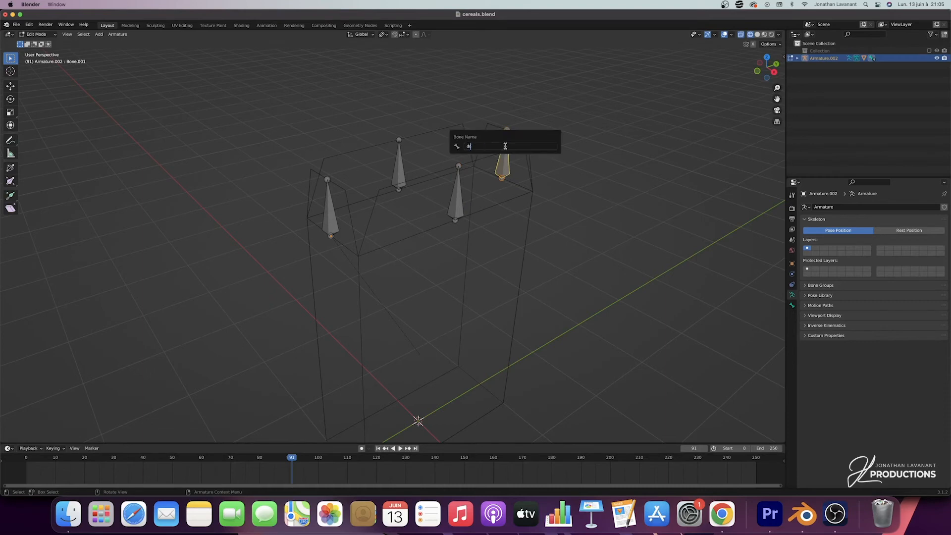
pyautogui.press('Return')
# Rename the bone on the back long edge to derriere and return to Object Mode.
pyautogui.click(398, 156)
pyautogui.press('F2')
pyautogui.write('derrier')
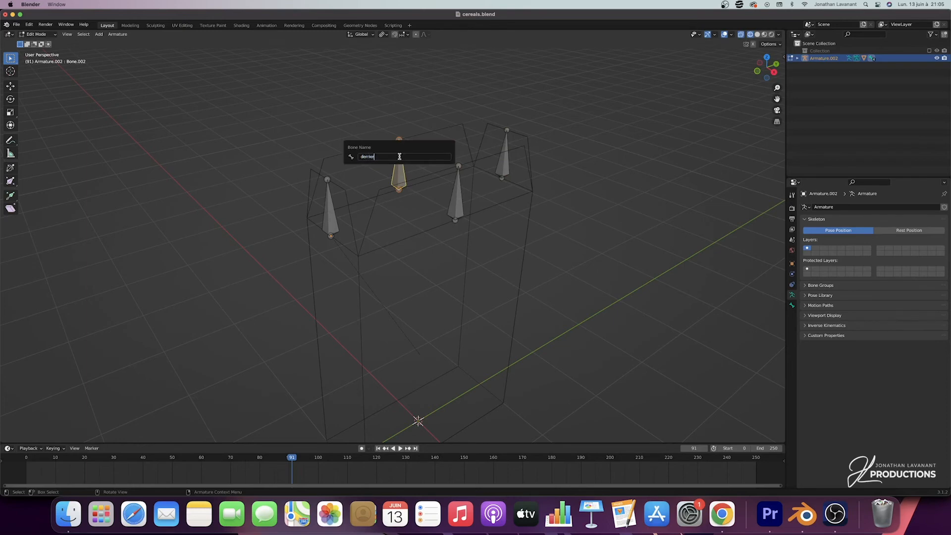
pyautogui.write('e')
pyautogui.press('Return')
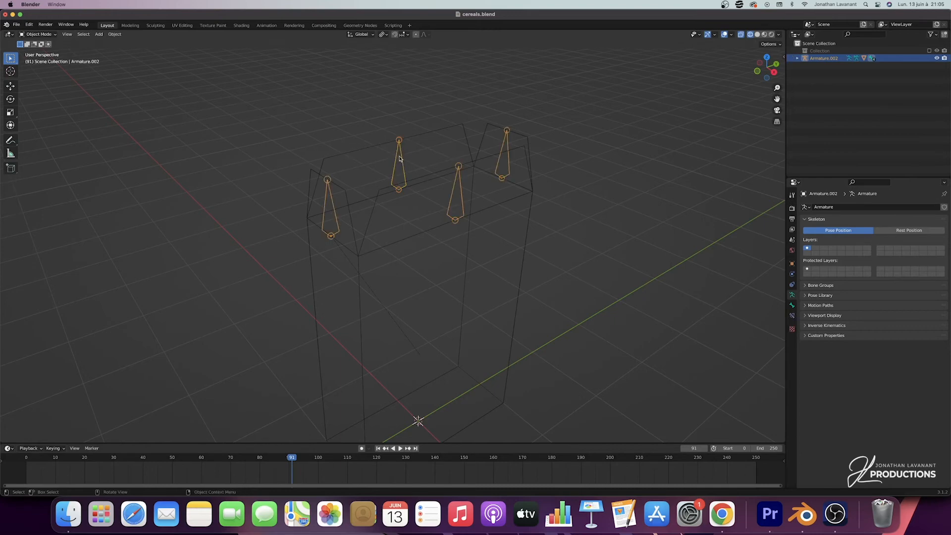
pyautogui.click(465, 189)
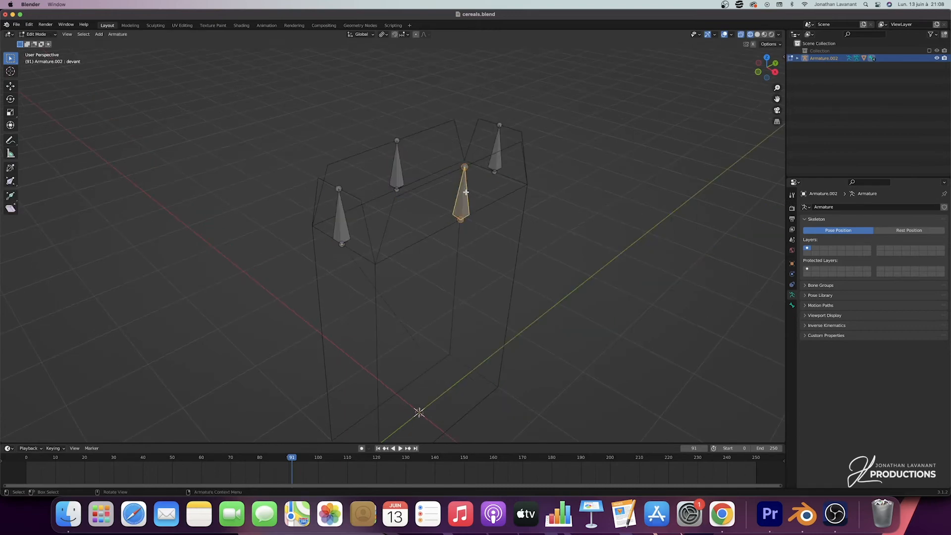
pyautogui.press('r')
pyautogui.rightClick(467, 192)
pyautogui.moveTo(466, 197); pyautogui.dragTo(438, 185, button='middle')
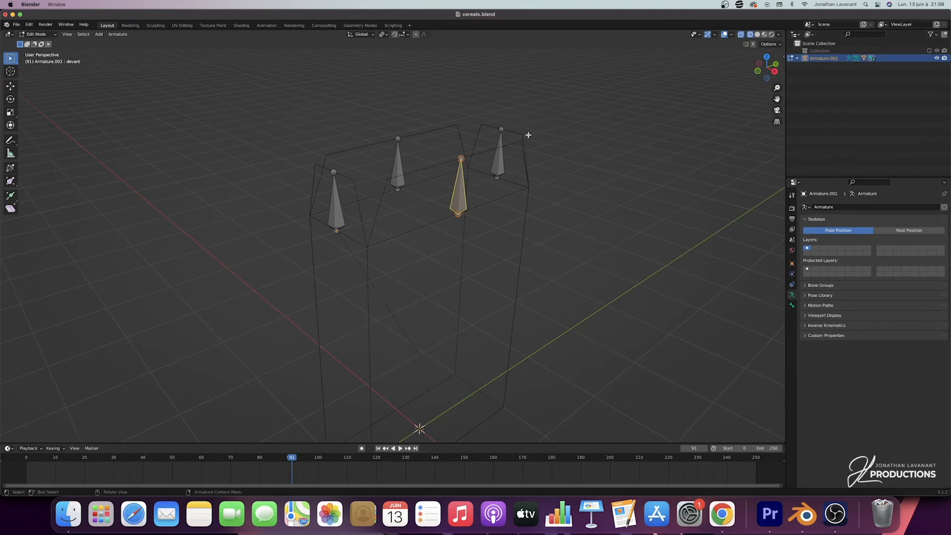
# Switch to solid shading, enter Edit Mode on the box, and assign the front flap's face to the devant vertex group.
pyautogui.click(757, 35)
pyautogui.hotkey('alt', 'q')
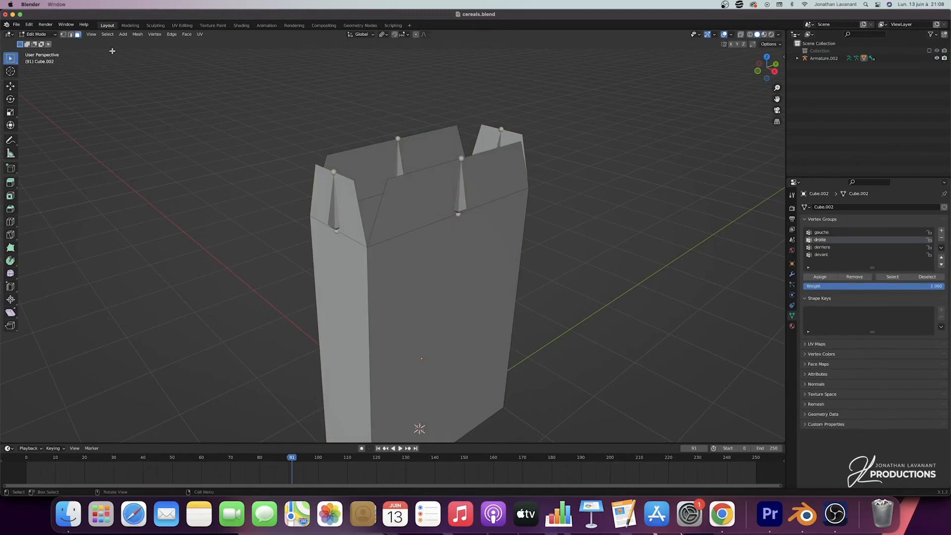
pyautogui.click(70, 35)
pyautogui.click(416, 197)
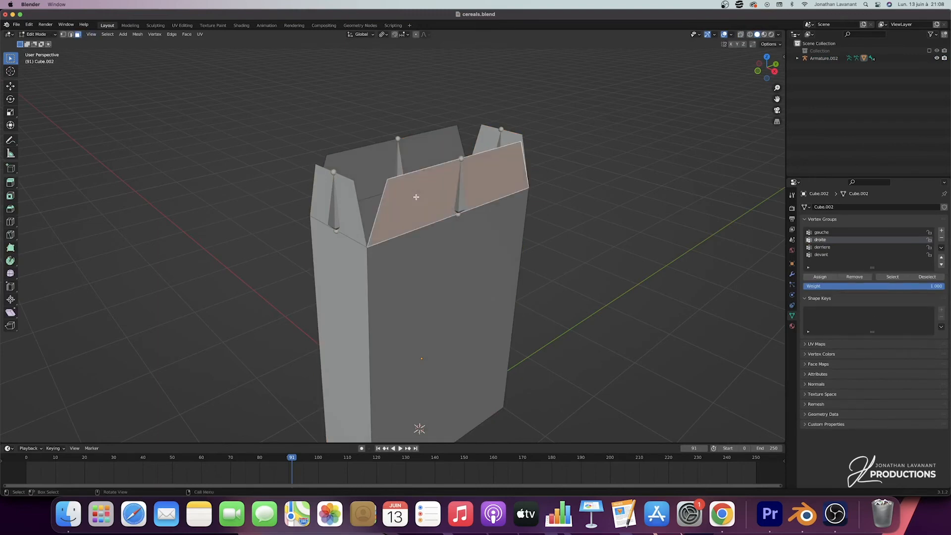
pyautogui.click(828, 255)
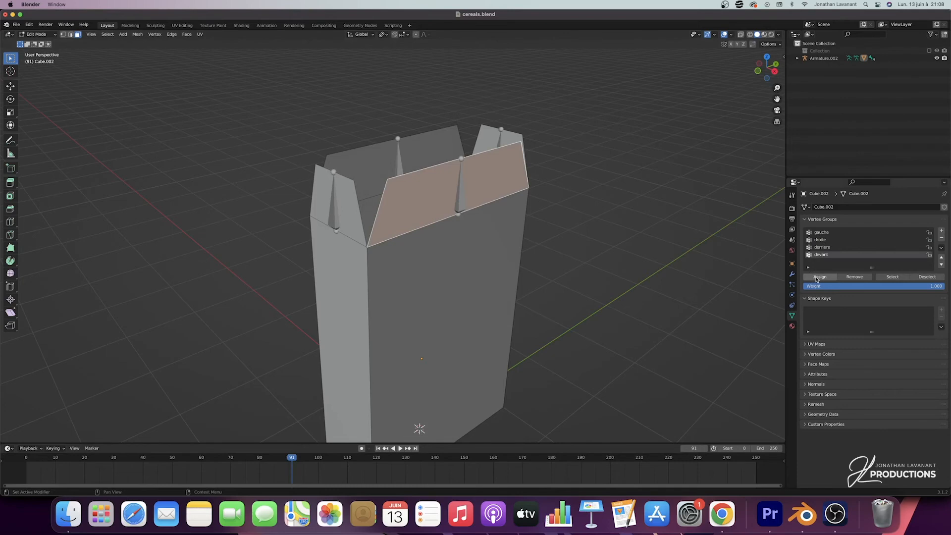
# Assign the face of the flap on the positive Y narrow side to the droite vertex group.
pyautogui.moveTo(758, 244); pyautogui.dragTo(578, 205, button='middle')
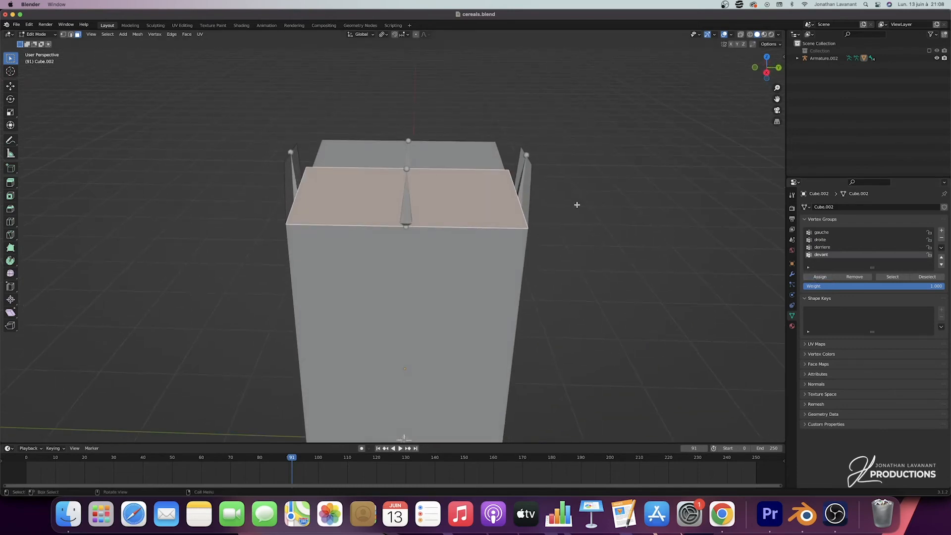
pyautogui.click(528, 179)
pyautogui.moveTo(528, 179); pyautogui.dragTo(570, 183, button='middle')
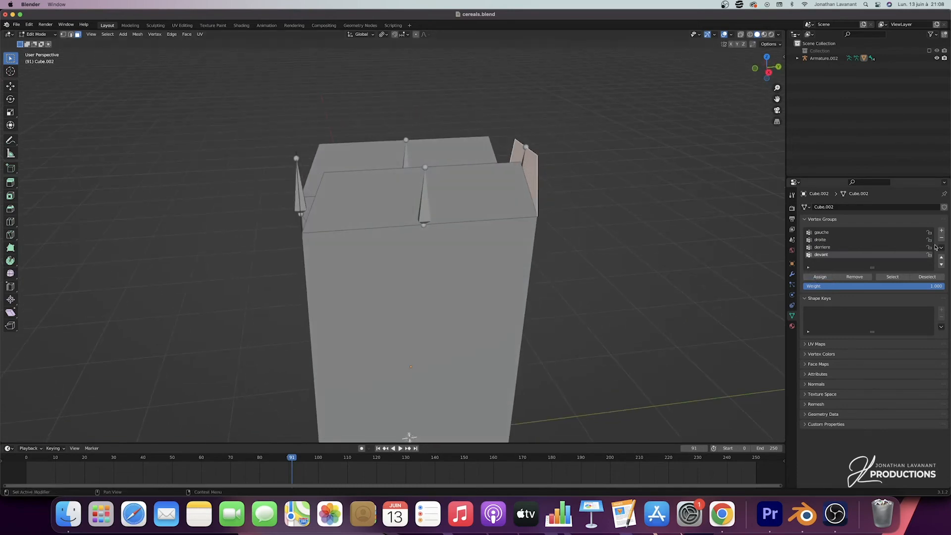
pyautogui.click(821, 240)
pyautogui.click(820, 277)
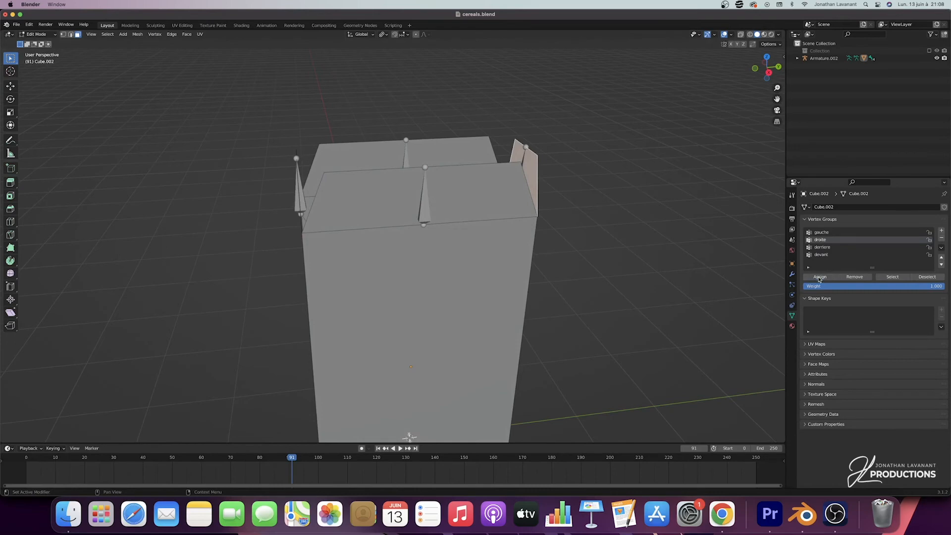
# Assign the back flap's face to the derriere vertex group.
pyautogui.click(440, 152)
pyautogui.moveTo(440, 152); pyautogui.dragTo(461, 155, button='middle')
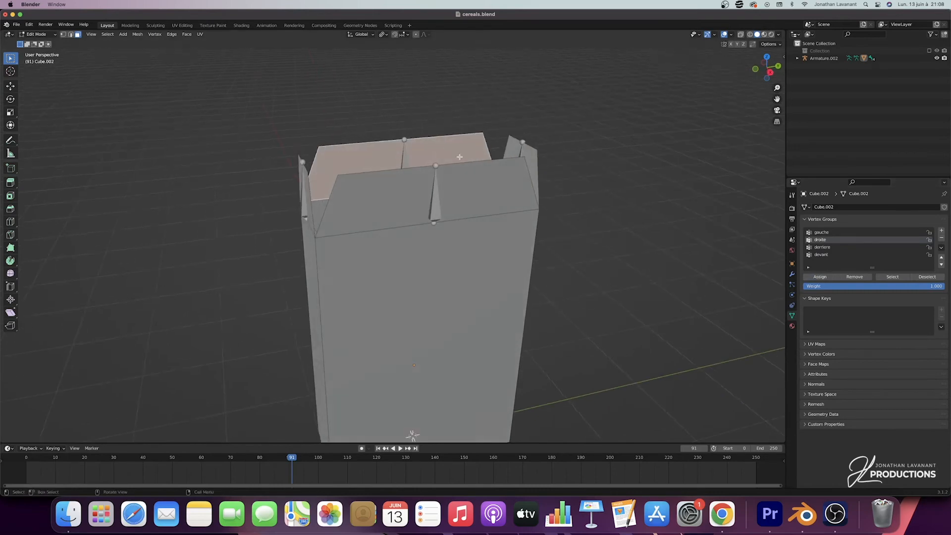
pyautogui.click(823, 247)
pyautogui.click(820, 277)
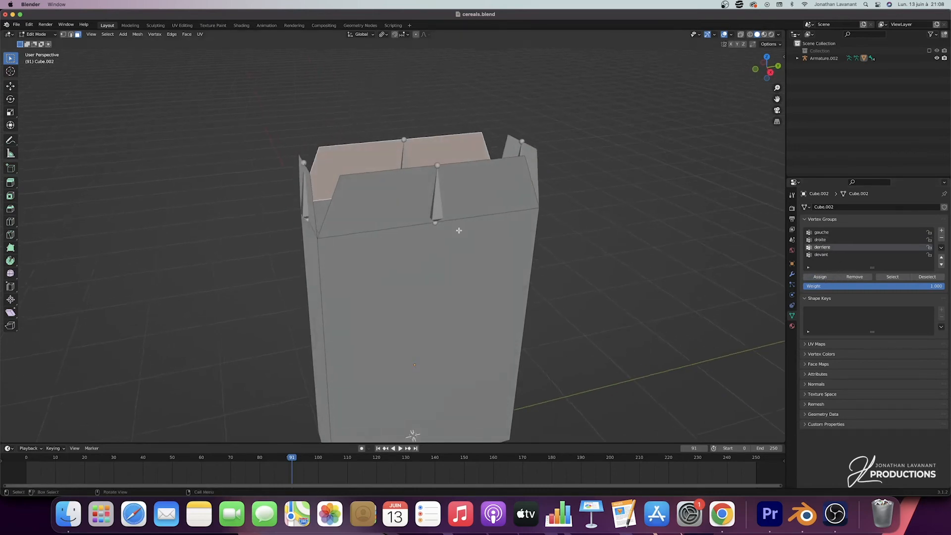
# Assign the face of the flap on the negative Y narrow side to the gauche vertex group.
pyautogui.moveTo(262, 188); pyautogui.dragTo(282, 185, button='middle')
pyautogui.click(316, 193)
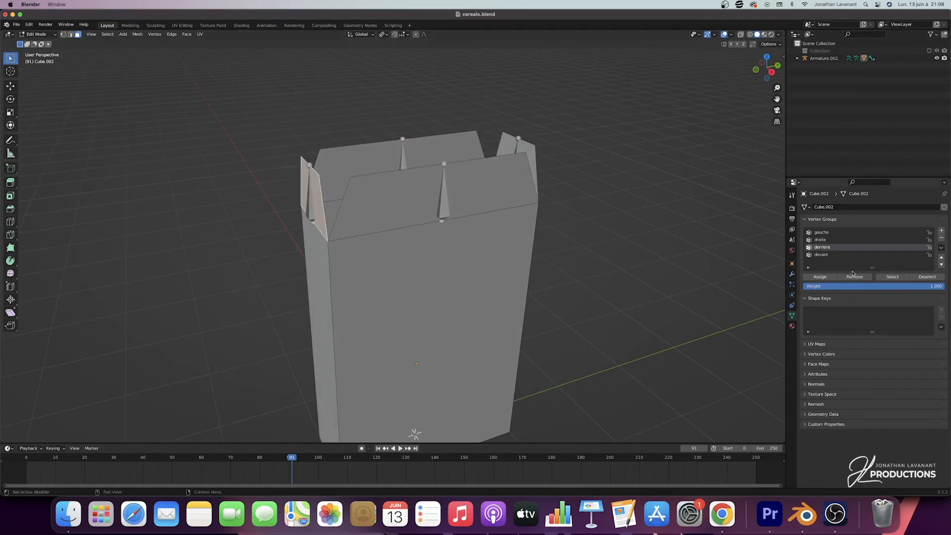
pyautogui.click(825, 233)
pyautogui.click(819, 277)
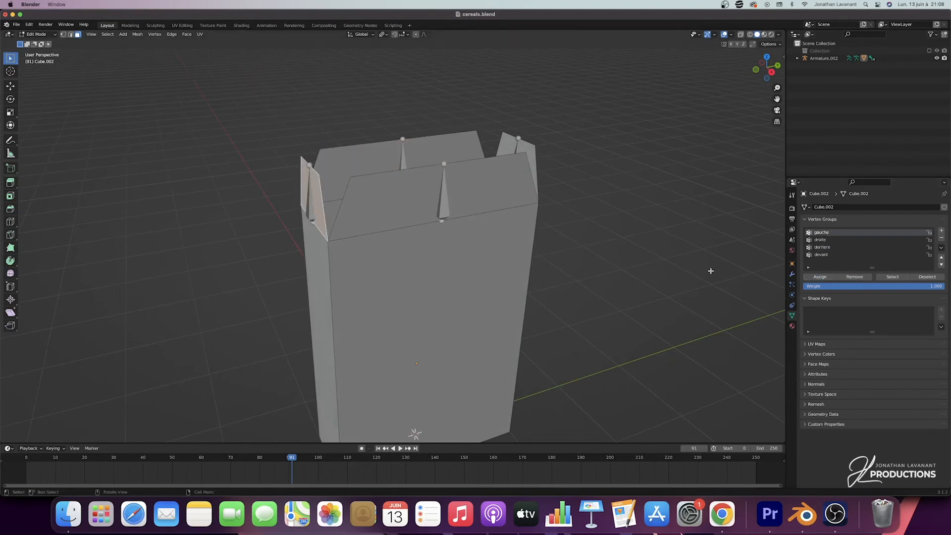
# Leave the box's Edit Mode, select the armature's devant bone, and put the armature in Pose Mode.
pyautogui.press('Tab')
pyautogui.press('Tab')
pyautogui.click(446, 198)
pyautogui.press('Tab')
pyautogui.click(445, 199)
pyautogui.press('Tab')
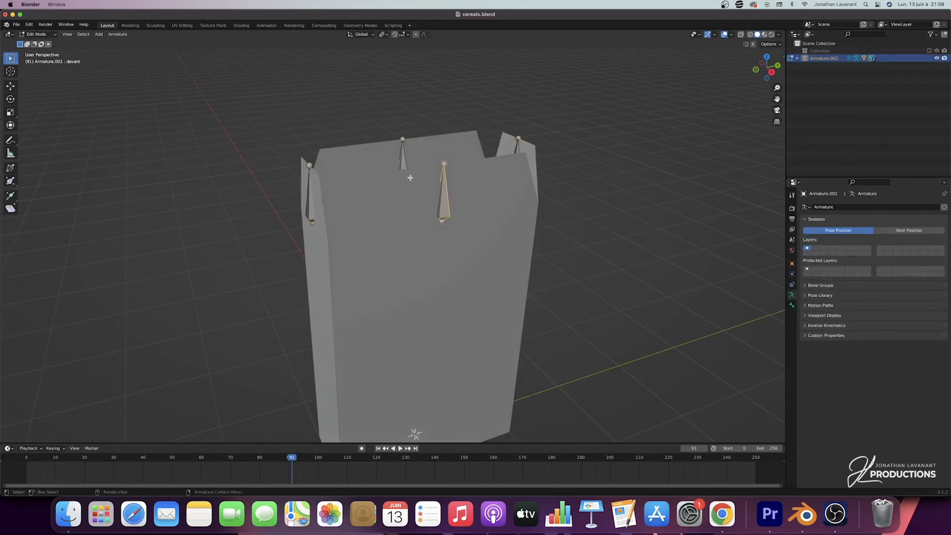
pyautogui.click(51, 34)
pyautogui.click(49, 58)
# Test the front flap by rotating the devant bone about the global Y axis, cancel the rotation, and deselect the bone.
pyautogui.moveTo(423, 196); pyautogui.dragTo(469, 210, button='middle')
pyautogui.press('r')
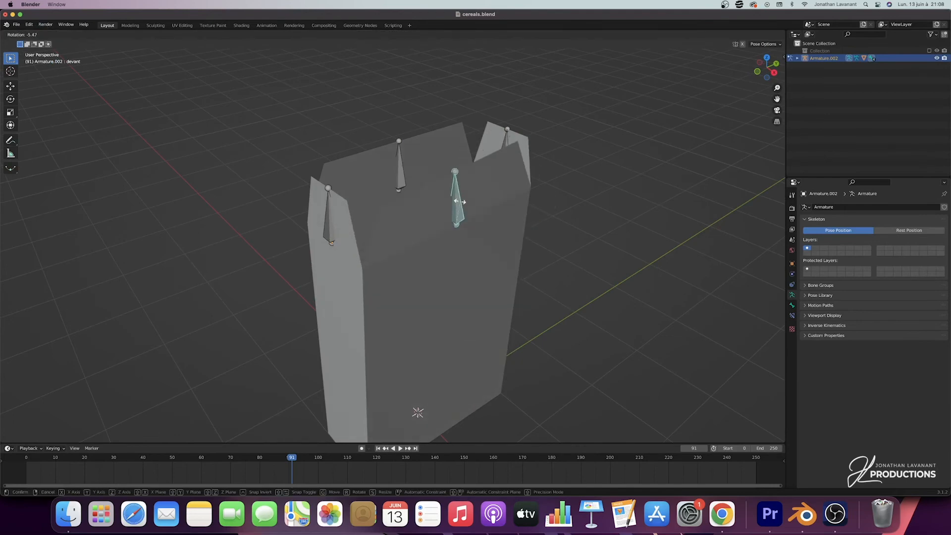
pyautogui.rightClick(466, 205)
pyautogui.moveTo(466, 207); pyautogui.dragTo(467, 205, button='middle')
pyautogui.press('r')
pyautogui.press('y')
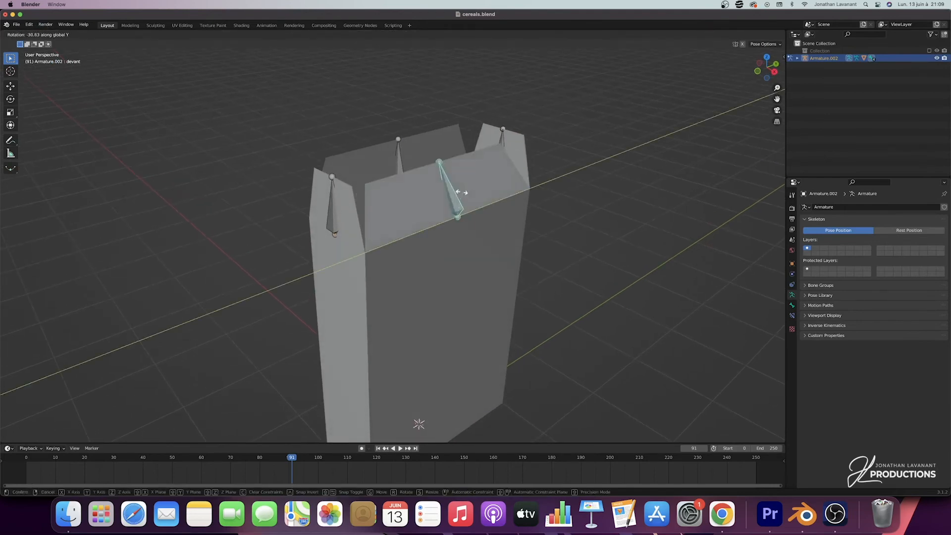
pyautogui.rightClick(464, 193)
pyautogui.click(501, 197)
pyautogui.moveTo(403, 213); pyautogui.dragTo(389, 214, button='middle')
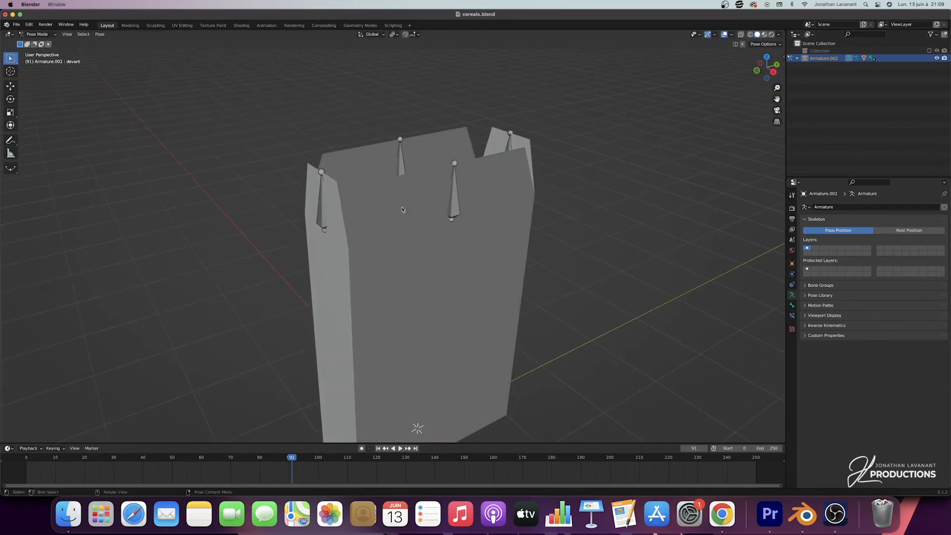
# Return to Object Mode, select the box, and add a Solidify modifier to it.
pyautogui.click(43, 35)
pyautogui.click(42, 42)
pyautogui.click(395, 239)
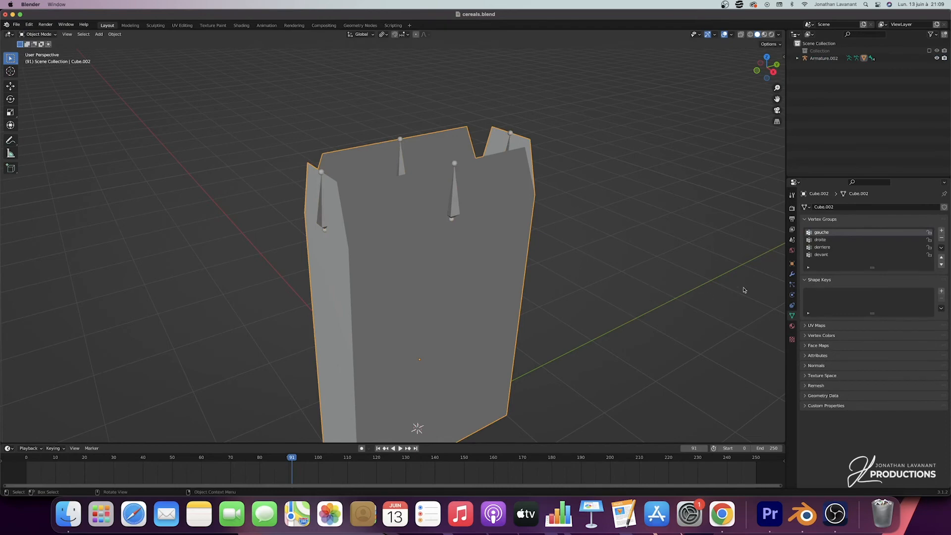
pyautogui.click(791, 274)
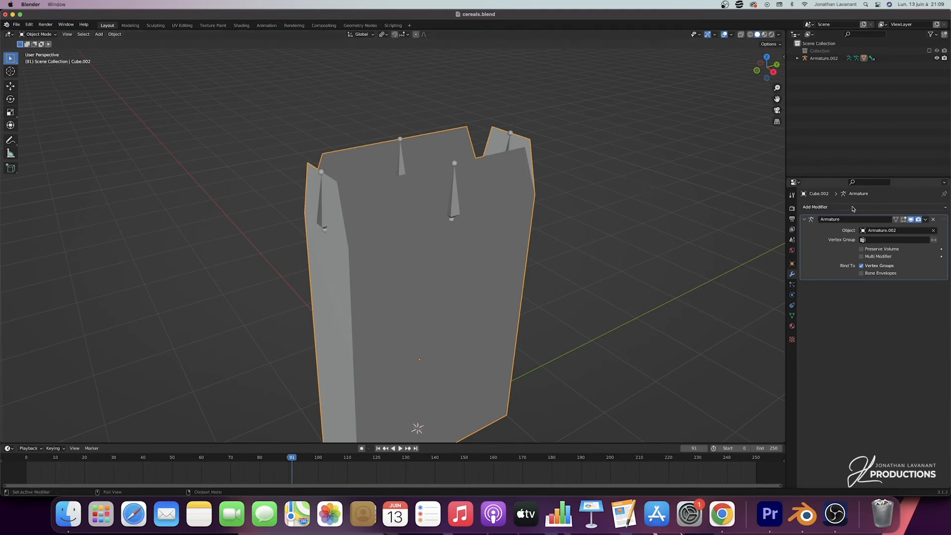
pyautogui.click(837, 207)
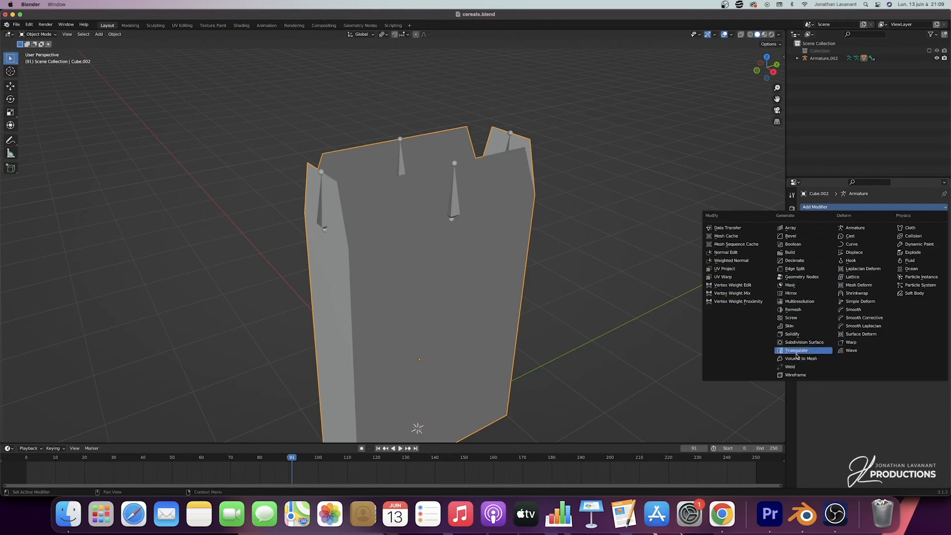
pyautogui.click(801, 336)
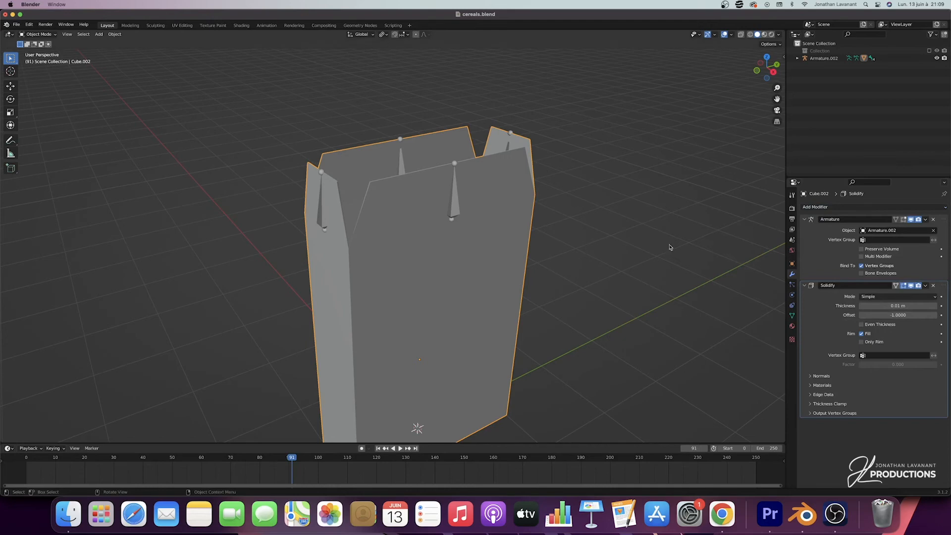
# Set the Solidify modifier's thickness to 0.005 m.
pyautogui.click(885, 306)
pyautogui.write('05')
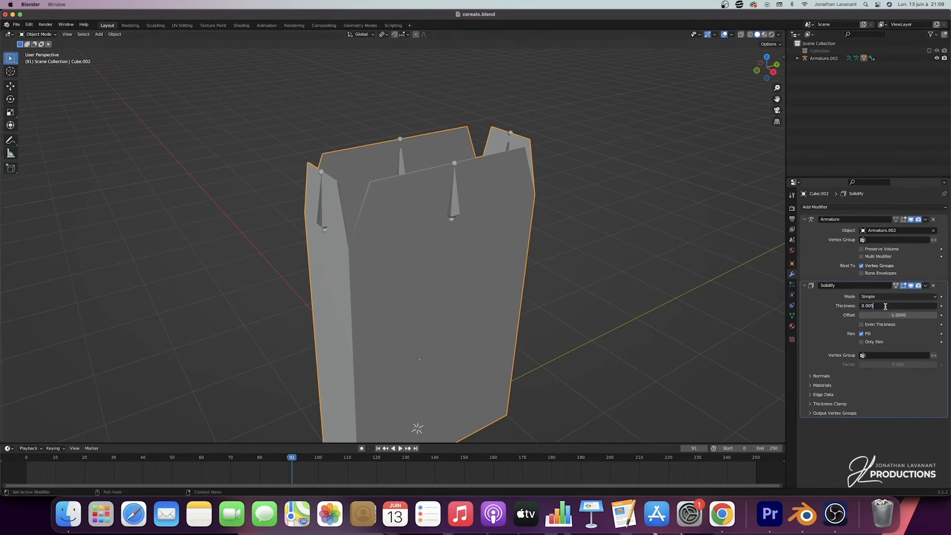
pyautogui.press('Return')
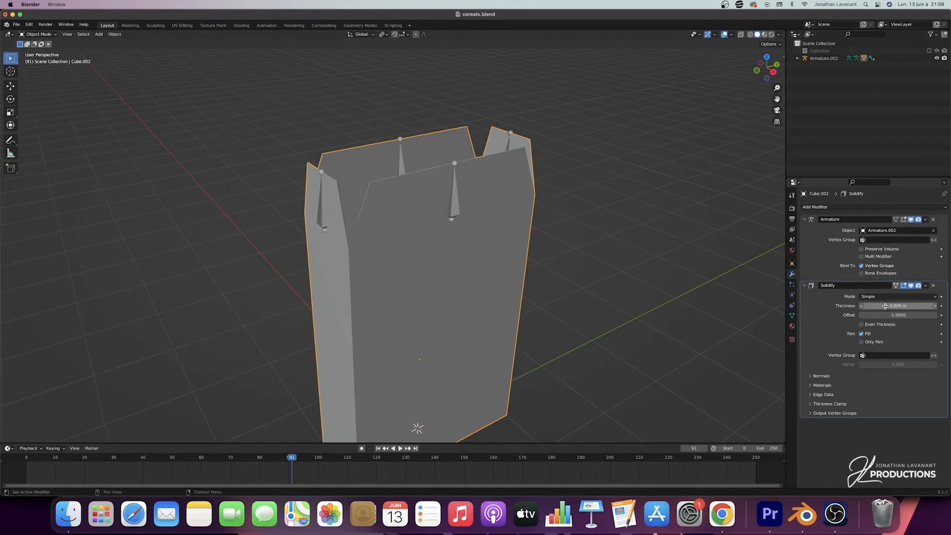
# Switch the viewport to Material Preview shading and inspect the textured box from several angles.
pyautogui.scroll(-5, 388, 187)
pyautogui.scroll(5, 388, 187)
pyautogui.hscroll(-5, 388, 187)
pyautogui.hscroll(-2, 388, 187)
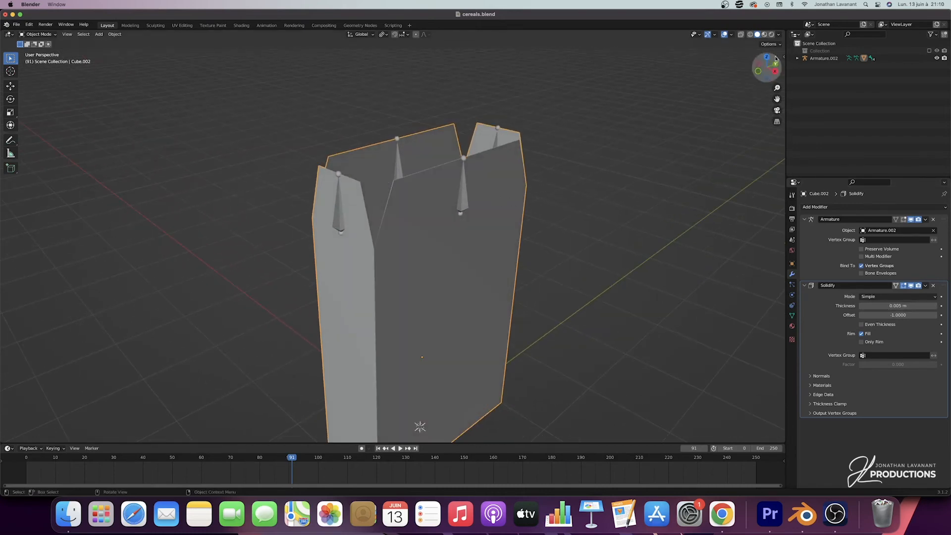
pyautogui.click(764, 34)
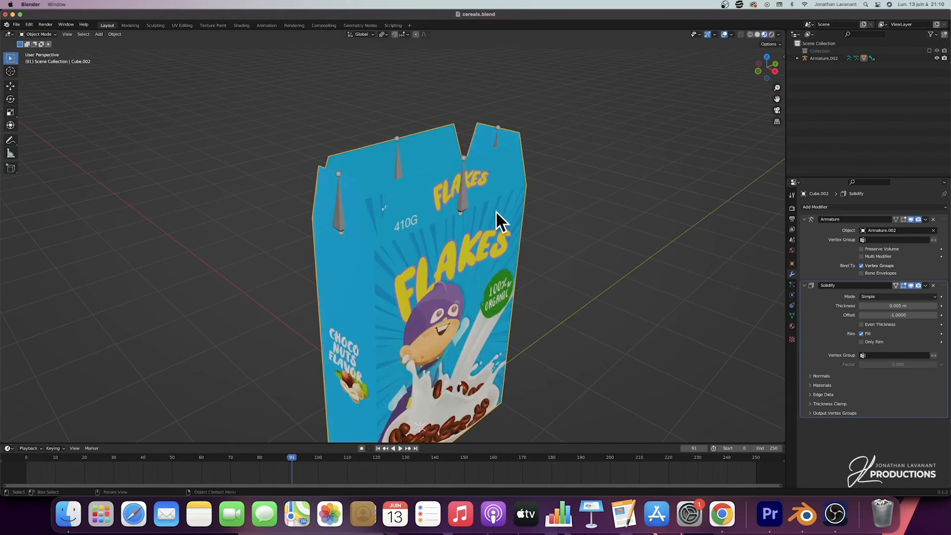
pyautogui.hscroll(5, 541, 225)
pyautogui.hscroll(-2, 541, 225)
pyautogui.keyDown('ctrl'); pyautogui.scroll(-3, 540, 226); pyautogui.keyUp('ctrl')
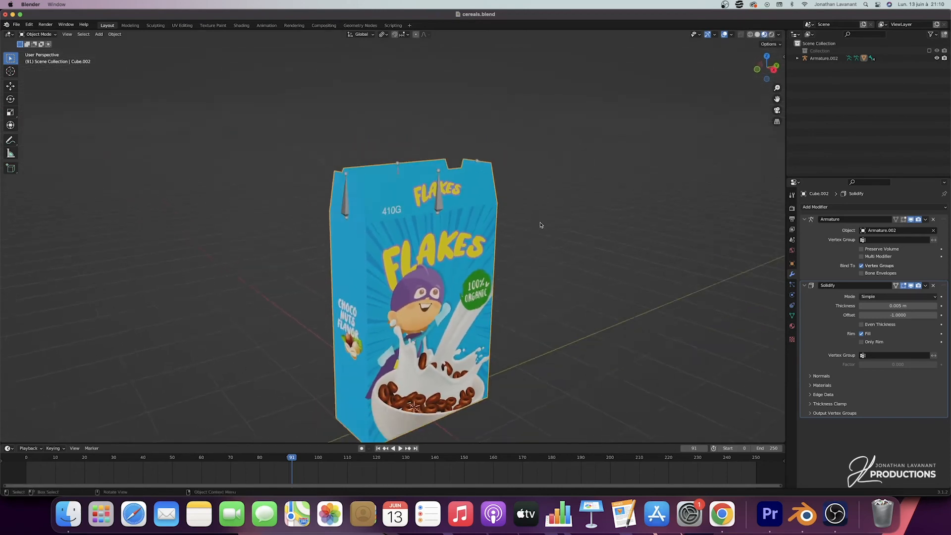
pyautogui.hscroll(-2, 541, 225)
# Set the current frame to 0, then select the armature and put it in Pose Mode.
pyautogui.moveTo(187, 462); pyautogui.dragTo(26, 461)
pyautogui.hscroll(-3, 540, 217)
pyautogui.hscroll(4, 540, 216)
pyautogui.keyDown('ctrl'); pyautogui.scroll(4, 550, 189); pyautogui.keyUp('ctrl')
pyautogui.scroll(2, 555, 172)
pyautogui.scroll(3, 483, 175)
pyautogui.click(476, 199)
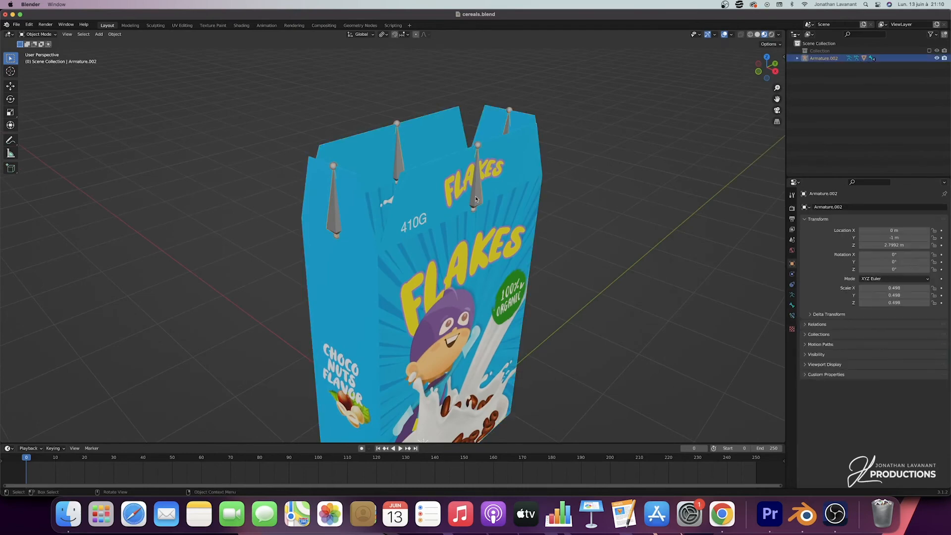
pyautogui.click(46, 34)
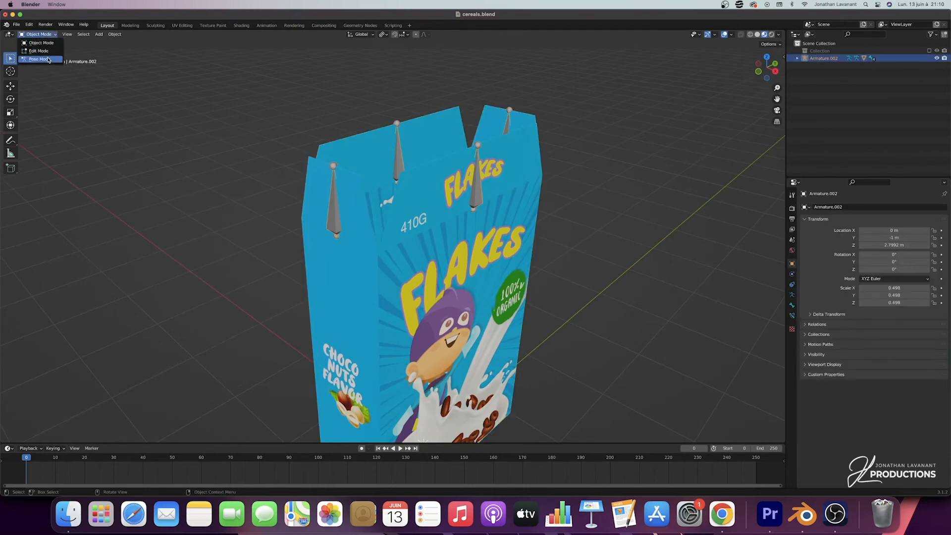
pyautogui.click(28, 59)
# Rotate the left flap's bone "gauche" by -90° around the global X axis to fold the flap inward.
pyautogui.hscroll(3, 437, 202)
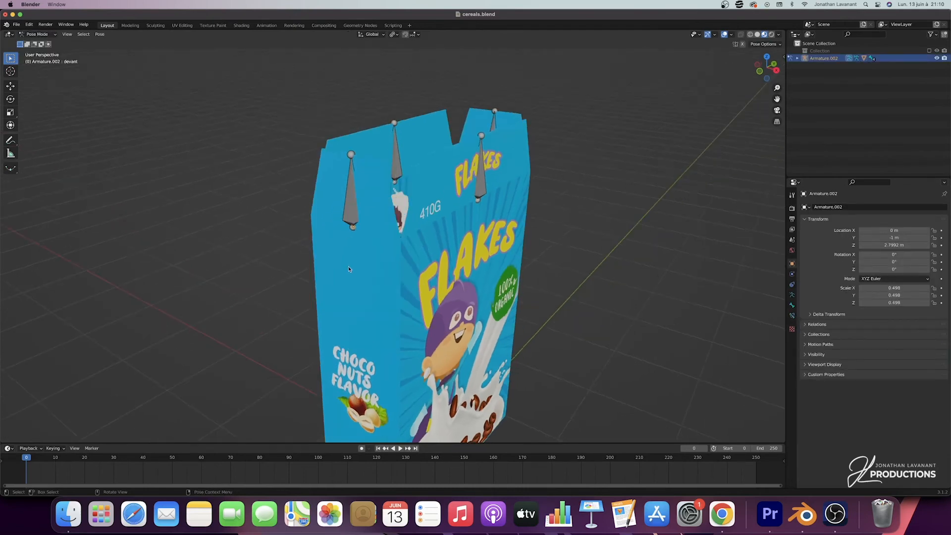
pyautogui.click(484, 187)
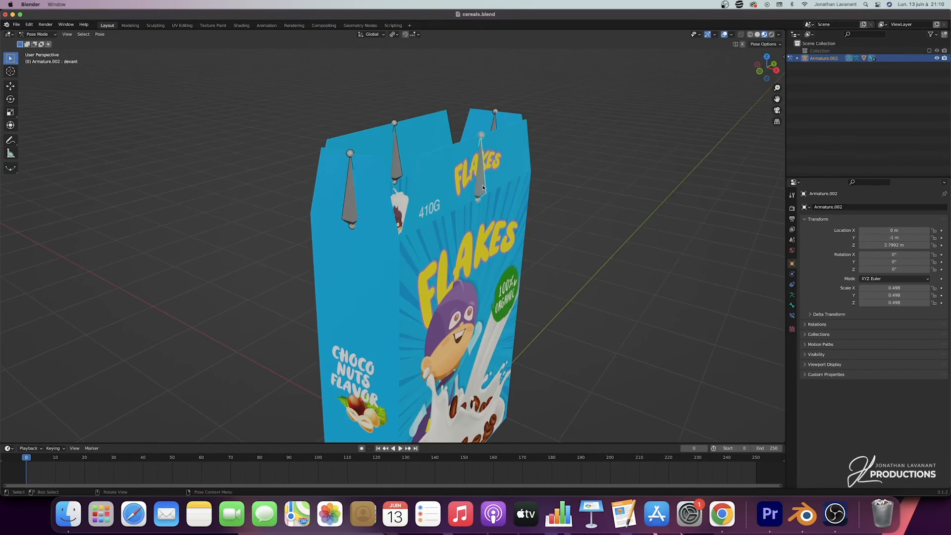
pyautogui.hscroll(3, 488, 188)
pyautogui.hscroll(5, 494, 189)
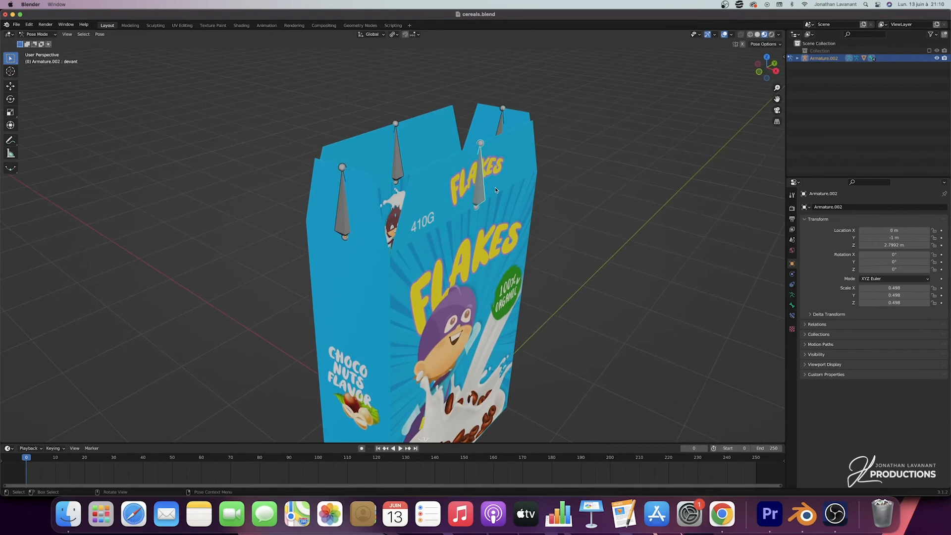
pyautogui.click(348, 199)
pyautogui.hscroll(3, 348, 199)
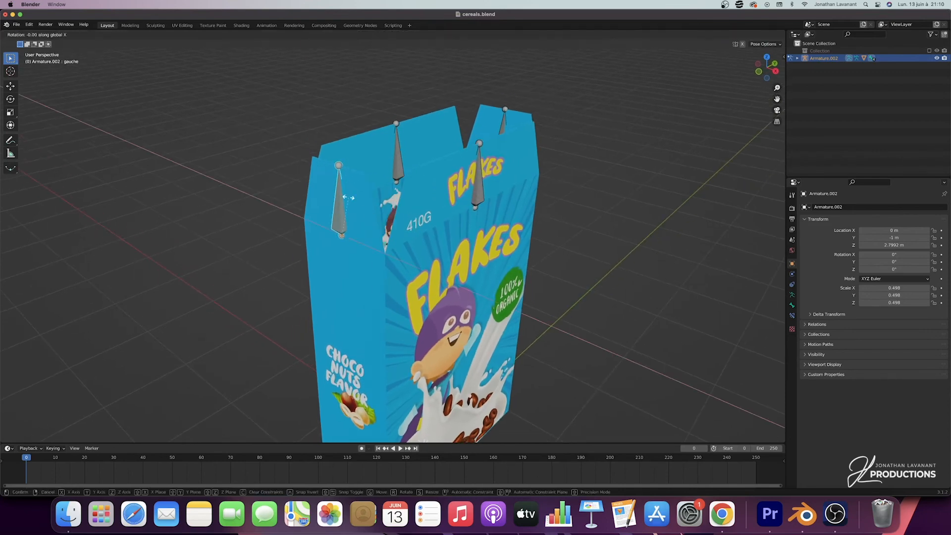
pyautogui.write('rx-90')
pyautogui.press('Return')
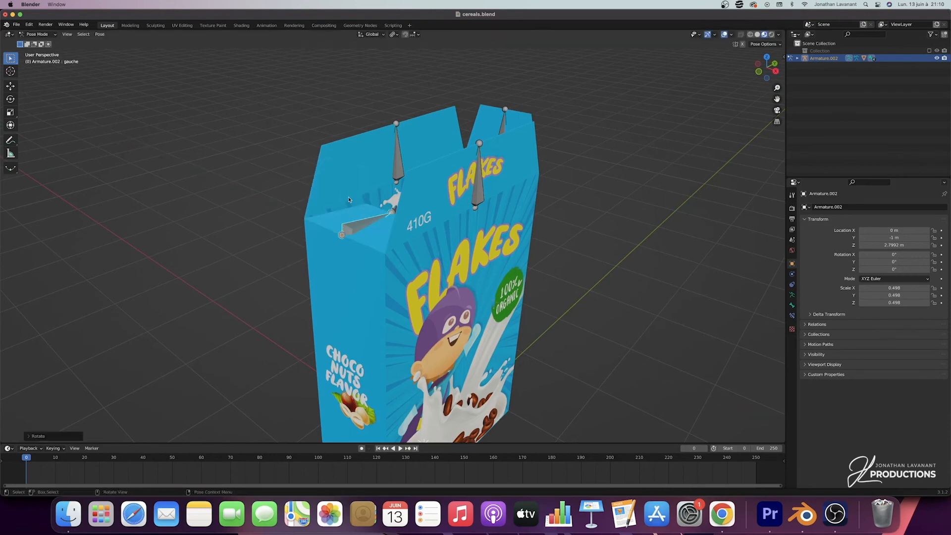
# Rotate the right flap's bone "droite" by 90° around the global X axis to fold it inward.
pyautogui.click(505, 123)
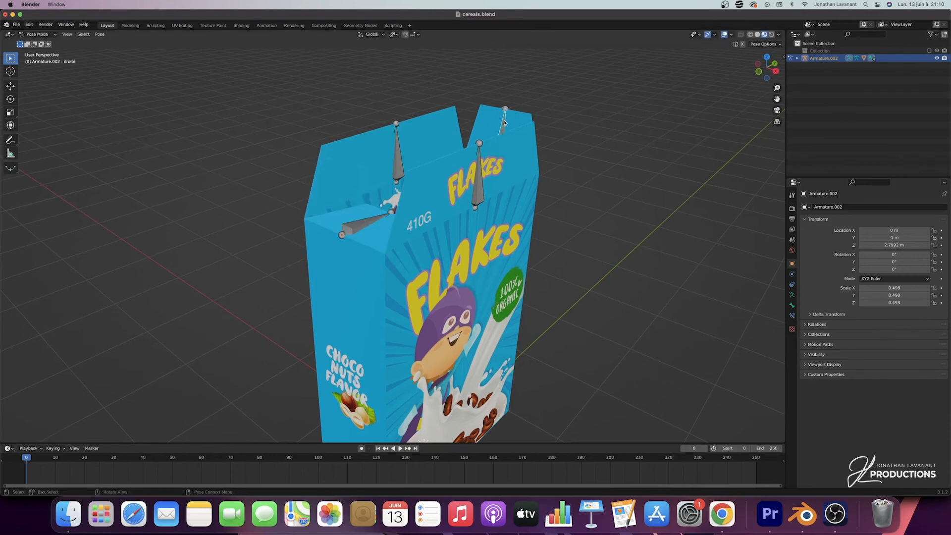
pyautogui.write('rx90')
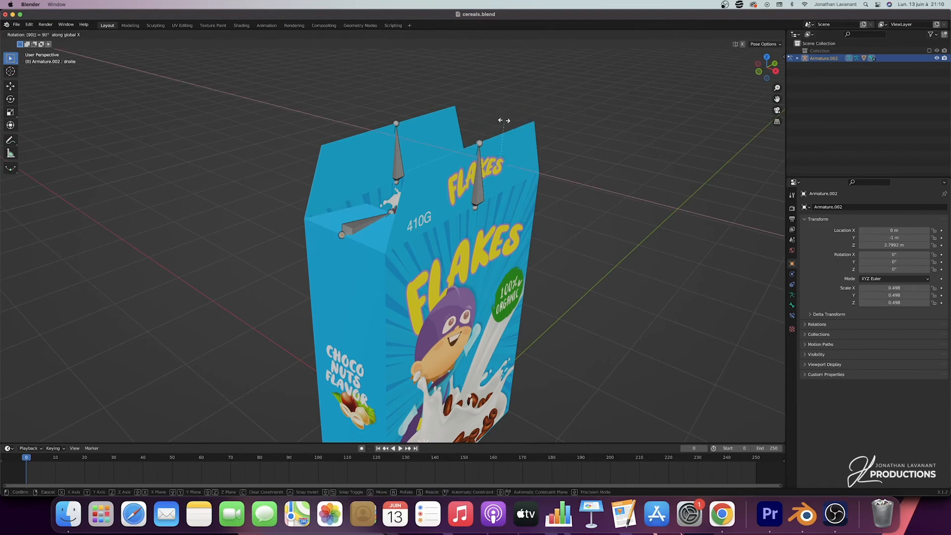
pyautogui.press('Return')
# Rotate the back flap's bone "derriere" by 89° around the global Y axis to close it over the side flaps.
pyautogui.moveTo(504, 121); pyautogui.dragTo(413, 163, button='middle')
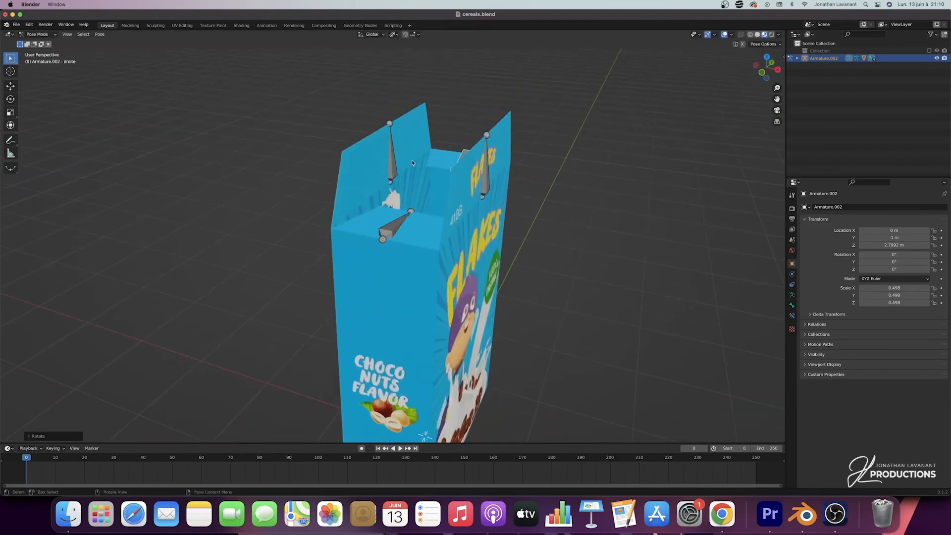
pyautogui.click(394, 163)
pyautogui.write('ry9')
pyautogui.press('Return')
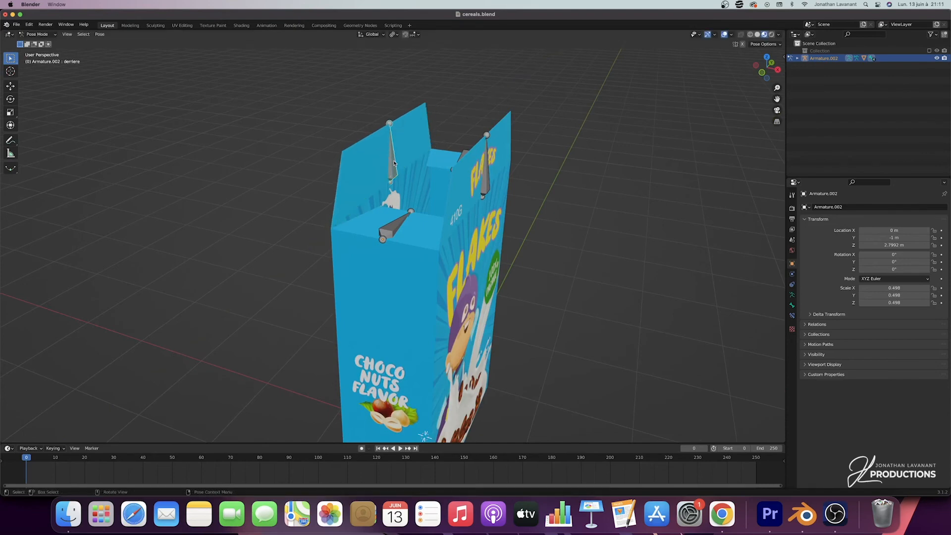
pyautogui.write('ry')
pyautogui.write('89')
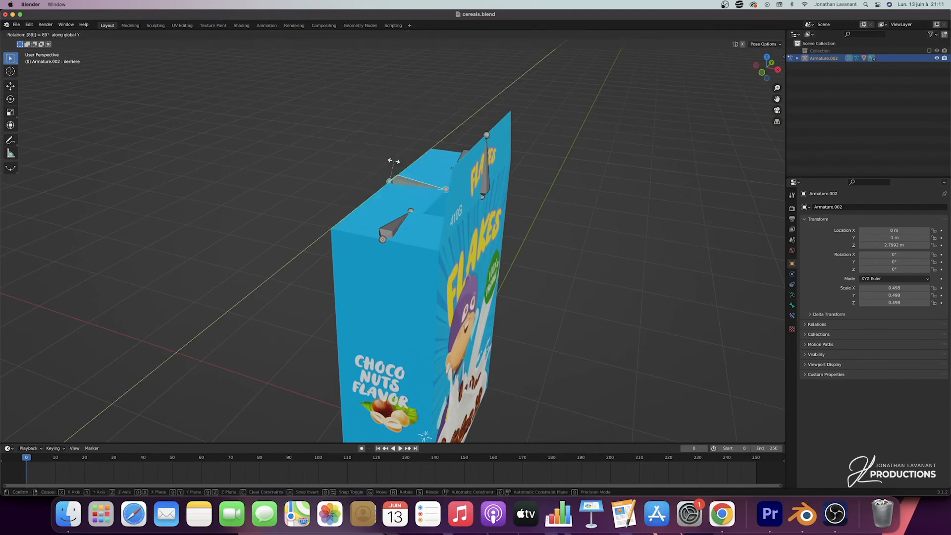
pyautogui.press('Return')
# Rotate the front flap's bone "devant" by -88° around the global Y axis to close the box.
pyautogui.click(487, 162)
pyautogui.write('ry')
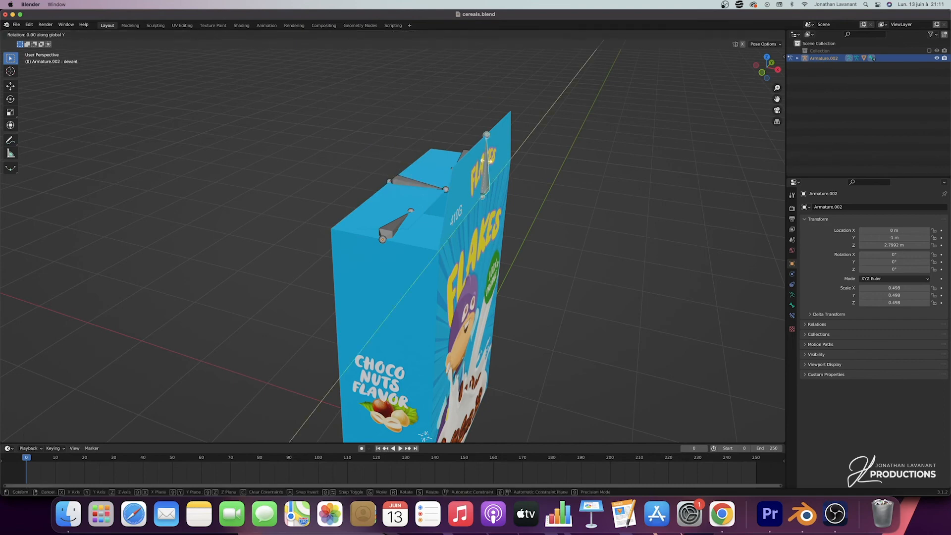
pyautogui.write('-88')
pyautogui.press('Return')
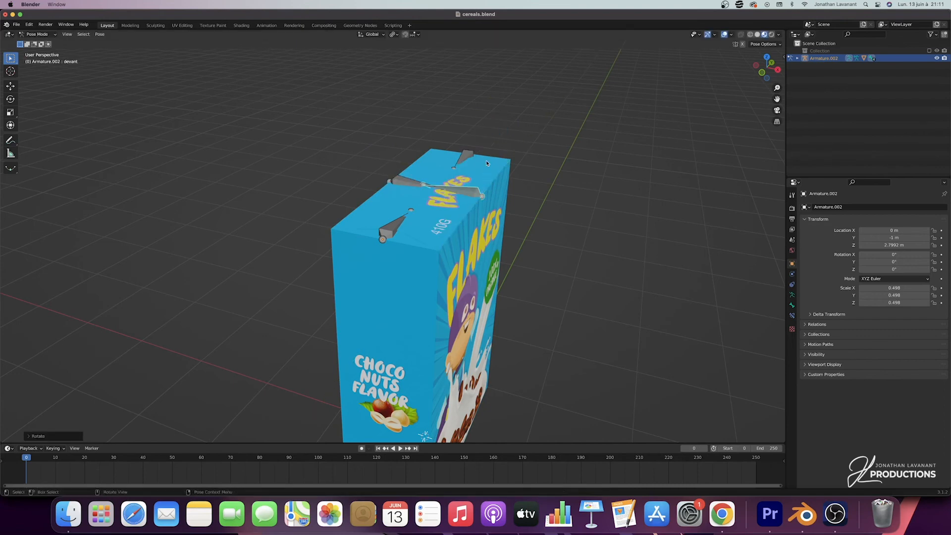
# Enlarge the timeline slightly and insert Rotation keyframes for all four flap bones at frame 0.
pyautogui.moveTo(440, 206); pyautogui.dragTo(433, 208, button='middle')
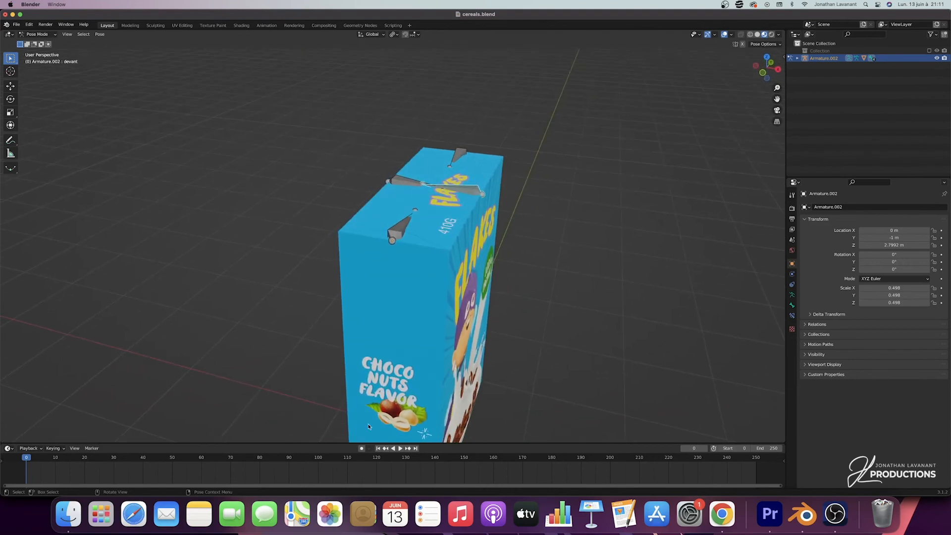
pyautogui.moveTo(345, 443); pyautogui.dragTo(347, 435)
pyautogui.moveTo(443, 162); pyautogui.dragTo(458, 173, button='middle')
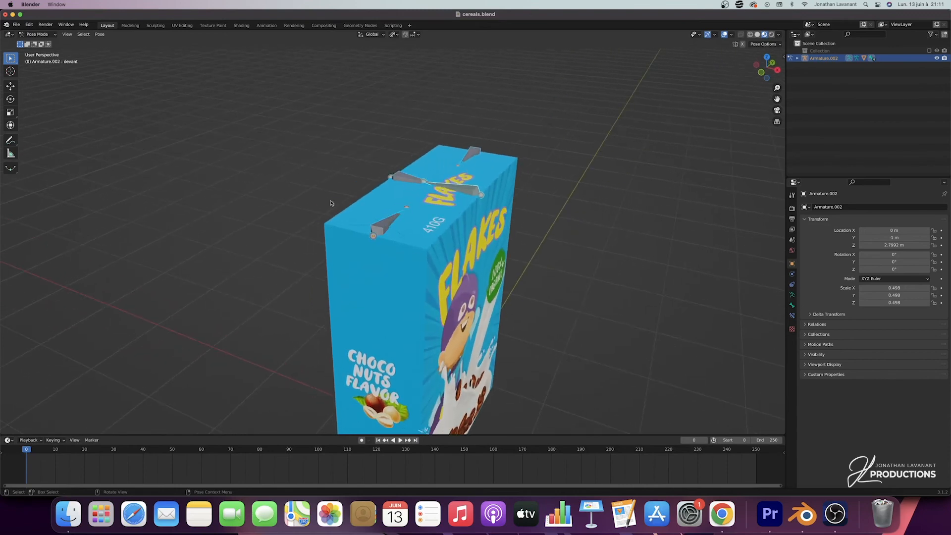
pyautogui.click(54, 440)
pyautogui.click(54, 441)
pyautogui.press('i')
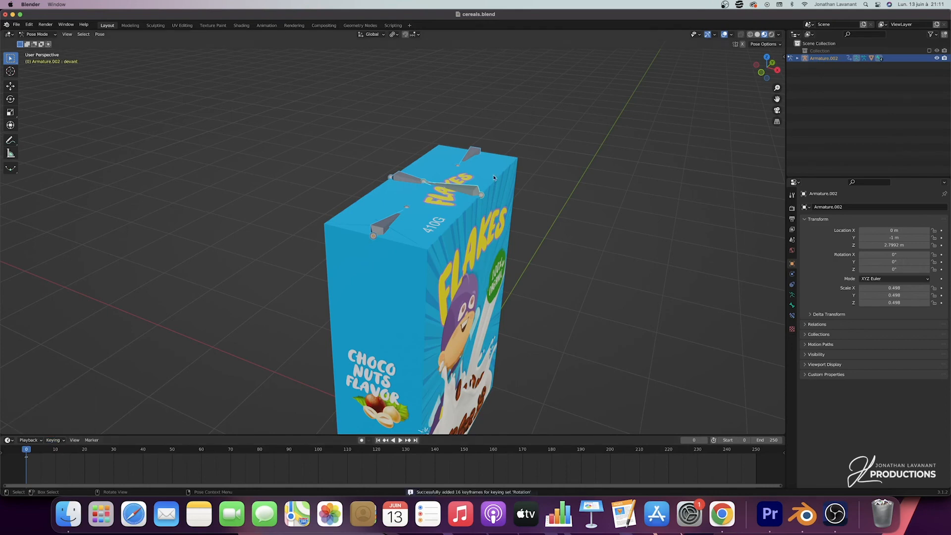
# At frame 50, rotate the front flap's bone by 90° around the global Y axis and insert a Rotation keyframe.
pyautogui.press('space')
pyautogui.moveTo(45, 452); pyautogui.dragTo(172, 452)
pyautogui.click(461, 188)
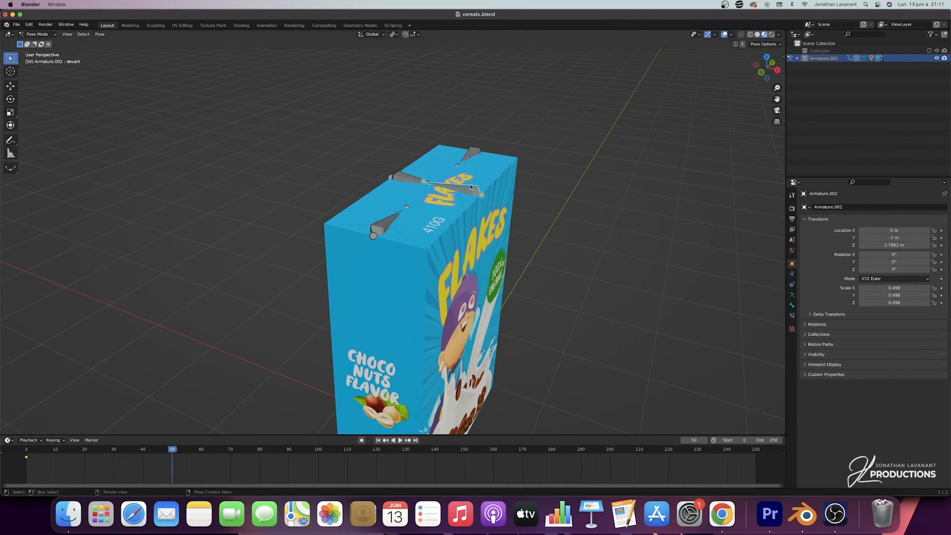
pyautogui.write('ry90')
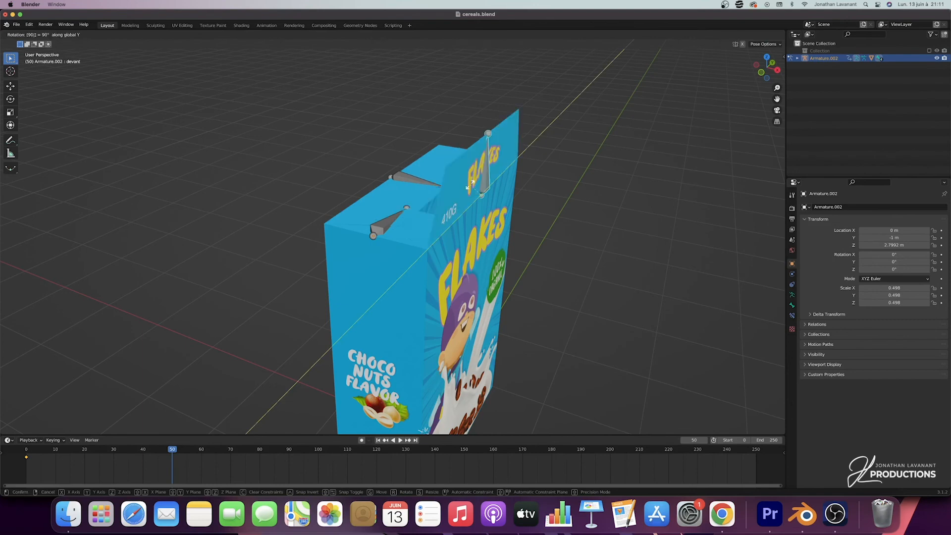
pyautogui.press('Return')
pyautogui.press('i')
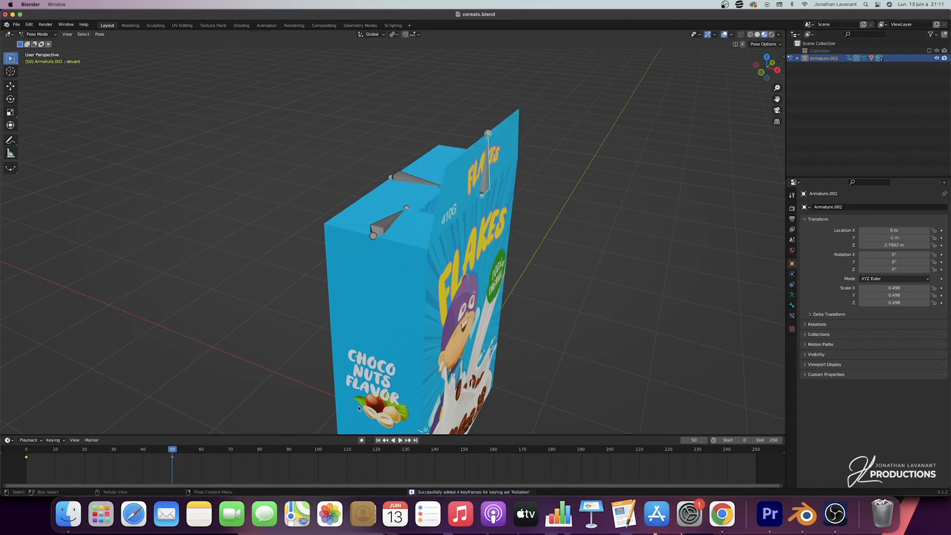
# Rotate the back flap's bone by -90° around the global Y axis and insert a Rotation keyframe at frame 50.
pyautogui.moveTo(493, 239); pyautogui.dragTo(478, 229, button='middle')
pyautogui.click(427, 184)
pyautogui.moveTo(417, 190); pyautogui.dragTo(428, 193, button='middle')
pyautogui.press('r')
pyautogui.press('y')
pyautogui.press('-')
pyautogui.press('9')
pyautogui.press('0')
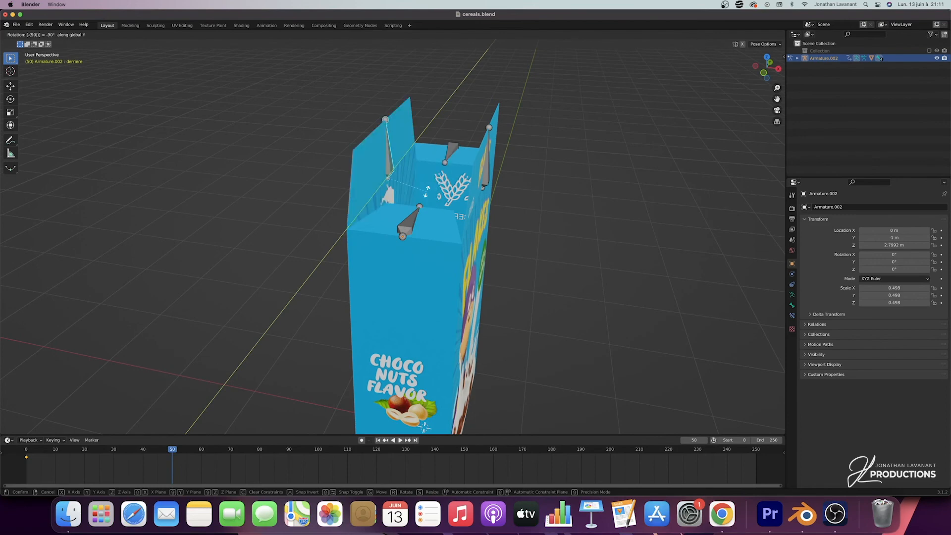
pyautogui.press('Return')
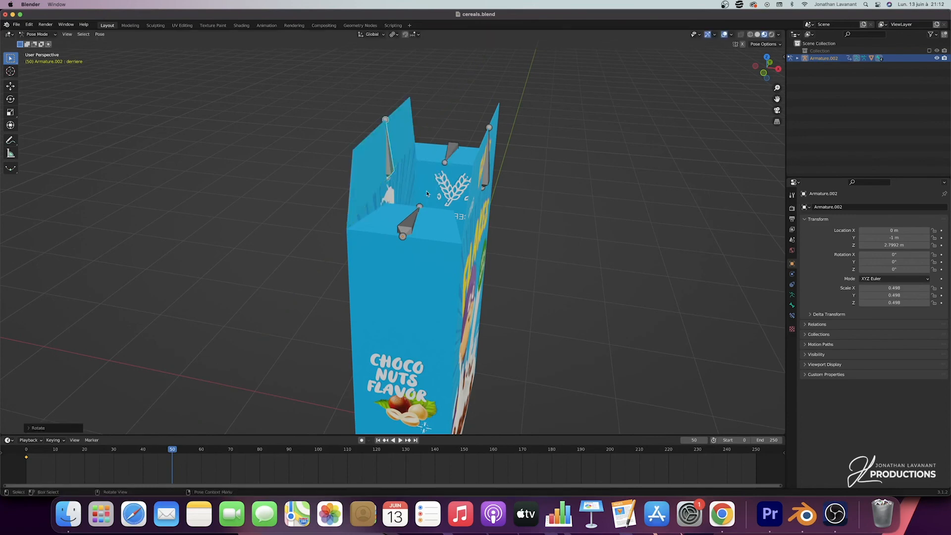
pyautogui.press('i')
# Rotate the left flap's bone by 90° around the global X axis and insert a Rotation keyframe at frame 50.
pyautogui.moveTo(167, 464); pyautogui.dragTo(216, 455)
pyautogui.moveTo(334, 282); pyautogui.dragTo(384, 235, button='middle')
pyautogui.click(369, 216)
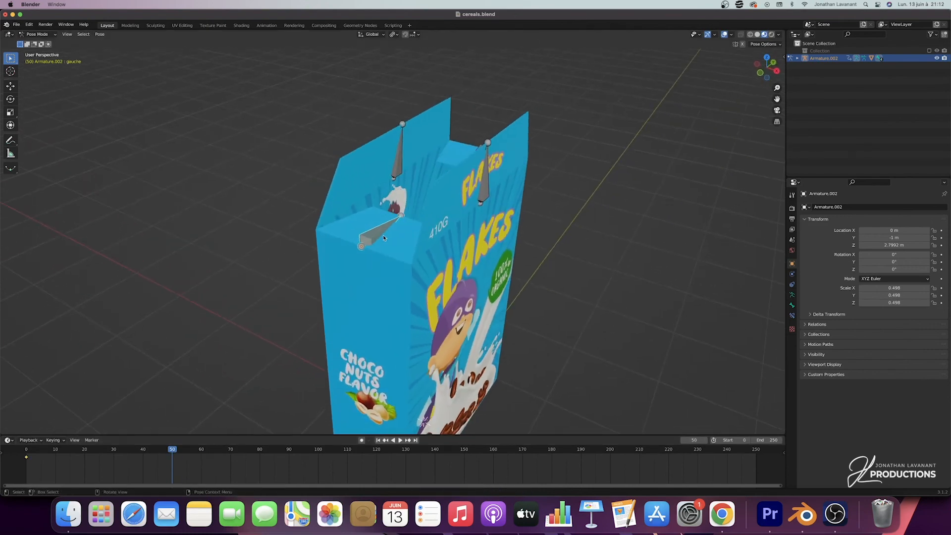
pyautogui.write('rx90')
pyautogui.press('Return')
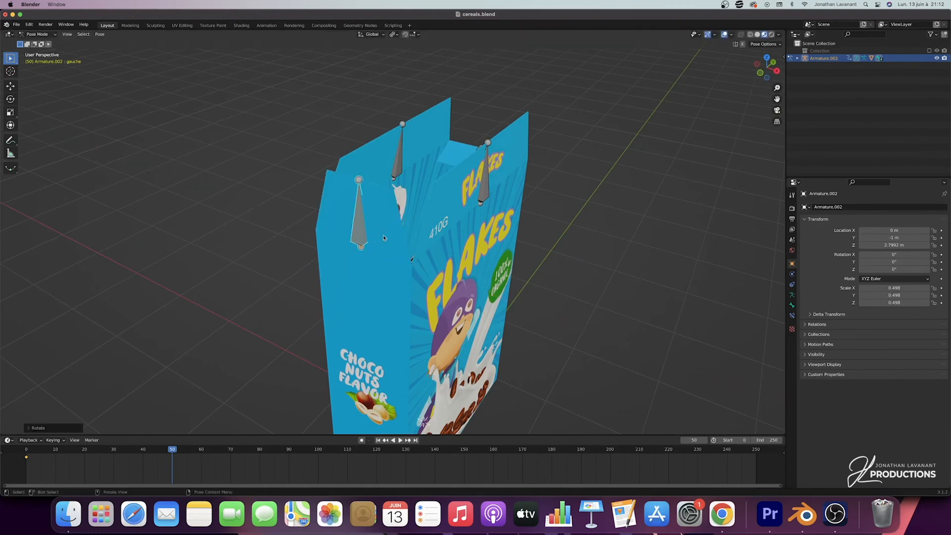
pyautogui.press('i')
# Rotate the right flap's bone by -90° around the global X axis and insert a Rotation keyframe at frame 50.
pyautogui.moveTo(384, 239); pyautogui.dragTo(512, 215, button='middle')
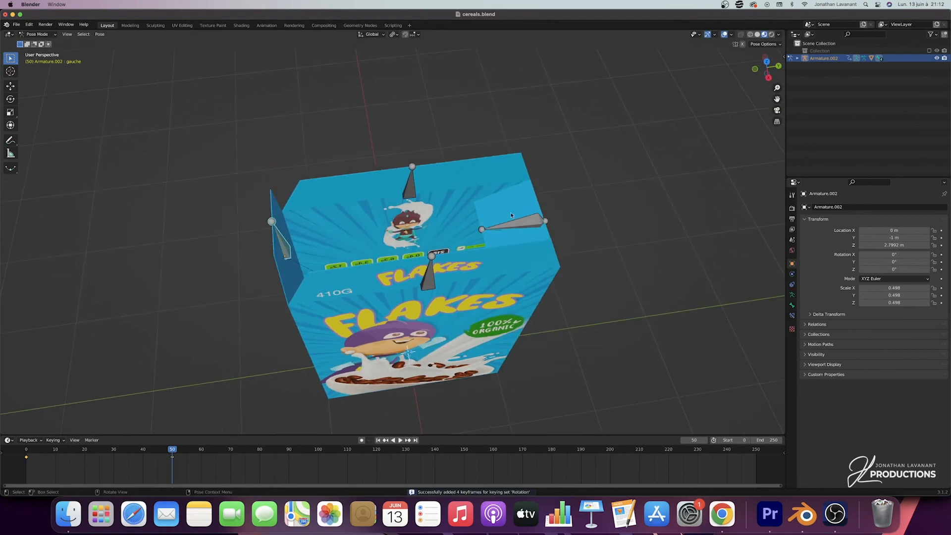
pyautogui.click(527, 227)
pyautogui.write('rx-90')
pyautogui.press('Return')
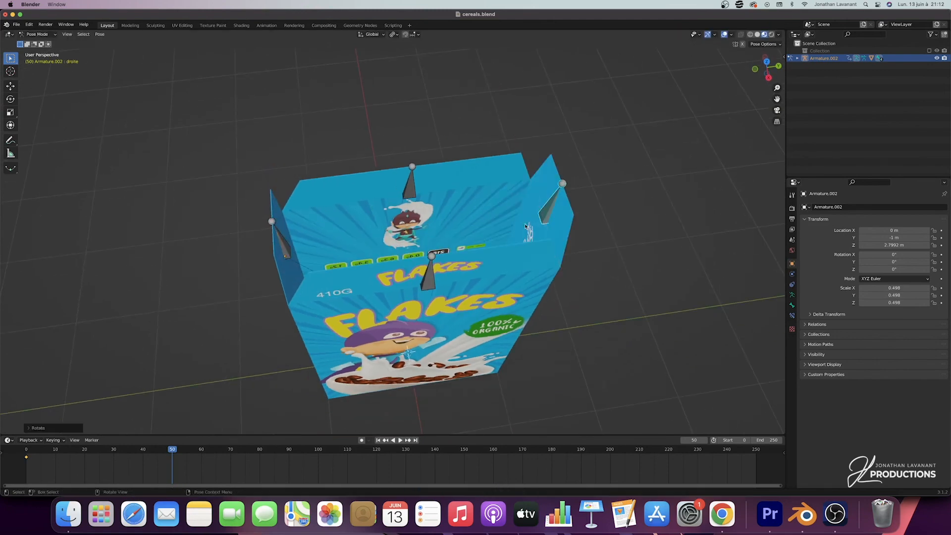
pyautogui.press('i')
# Delay the left flap's opening by moving its bone's keyframes to frames 30 and 90.
pyautogui.moveTo(526, 226); pyautogui.dragTo(557, 198, button='middle')
pyautogui.moveTo(171, 453)
pyautogui.mouseDown()
pyautogui.moveTo(32, 452)
pyautogui.moveTo(185, 457)
pyautogui.moveTo(59, 457)
pyautogui.moveTo(152, 457)
pyautogui.mouseUp()
pyautogui.click(322, 213)
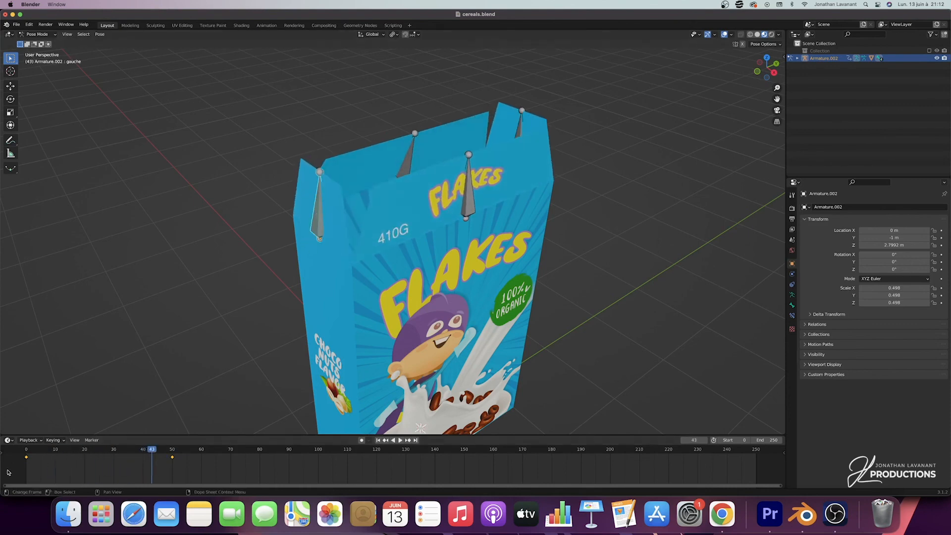
pyautogui.moveTo(26, 457); pyautogui.dragTo(288, 457)
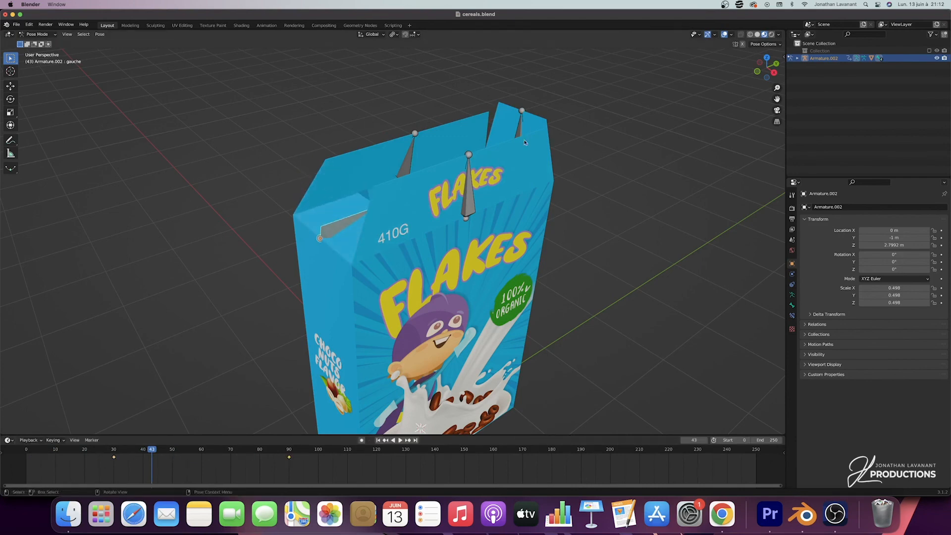
# Delay the right flap's opening by moving its bone's keyframes to frames 30 and 90.
pyautogui.click(519, 125)
pyautogui.moveTo(18, 465); pyautogui.dragTo(114, 462)
pyautogui.moveTo(173, 457); pyautogui.dragTo(290, 457)
# Play the flap animation from frame 0 while viewing the box from its side, then stop playback.
pyautogui.moveTo(152, 451); pyautogui.dragTo(26, 461)
pyautogui.moveTo(537, 235); pyautogui.dragTo(409, 263, button='middle')
pyautogui.press('space')
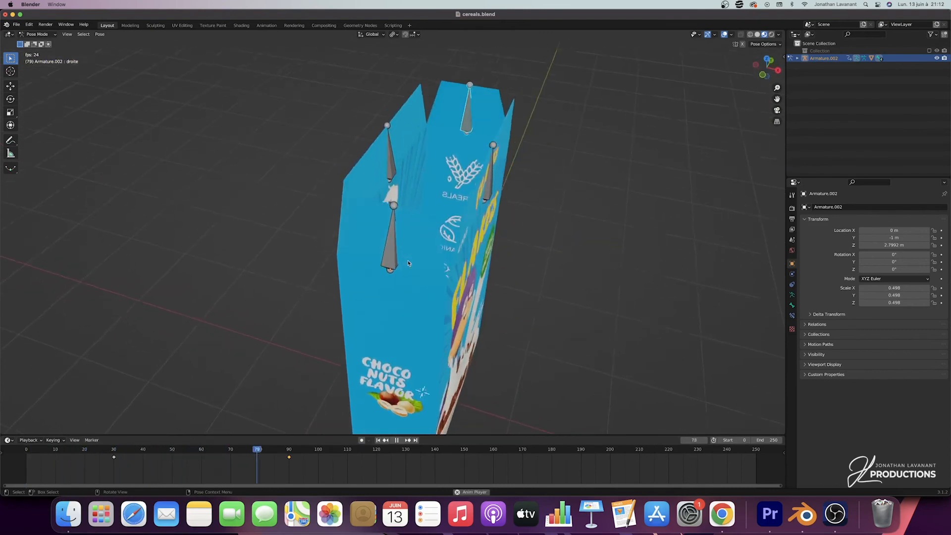
pyautogui.moveTo(409, 263); pyautogui.dragTo(415, 264, button='middle')
pyautogui.press('space')
# Return to frame 0, bring the whole box into view, and play and scrub through the opening animation.
pyautogui.moveTo(292, 450); pyautogui.dragTo(26, 450)
pyautogui.moveTo(776, 88); pyautogui.dragTo(619, 218)
pyautogui.moveTo(620, 218); pyautogui.dragTo(610, 210, button='middle')
pyautogui.moveTo(777, 88); pyautogui.dragTo(762, 61)
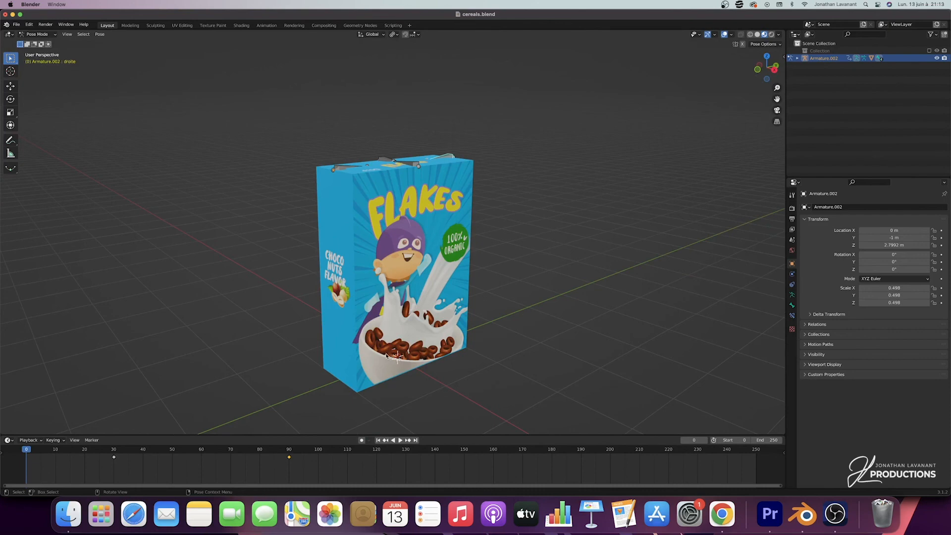
pyautogui.moveTo(778, 87); pyautogui.dragTo(777, 93)
pyautogui.scroll(10, 598, 187)
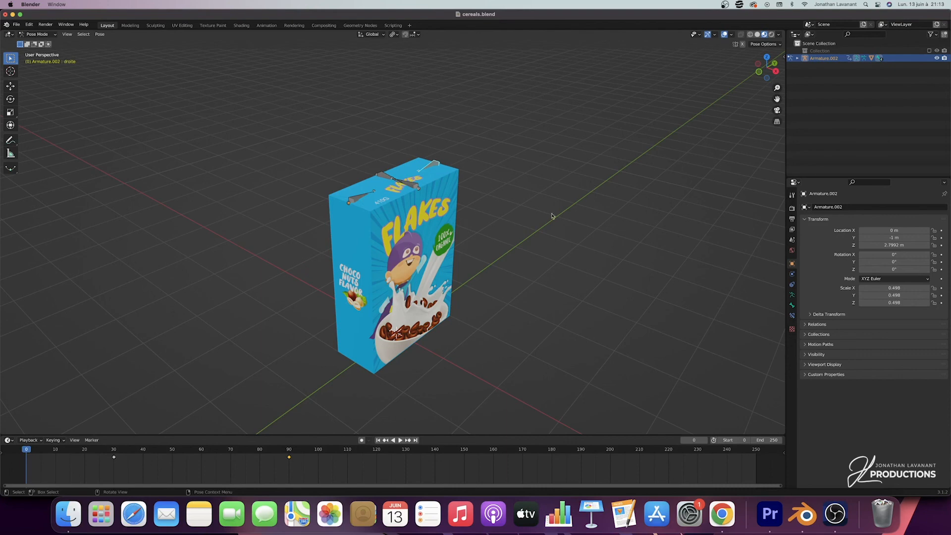
pyautogui.press('space')
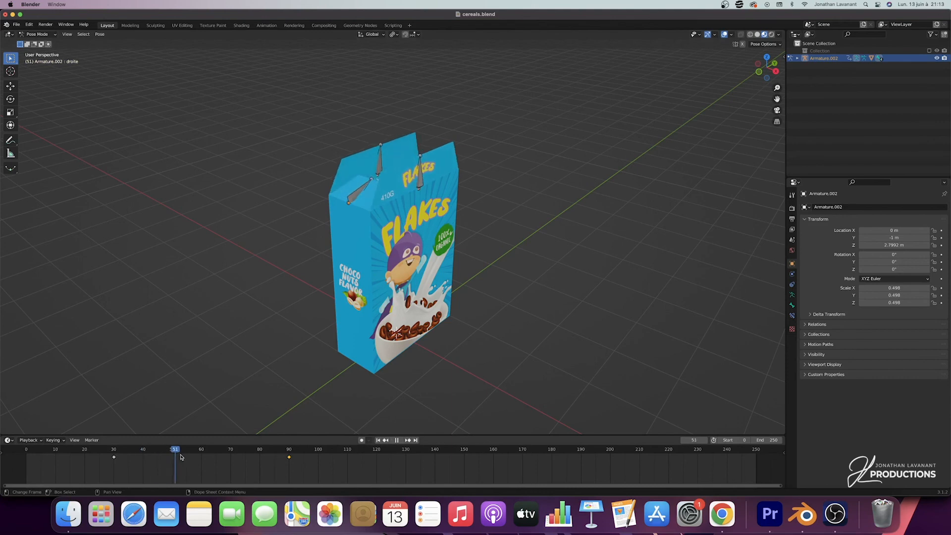
pyautogui.moveTo(252, 454); pyautogui.dragTo(27, 459)
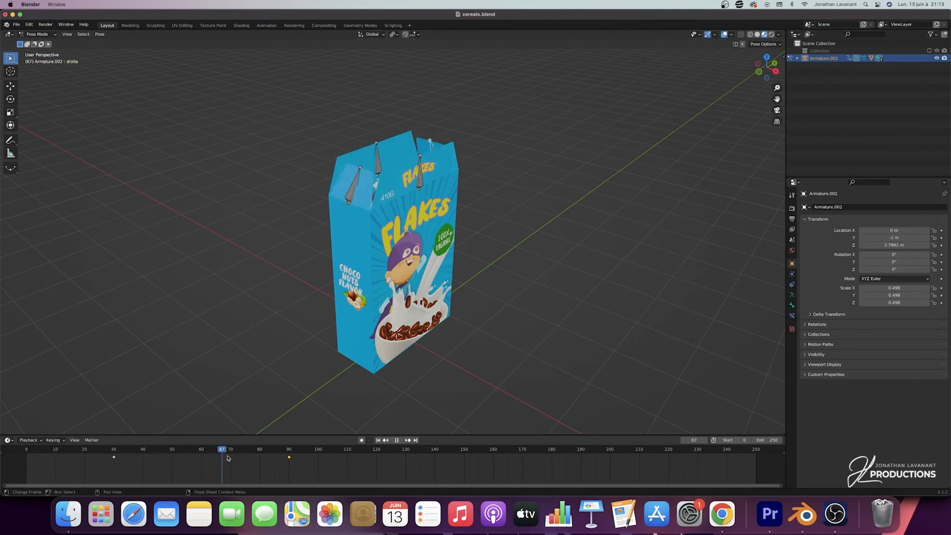
pyautogui.press('Escape')
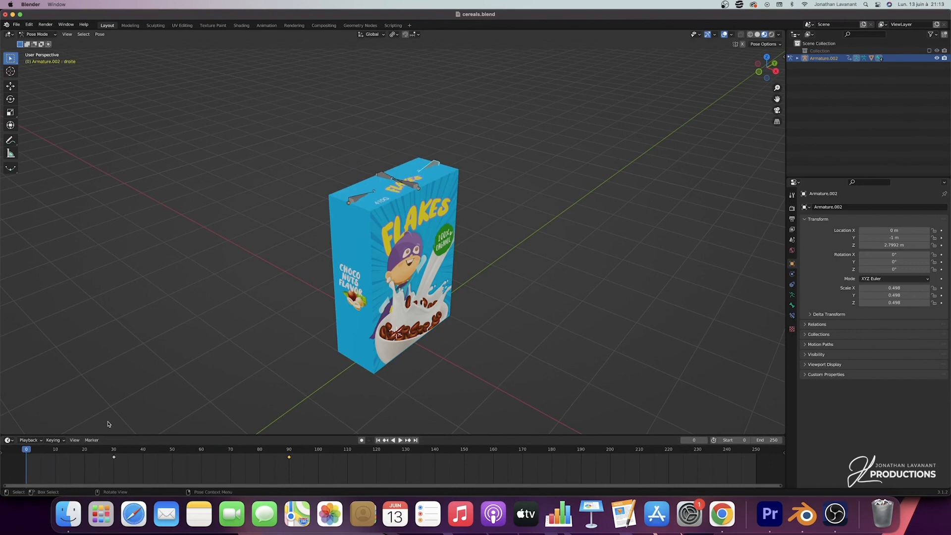
pyautogui.press('space')
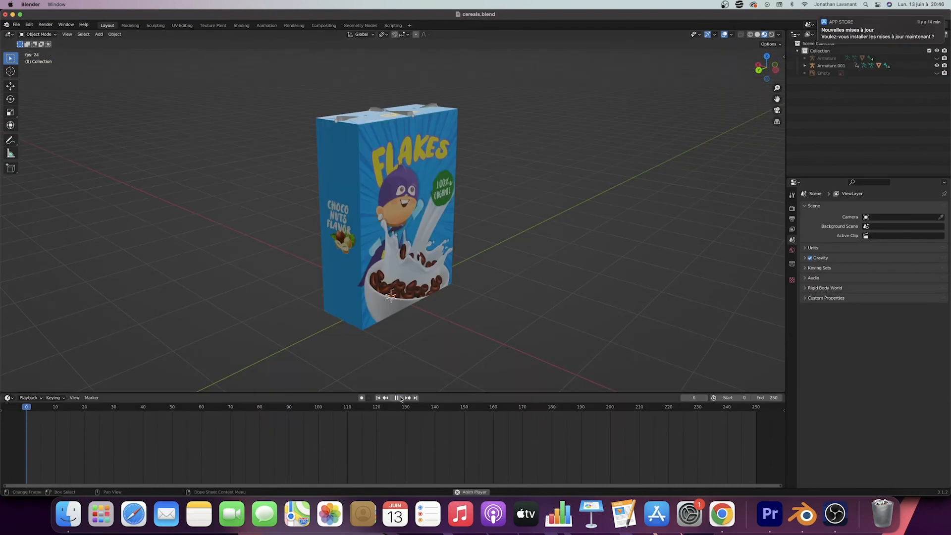